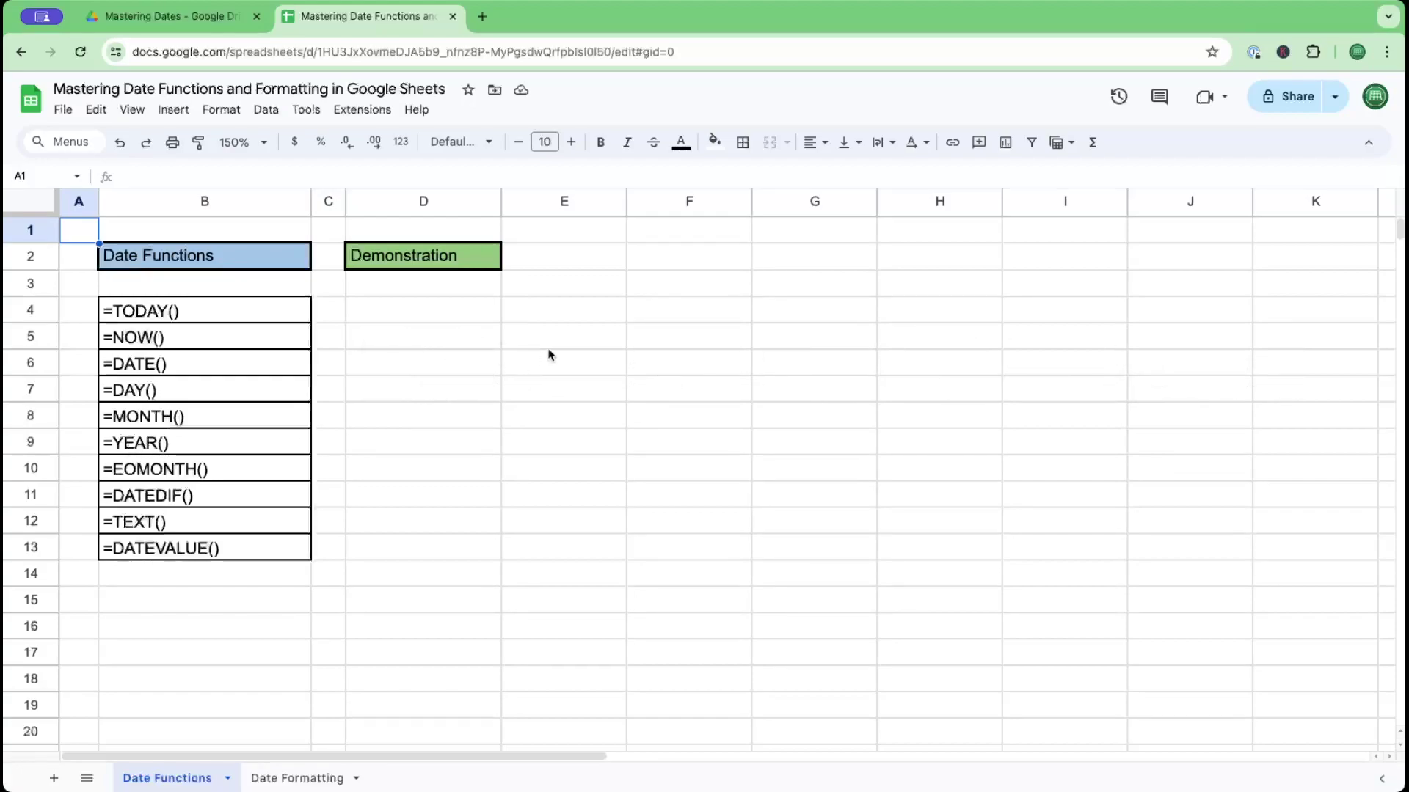
# Step: Enter the values 0, 1 and 2 down cells E5 to E7
pyautogui.click(546, 341)
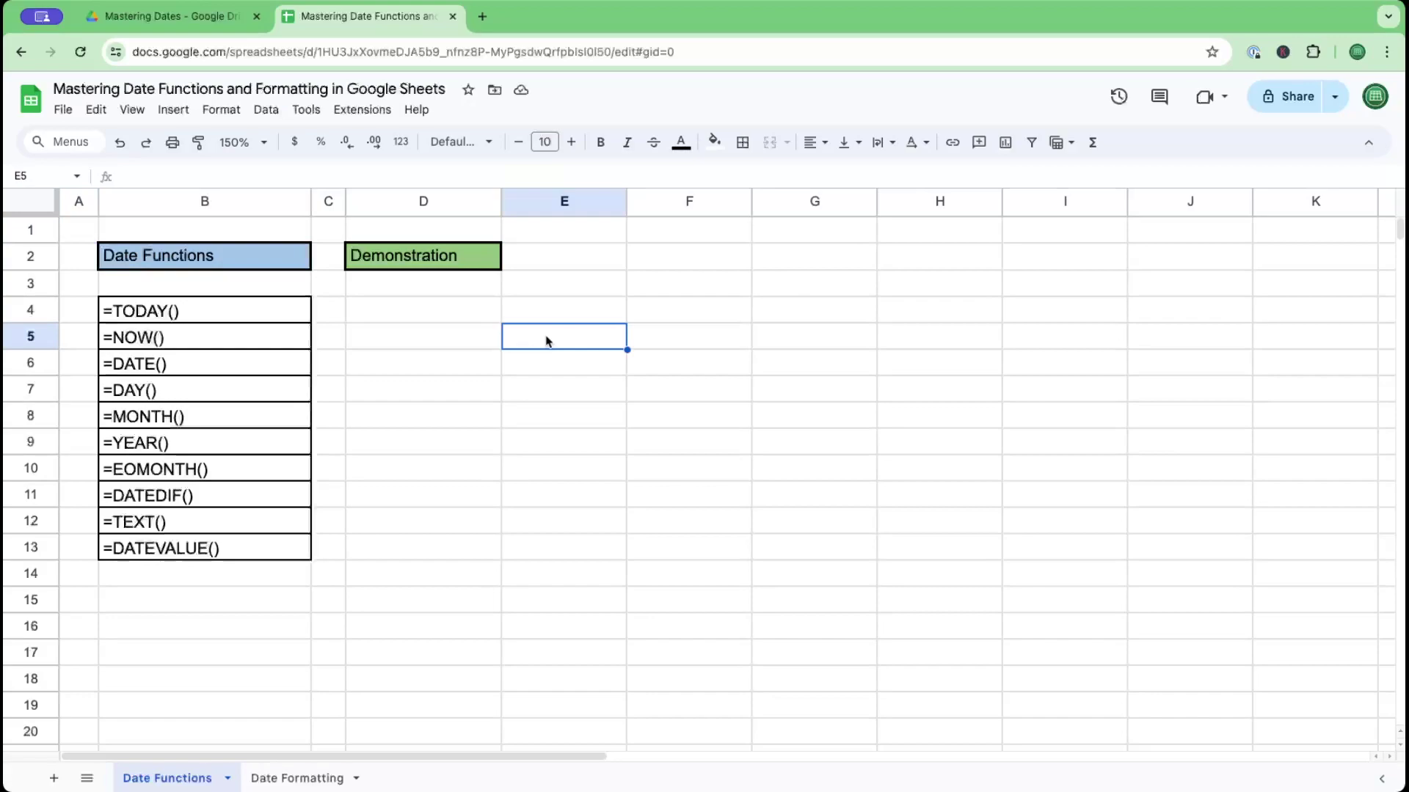
pyautogui.write('0')
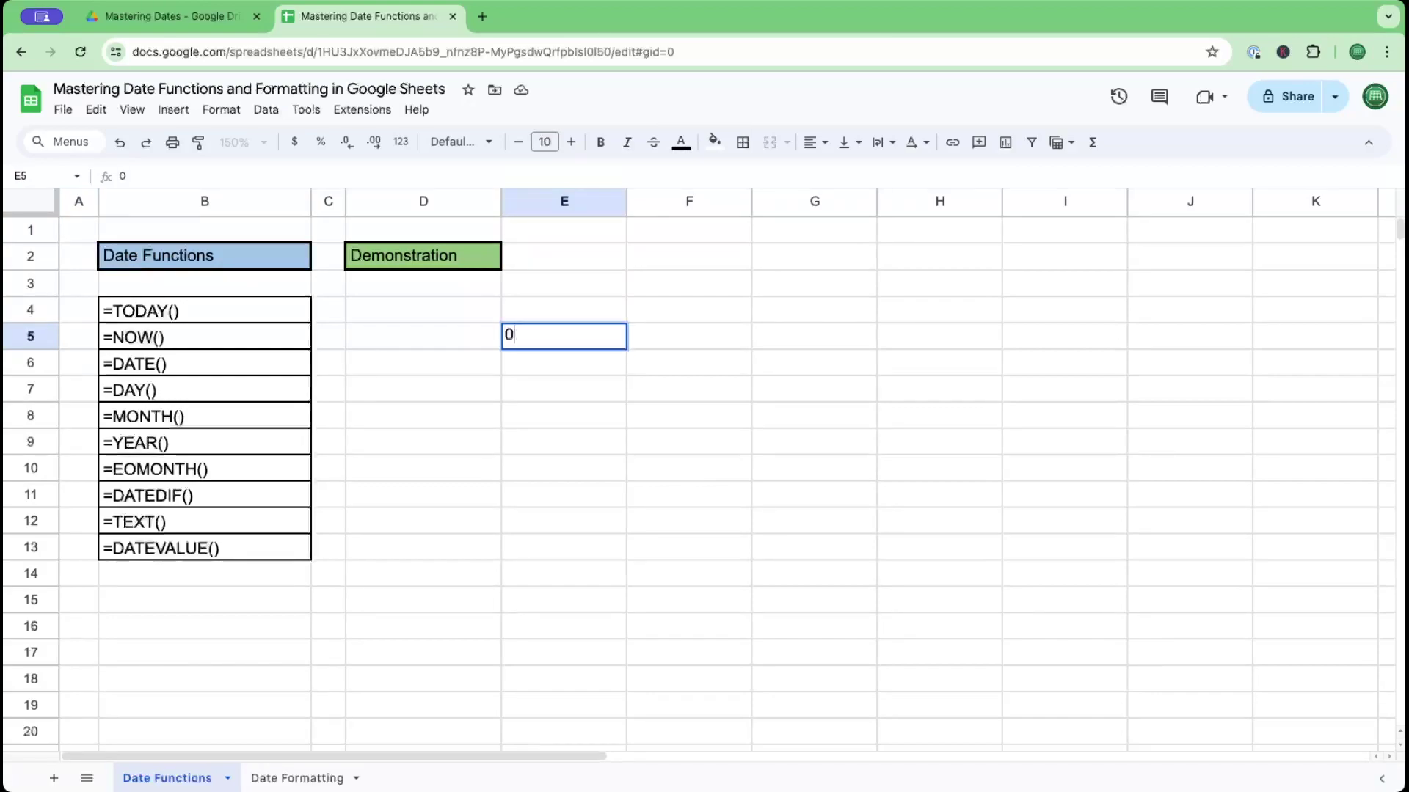
pyautogui.press('Return')
pyautogui.write('1')
pyautogui.press('Return')
pyautogui.write('2')
pyautogui.press('Return')
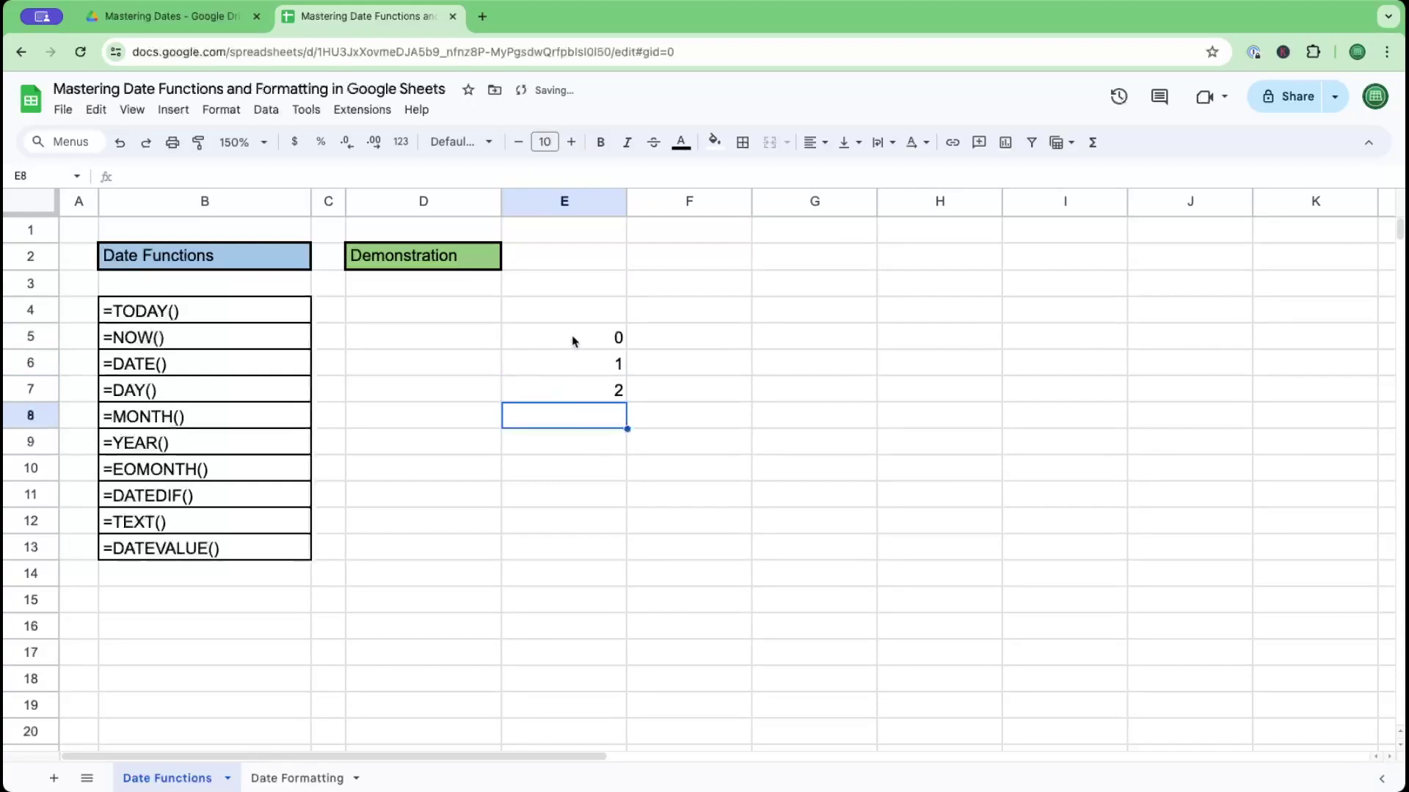
# Step: Apply the Date number format to the values in E5:E7
pyautogui.moveTo(583, 339); pyautogui.dragTo(578, 388)
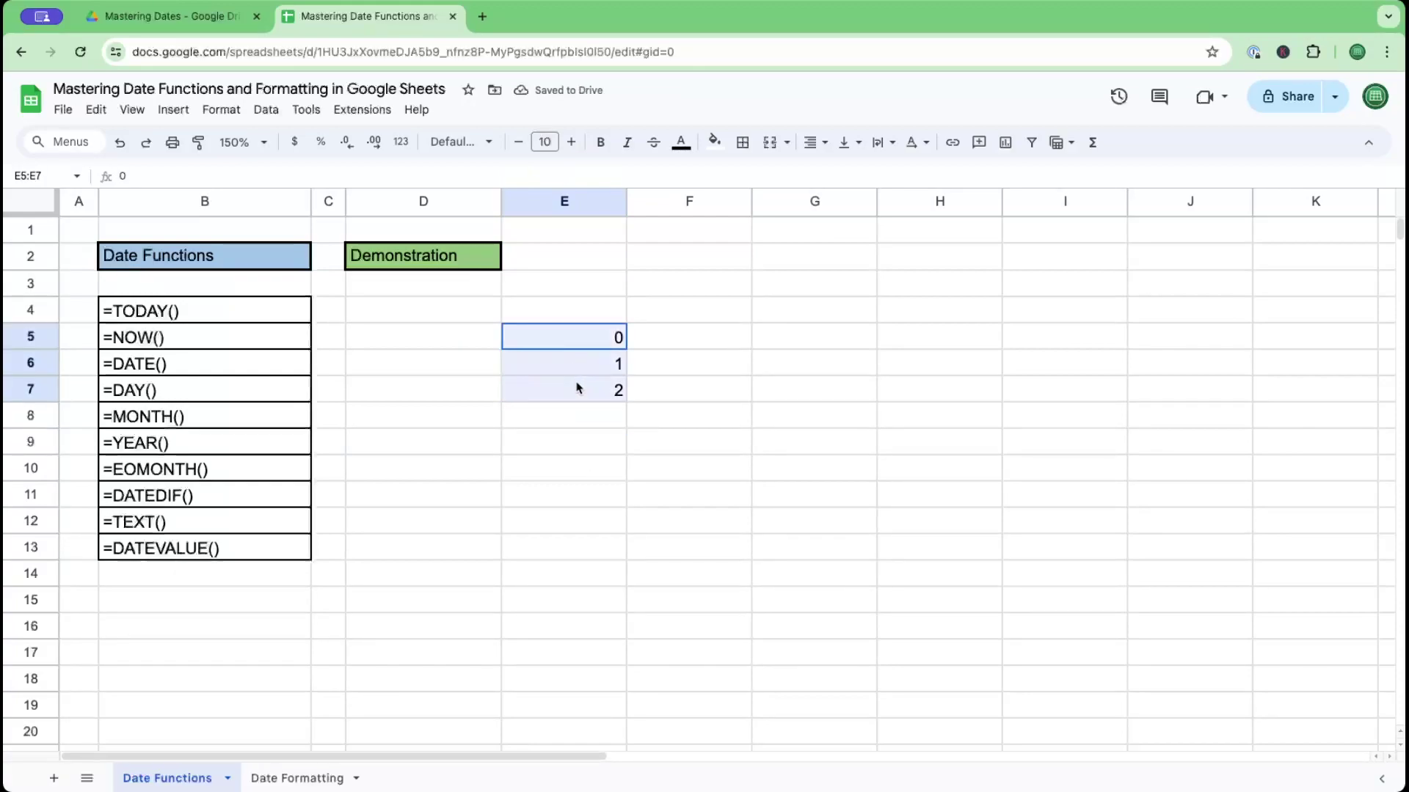
pyautogui.click(213, 113)
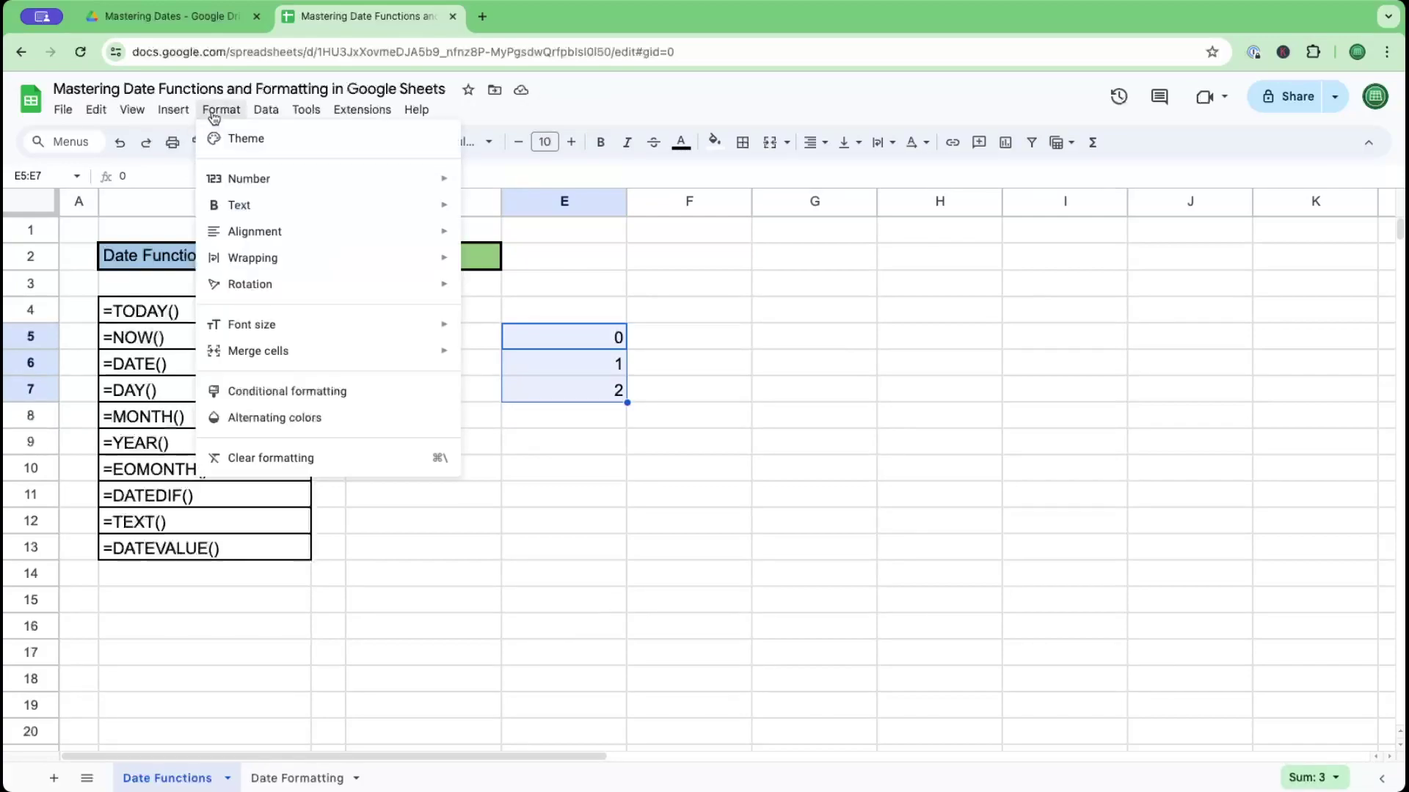
pyautogui.moveTo(255, 178)
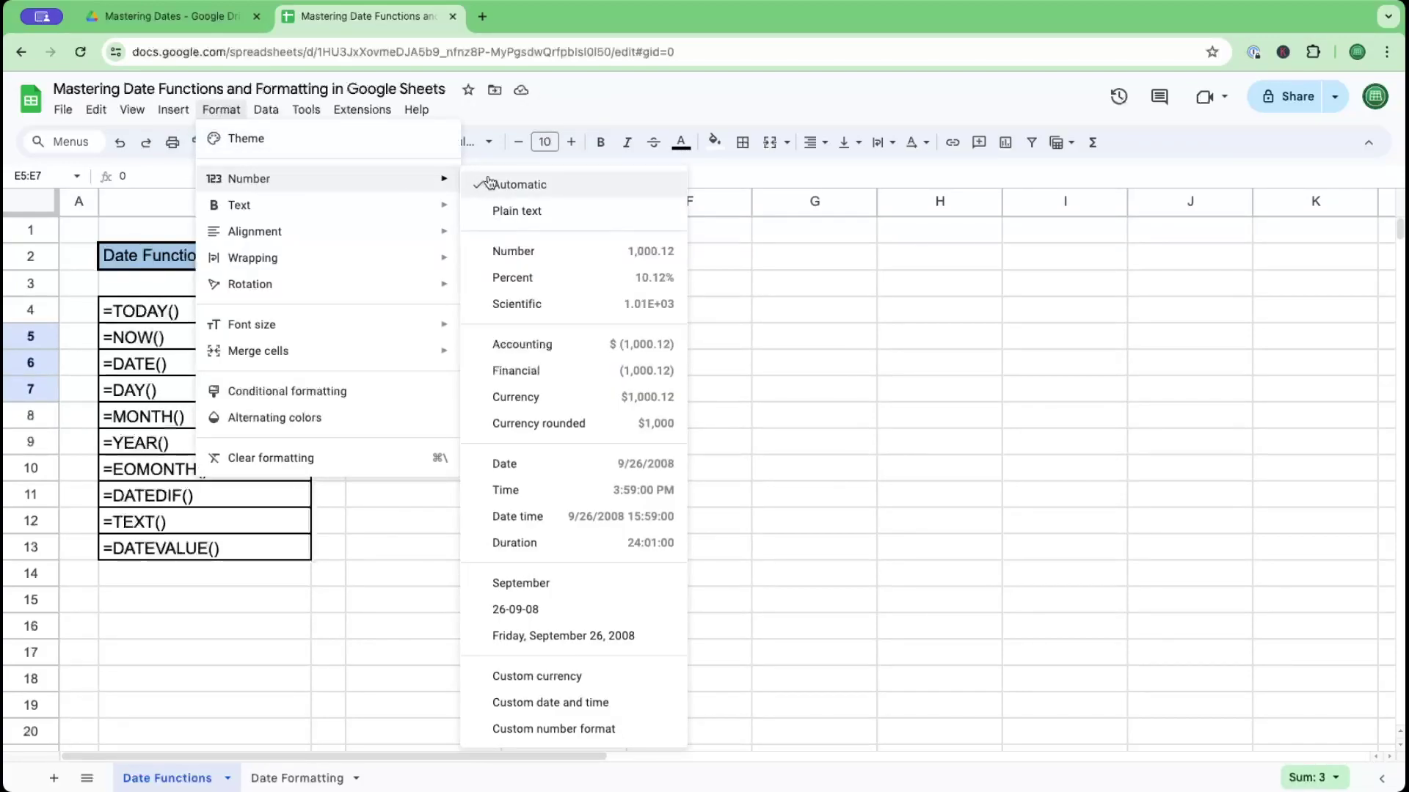
pyautogui.click(521, 467)
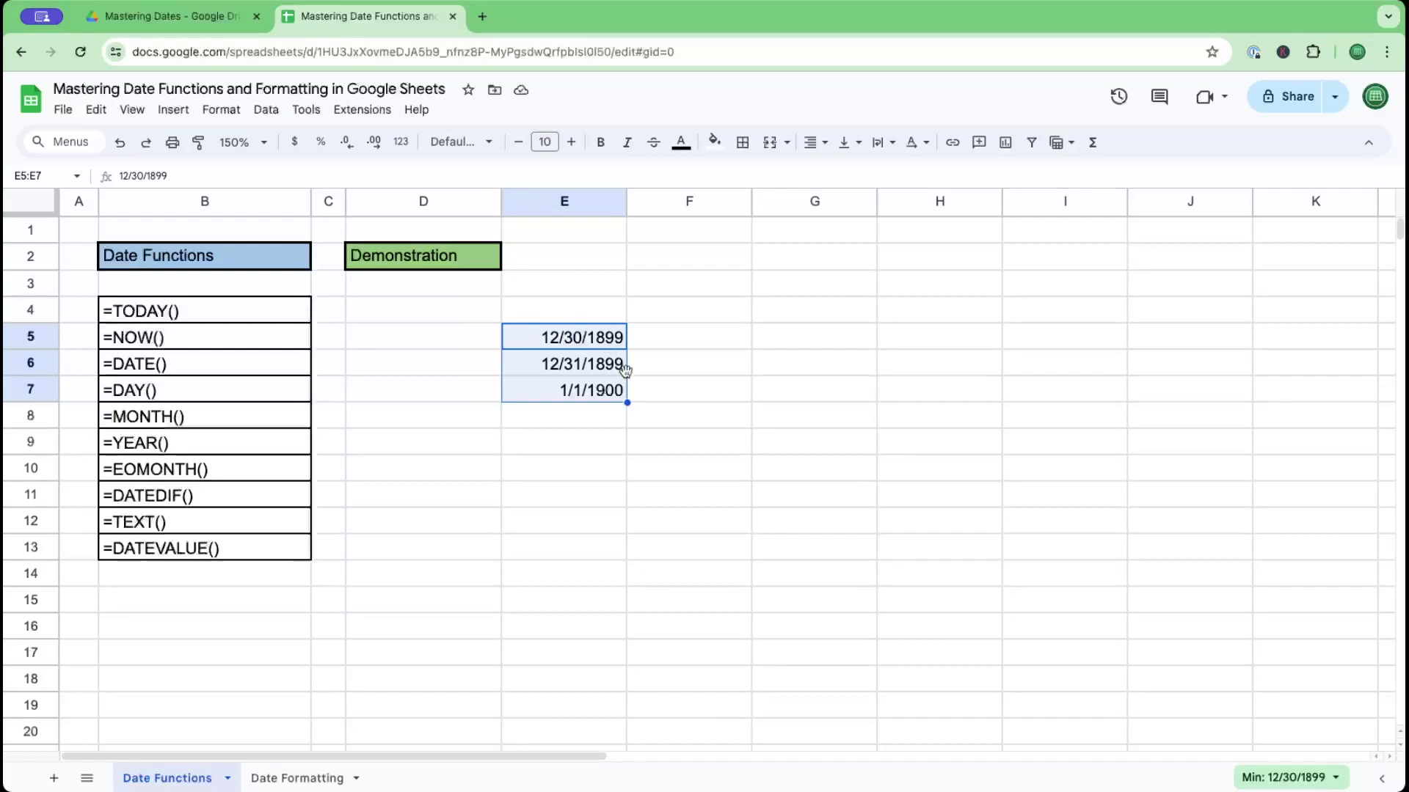
pyautogui.click(674, 395)
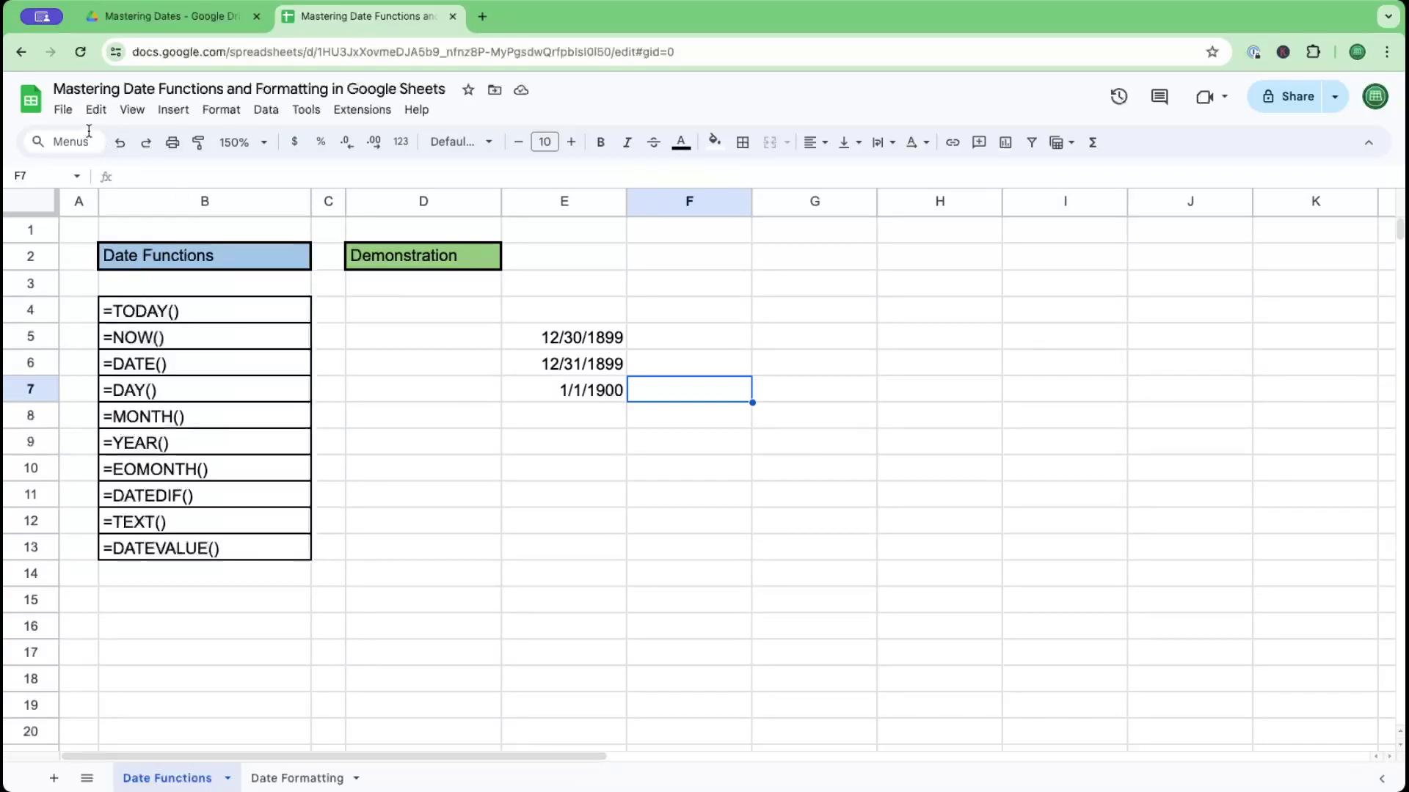
# Step: Examine the locale and time zone in the spreadsheet's settings, leaving without saving
pyautogui.click(64, 111)
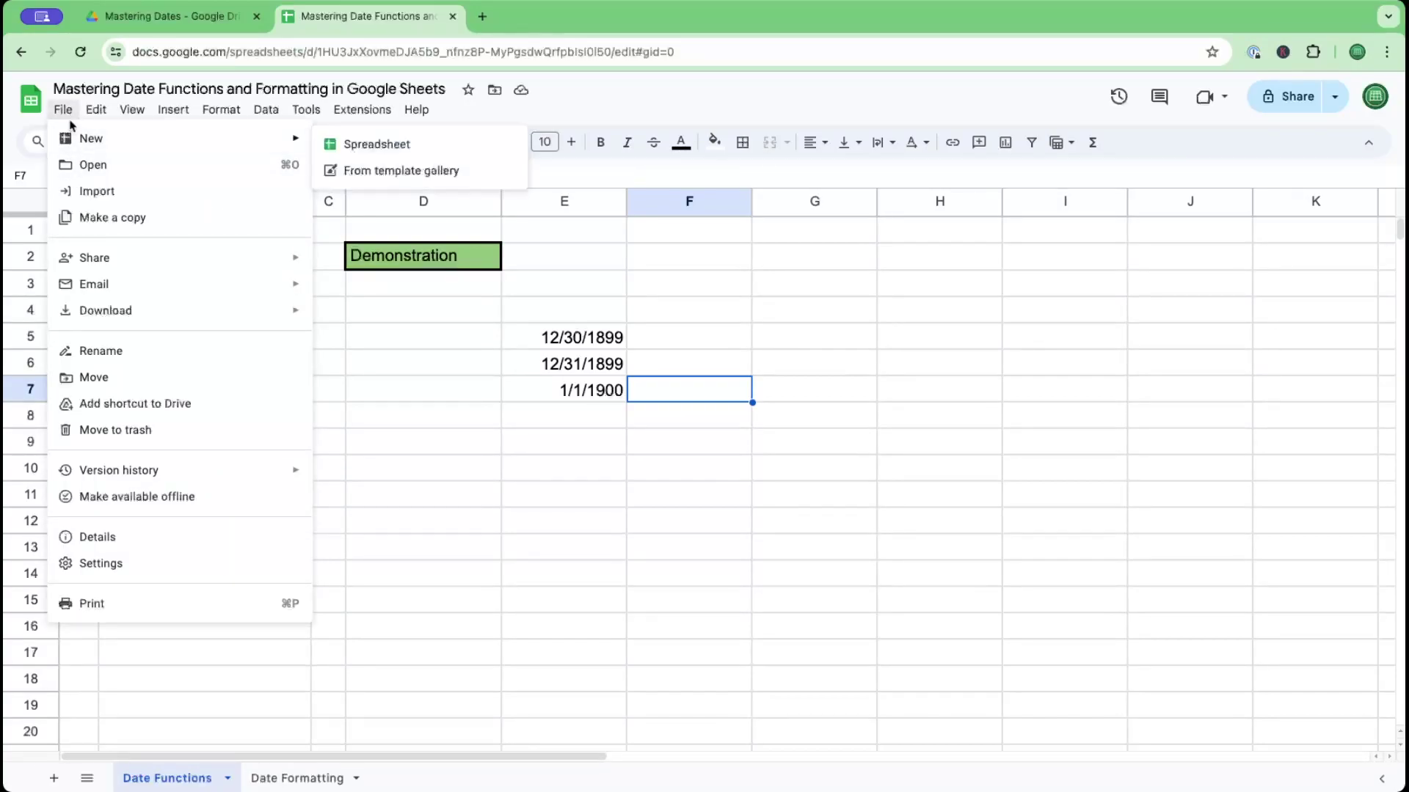
pyautogui.click(119, 566)
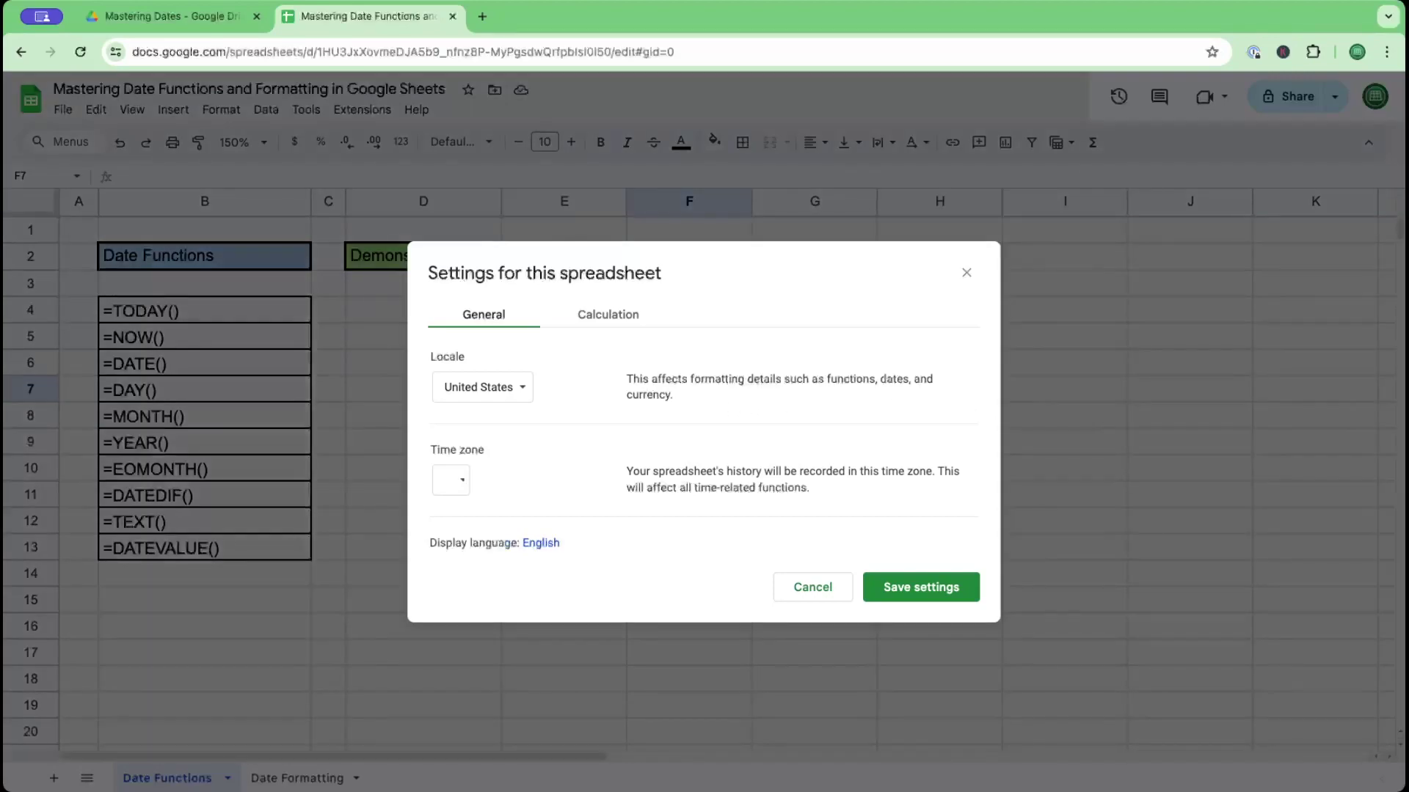
pyautogui.click(965, 272)
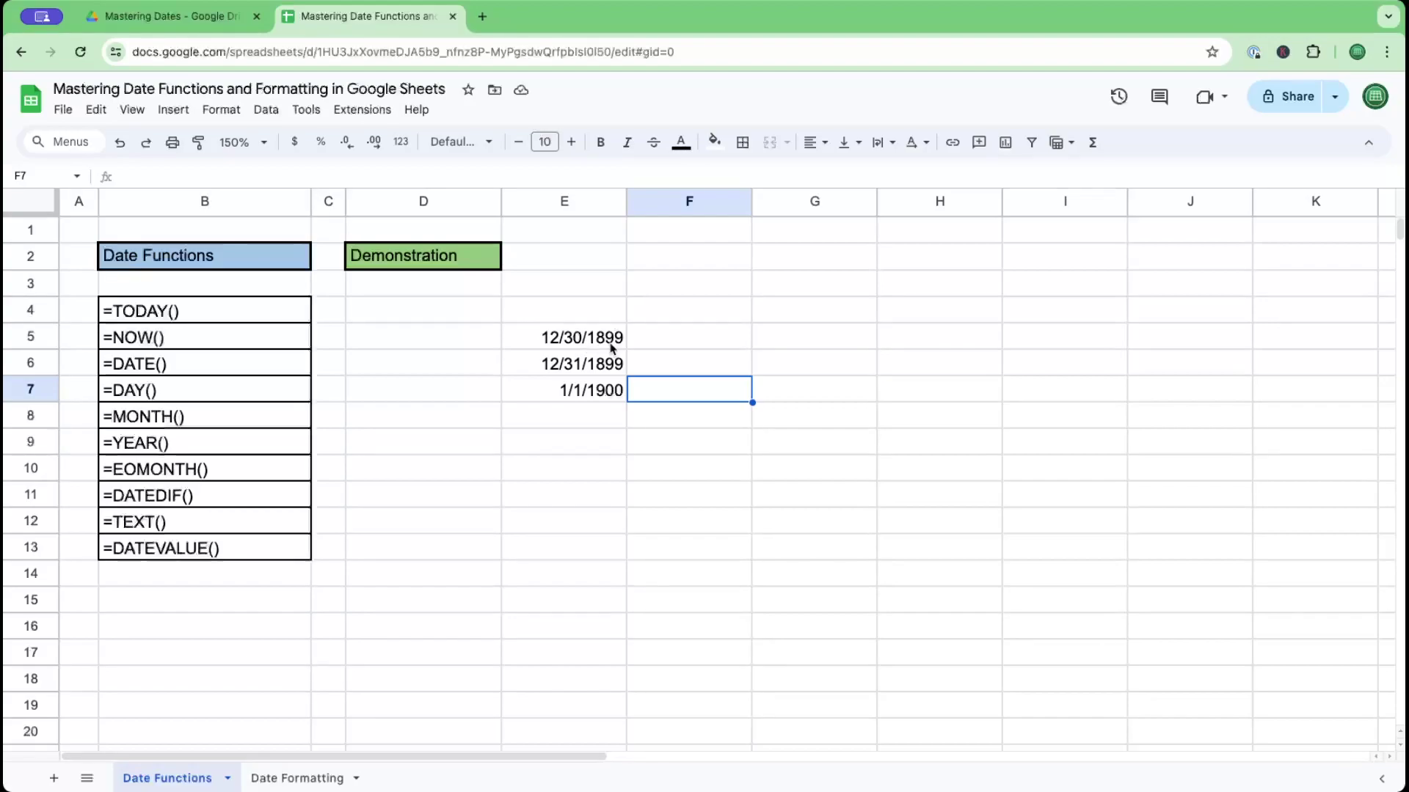
# Step: Change the spreadsheet's locale to United Kingdom and save the settings
pyautogui.click(74, 112)
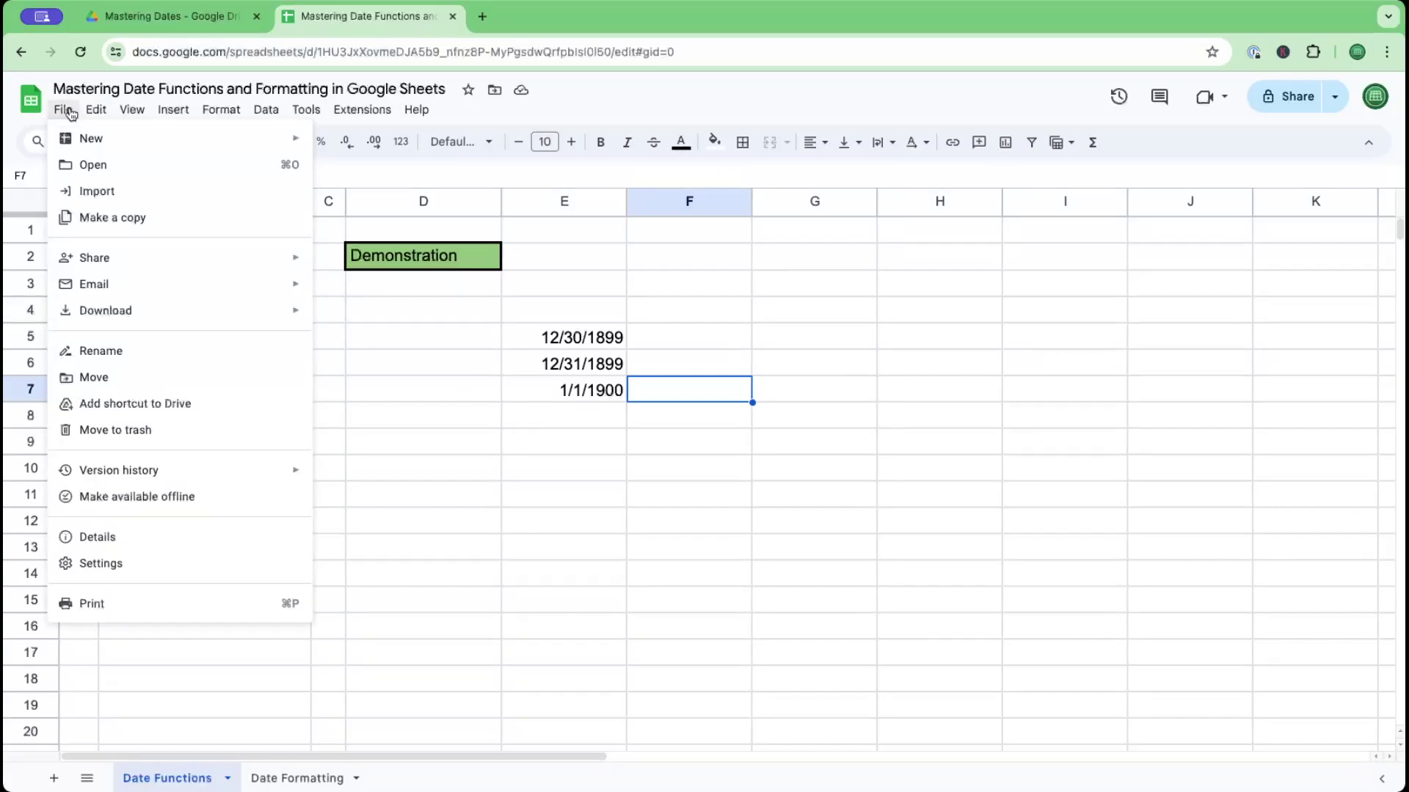
pyautogui.click(126, 570)
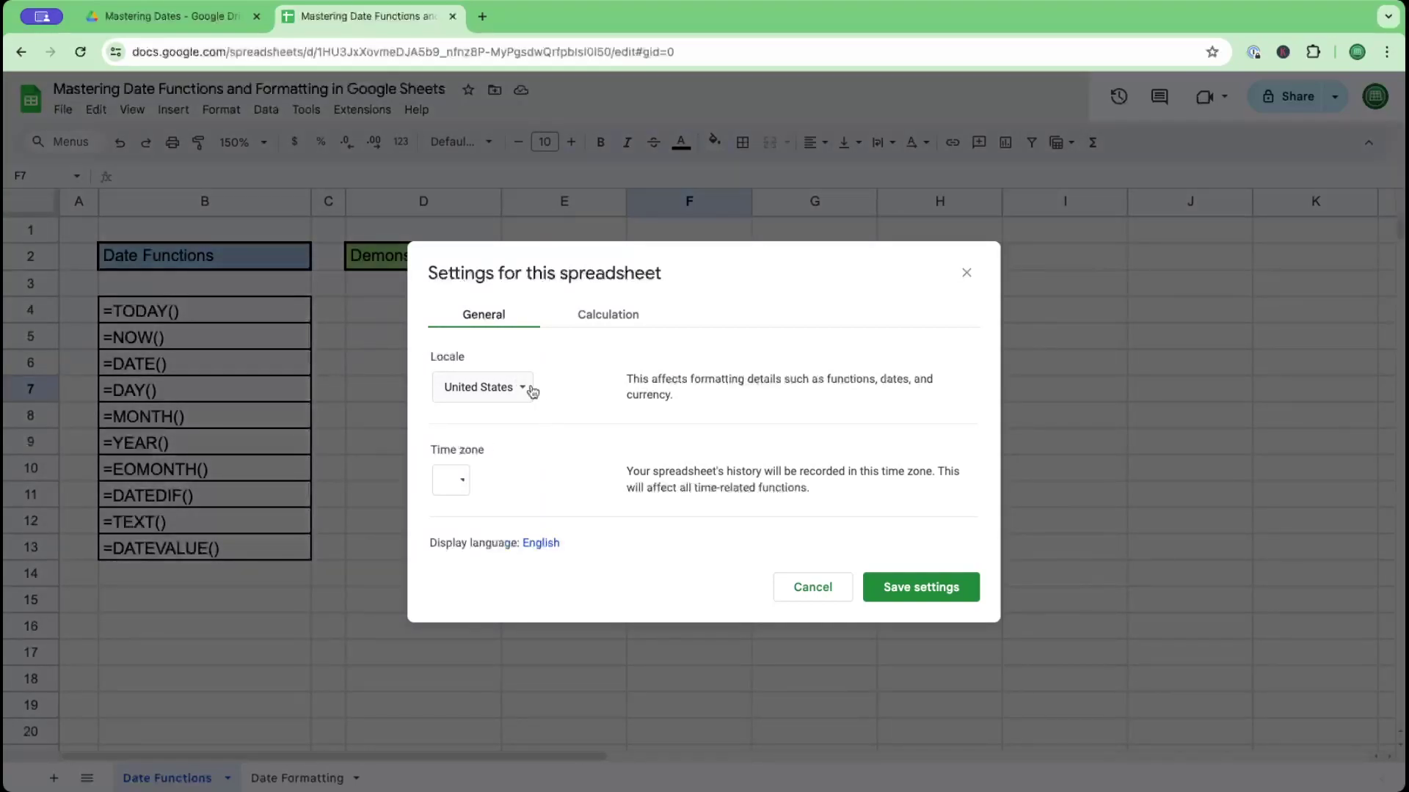
pyautogui.click(532, 390)
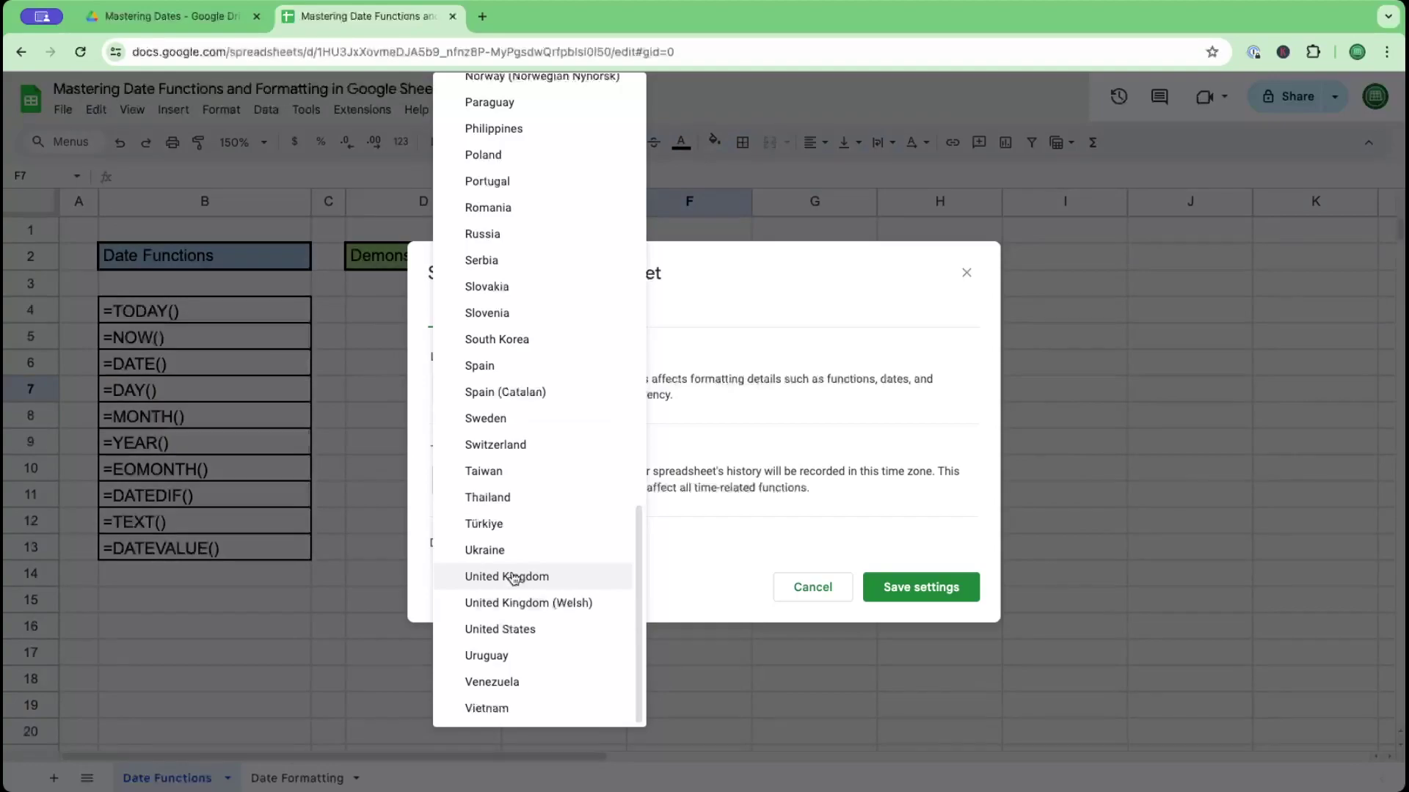
pyautogui.click(512, 577)
pyautogui.click(904, 593)
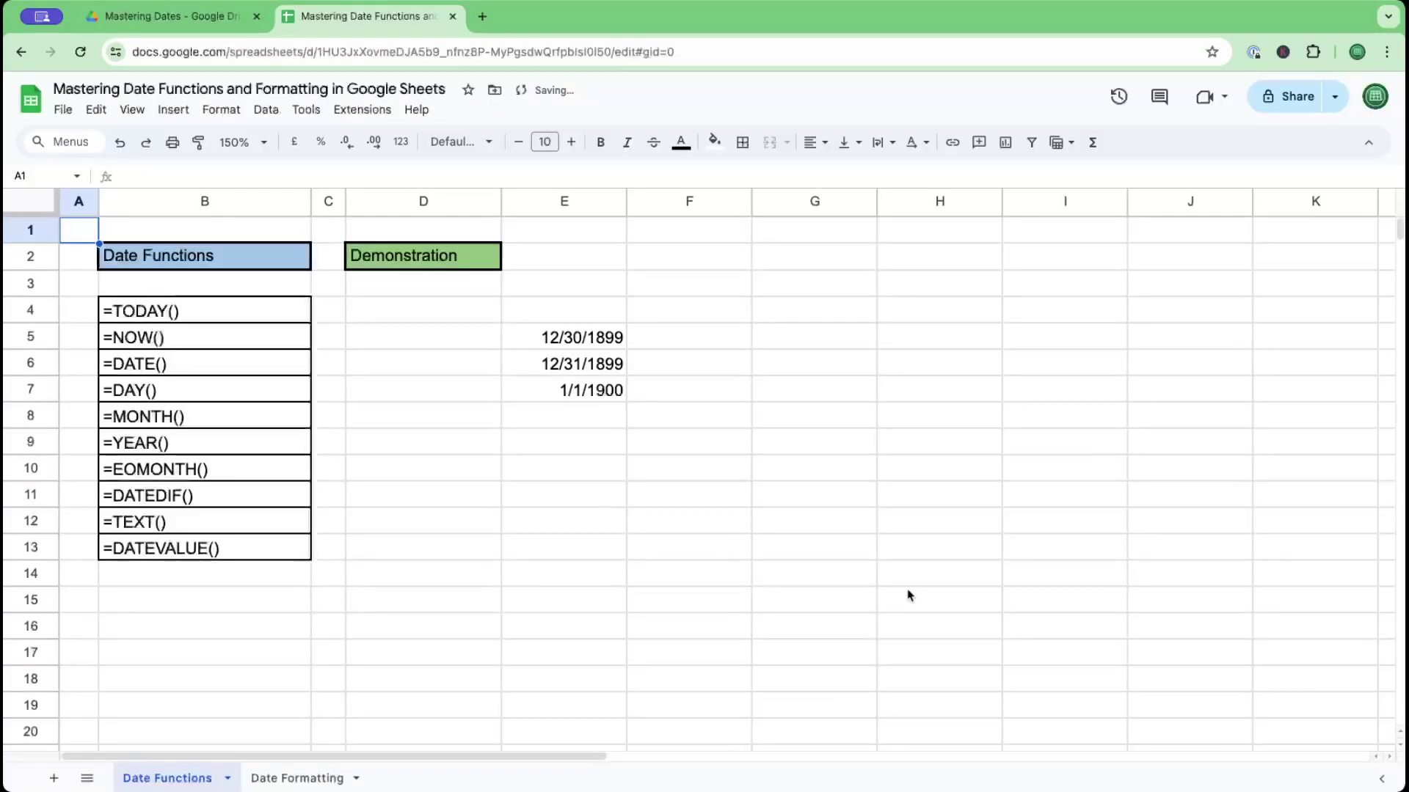
# Step: Clear the three dates from cells E5, E6 and E7
pyautogui.click(609, 342)
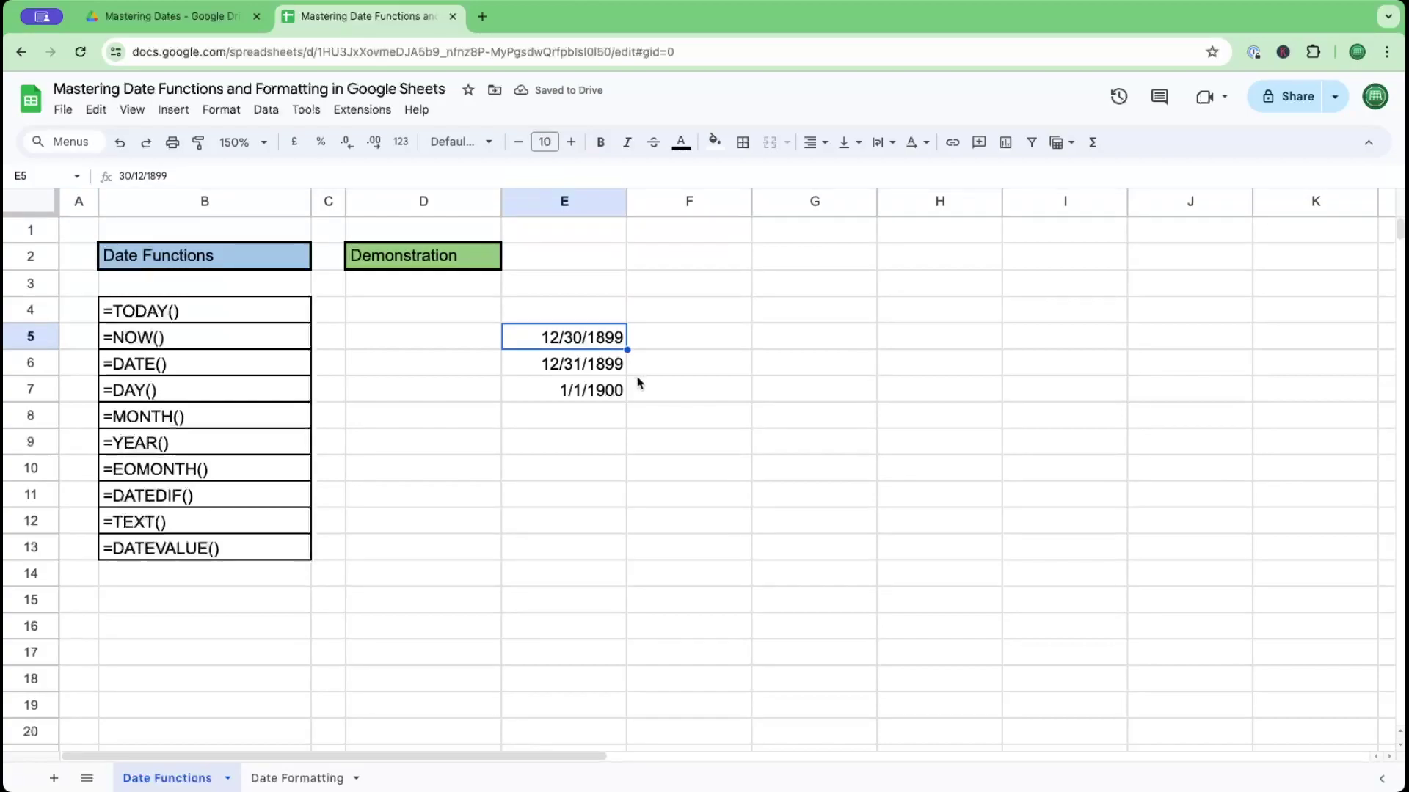
pyautogui.press('Delete')
pyautogui.click(606, 364)
pyautogui.press('Delete')
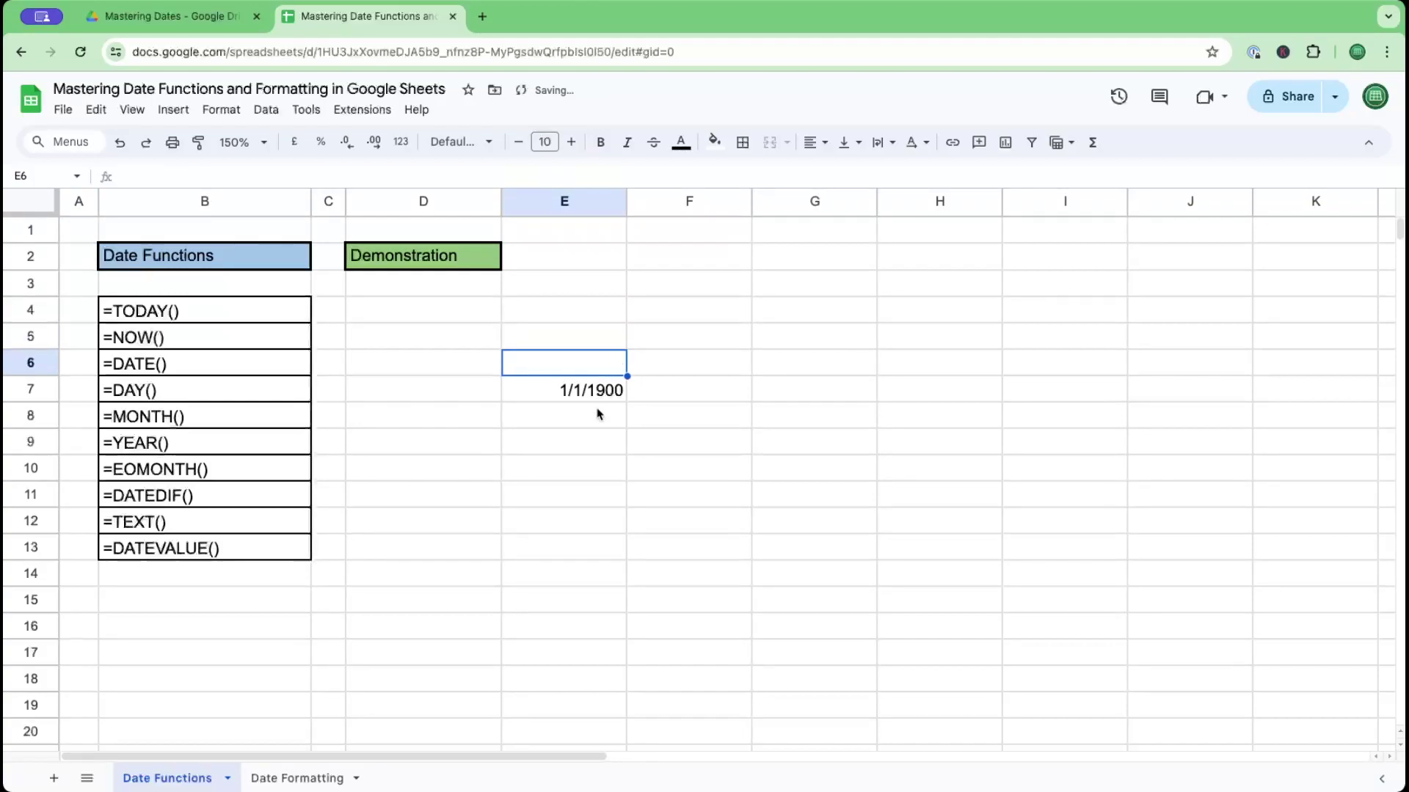
pyautogui.click(589, 396)
pyautogui.press('Delete')
# Step: Enter the values 0, 1 and 2 across cells E5, F5 and G5
pyautogui.click(583, 337)
pyautogui.write('0')
pyautogui.press('Tab')
pyautogui.write('1')
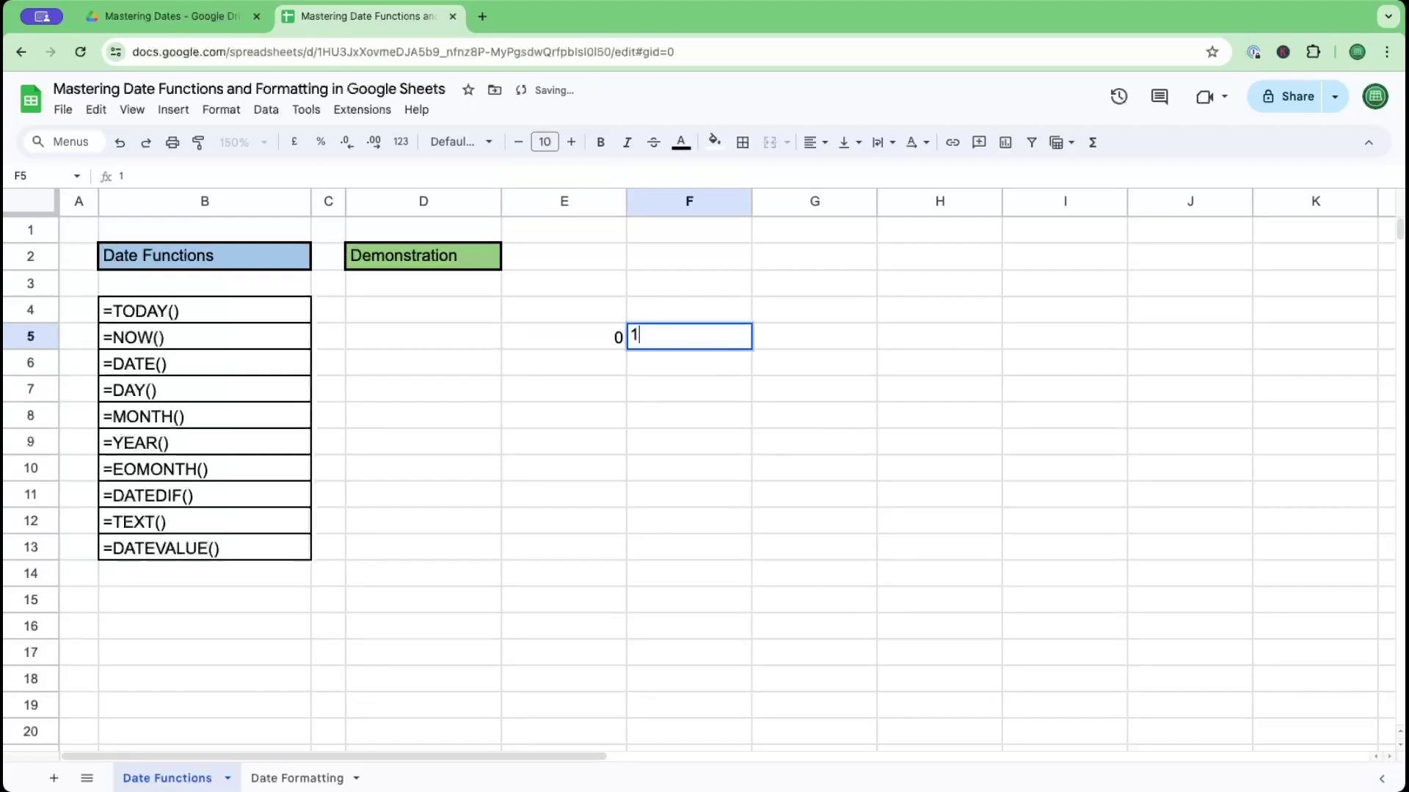
pyautogui.press('Tab')
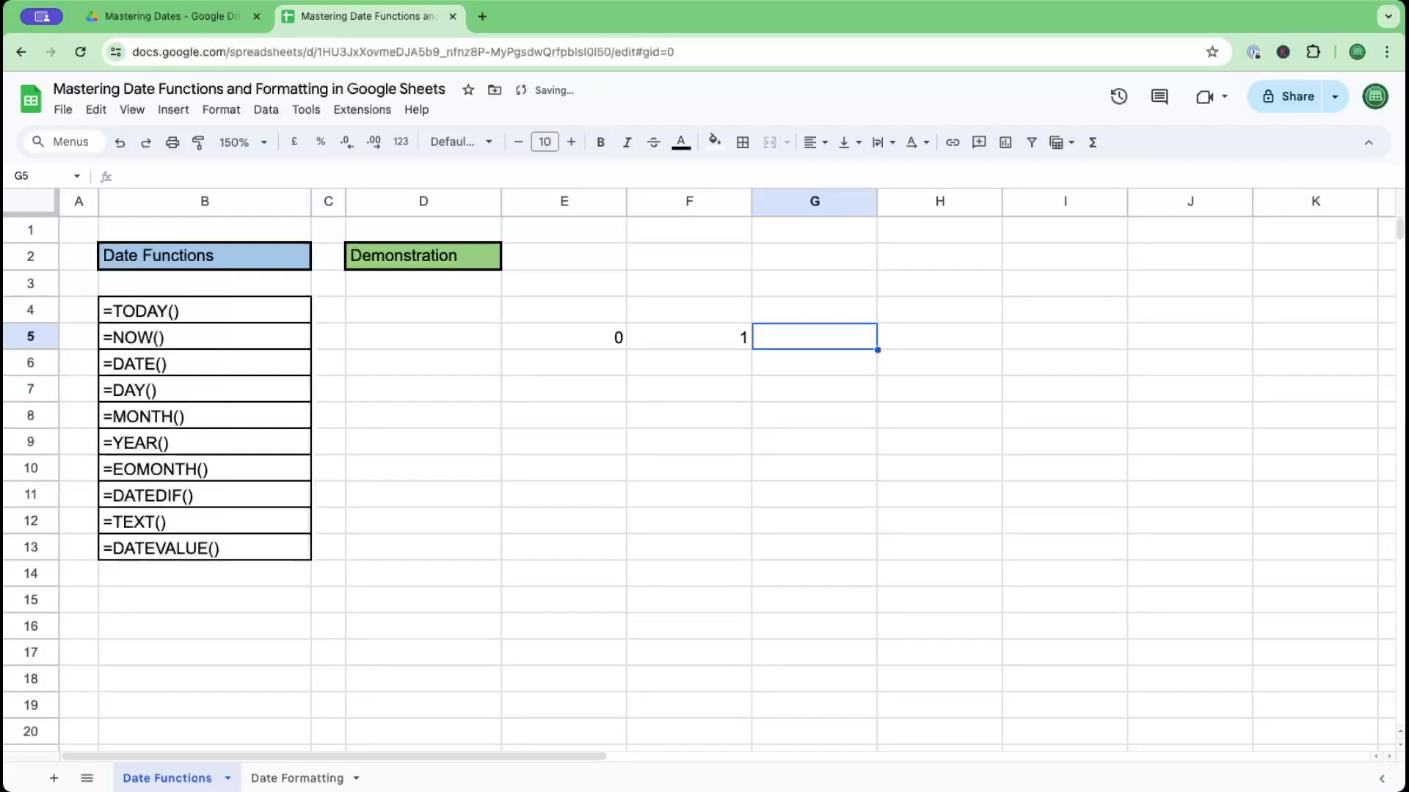
pyautogui.write('2')
pyautogui.click(658, 409)
# Step: Apply the Date number format to the values in E5:G5
pyautogui.moveTo(602, 345); pyautogui.dragTo(836, 339)
pyautogui.click(221, 110)
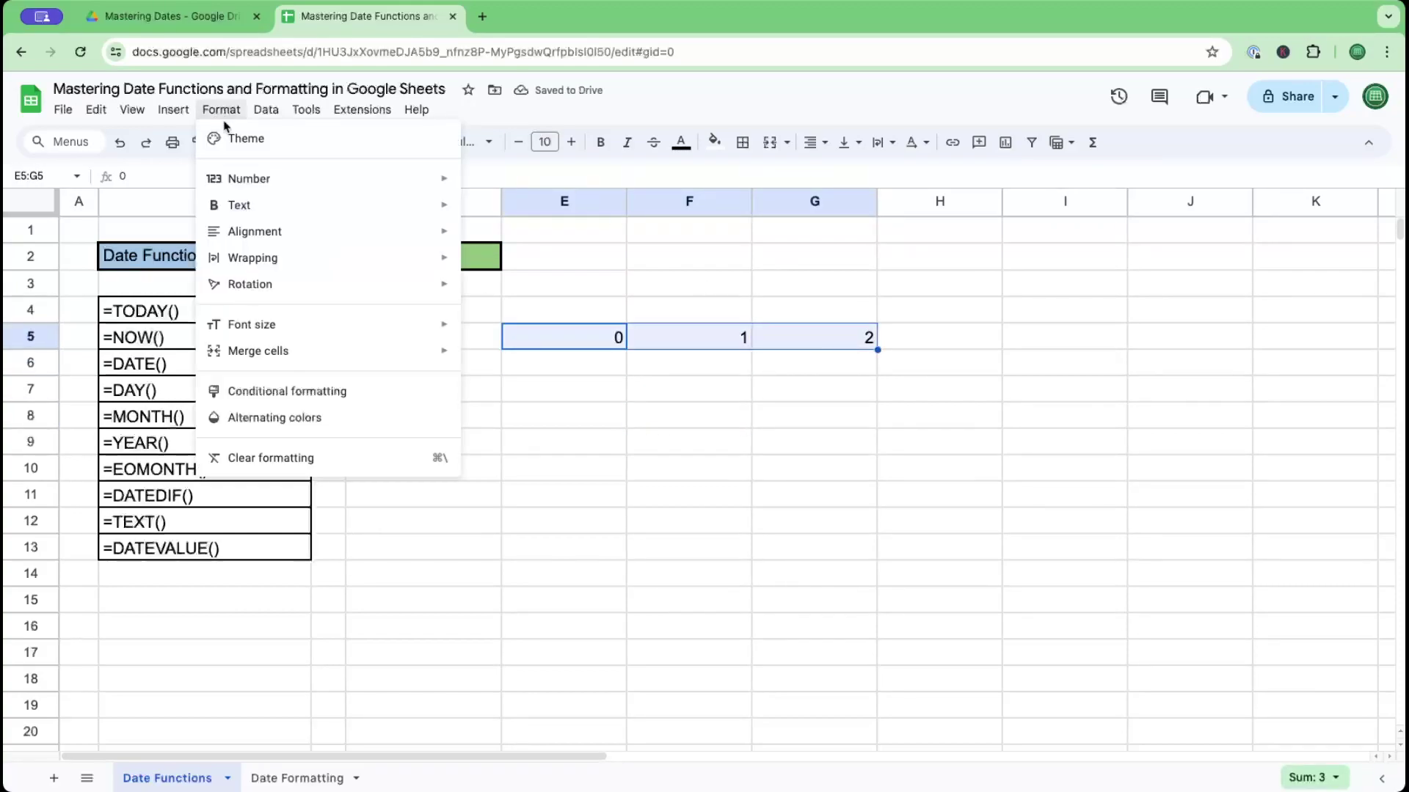
pyautogui.moveTo(250, 189)
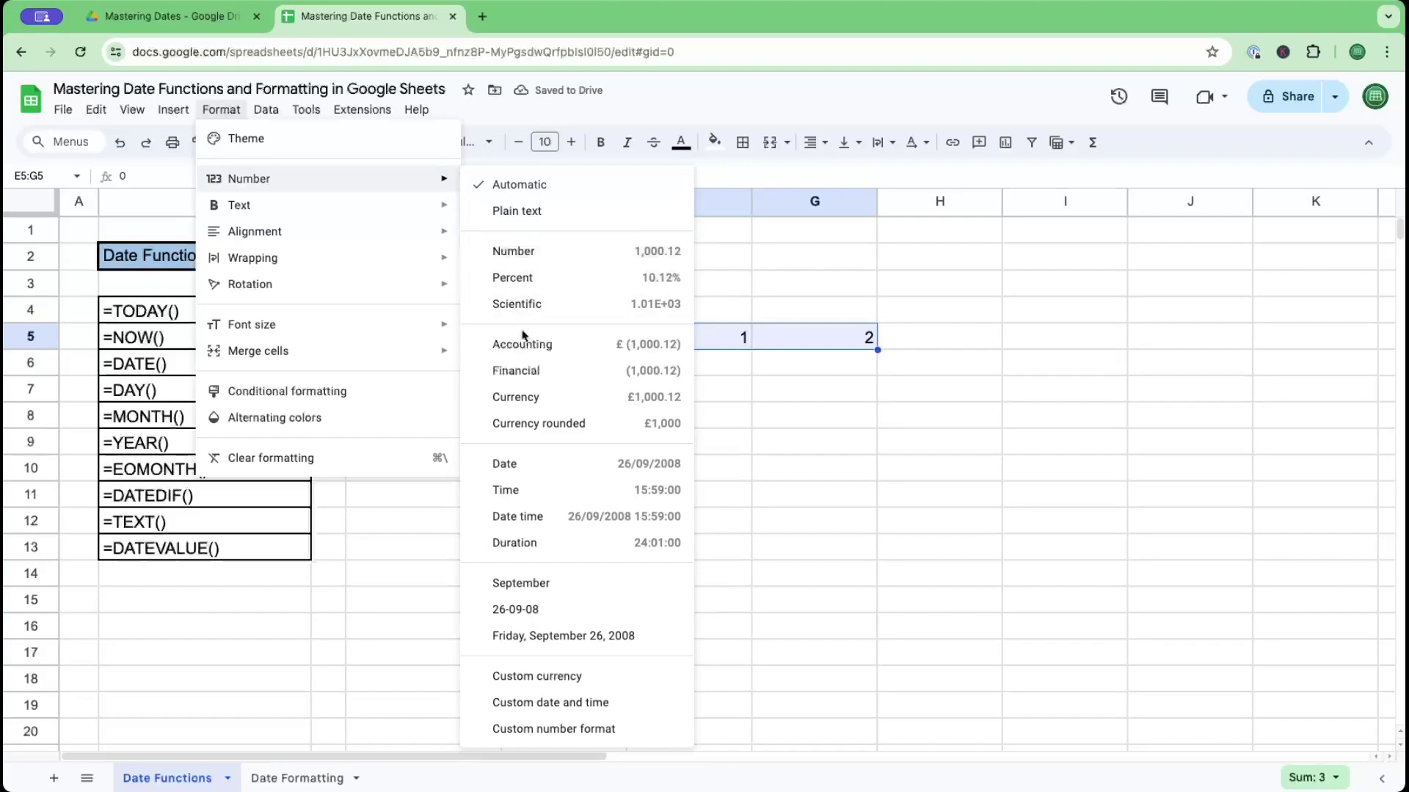
pyautogui.click(513, 464)
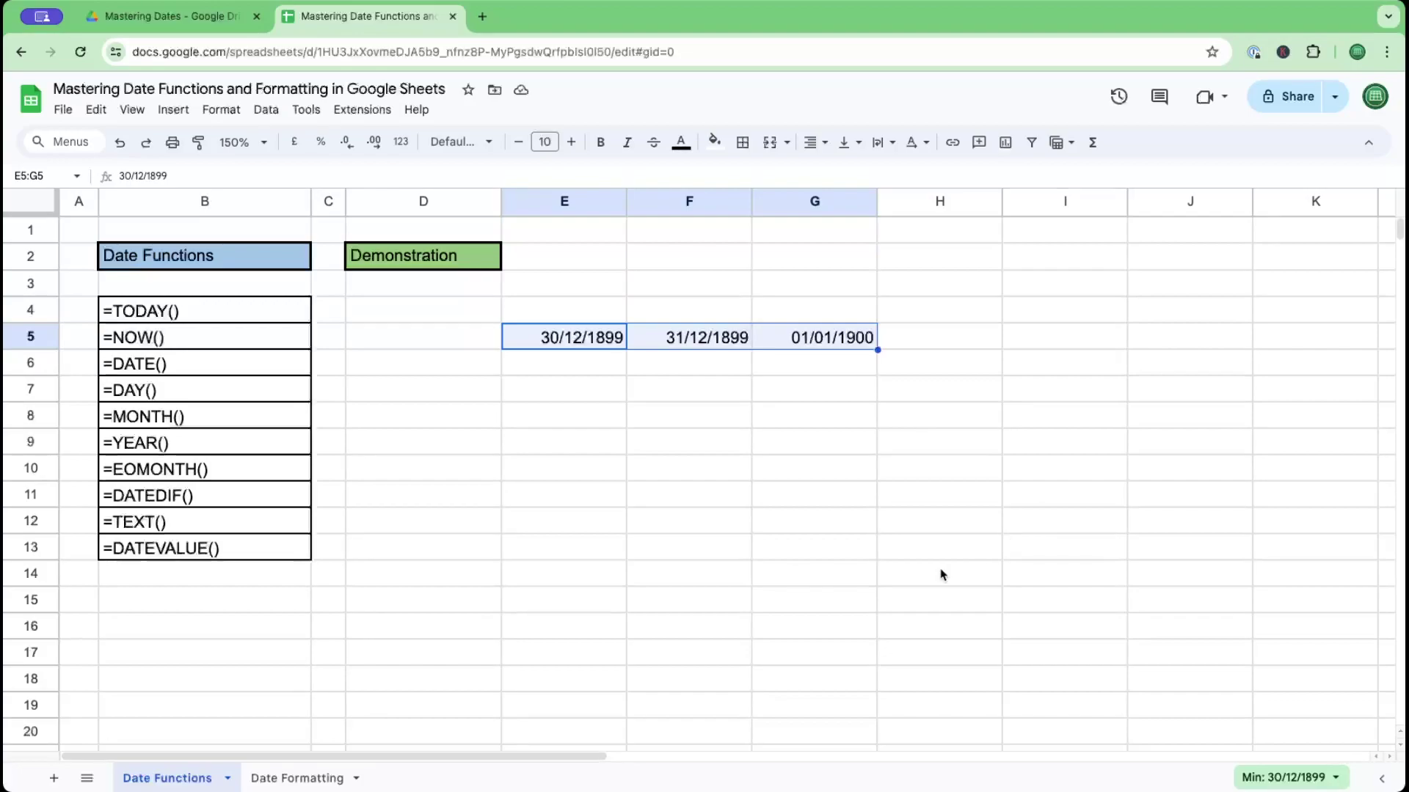
# Step: Enter the date 7/8/1977 in E9 and fill the series of consecutive dates down to E15
pyautogui.click(560, 449)
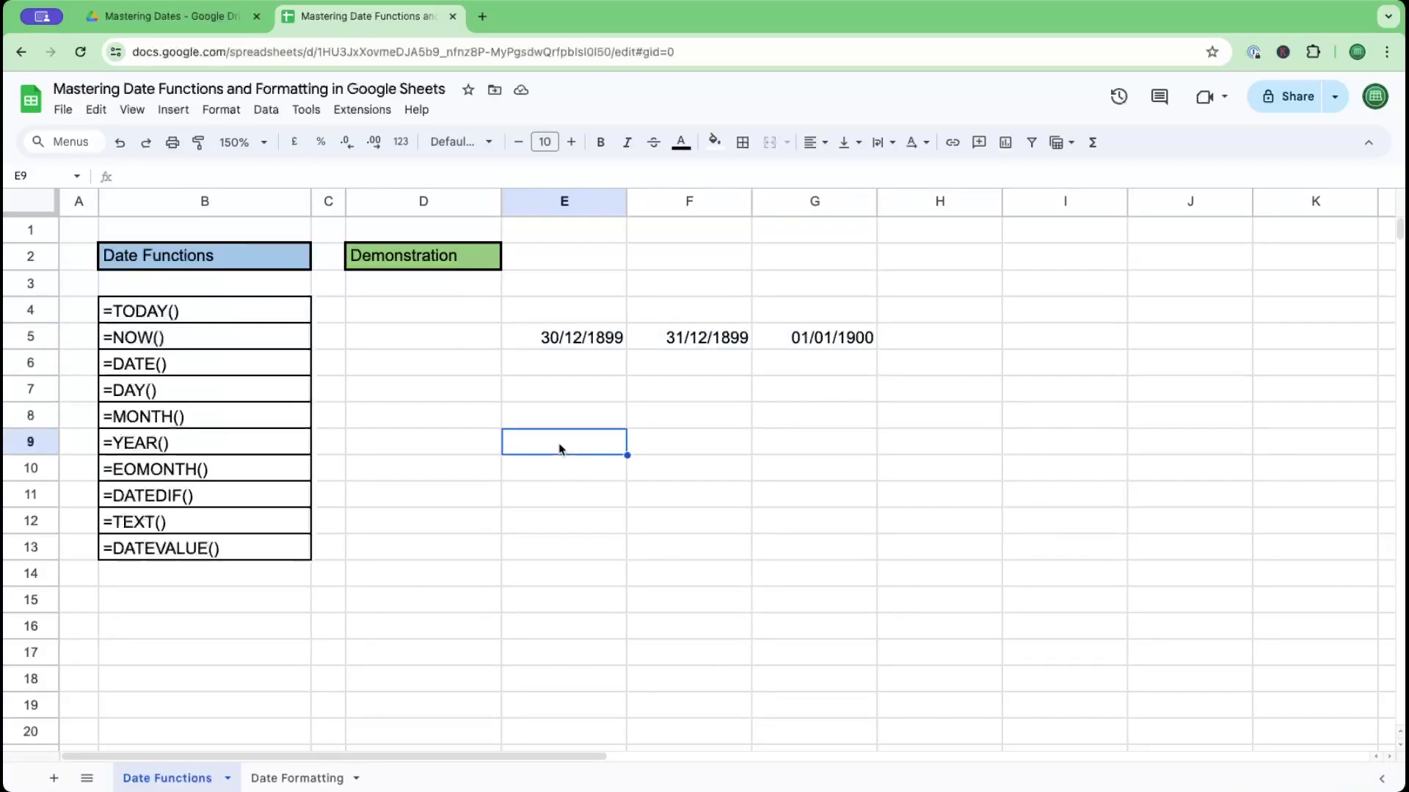
pyautogui.write('7/')
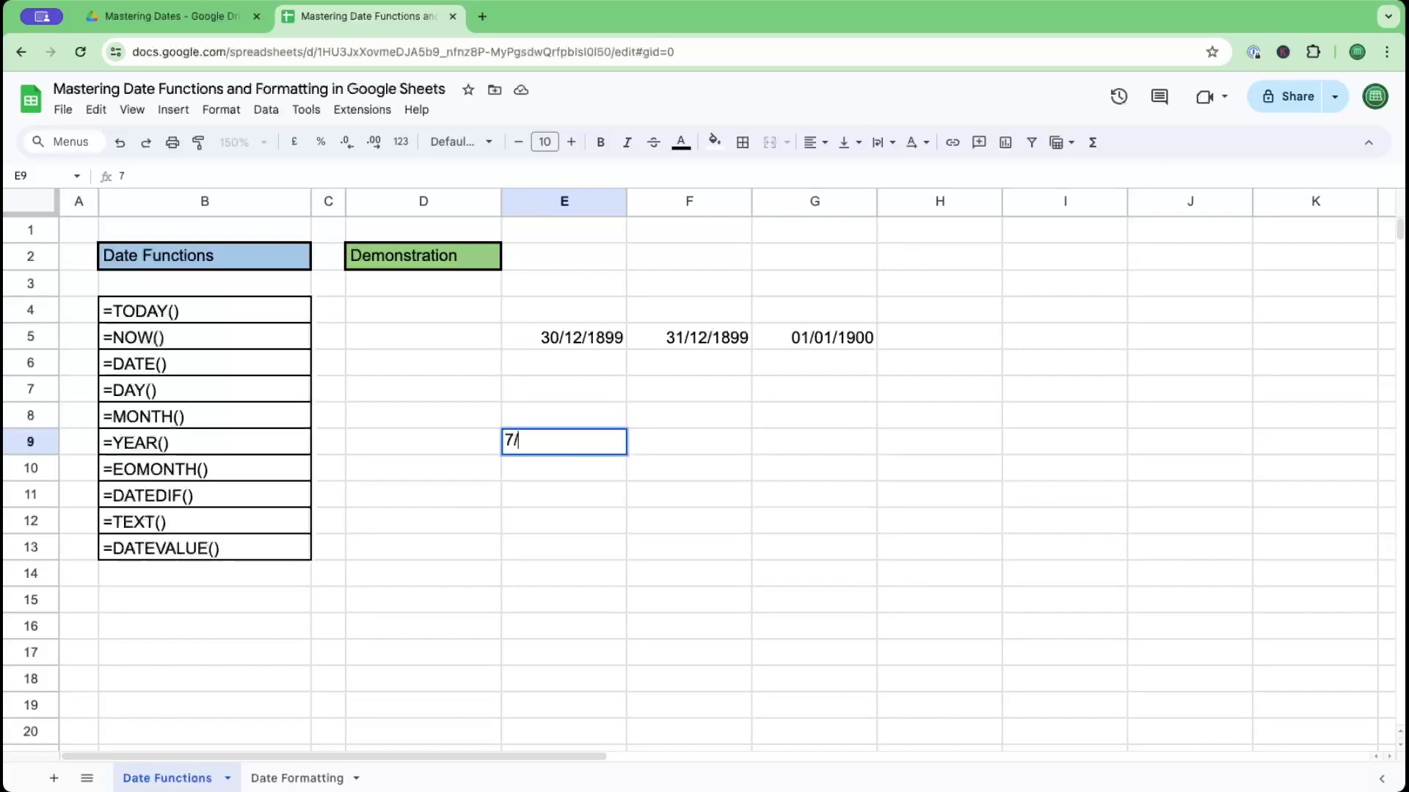
pyautogui.write('8/1977')
pyautogui.press('Return')
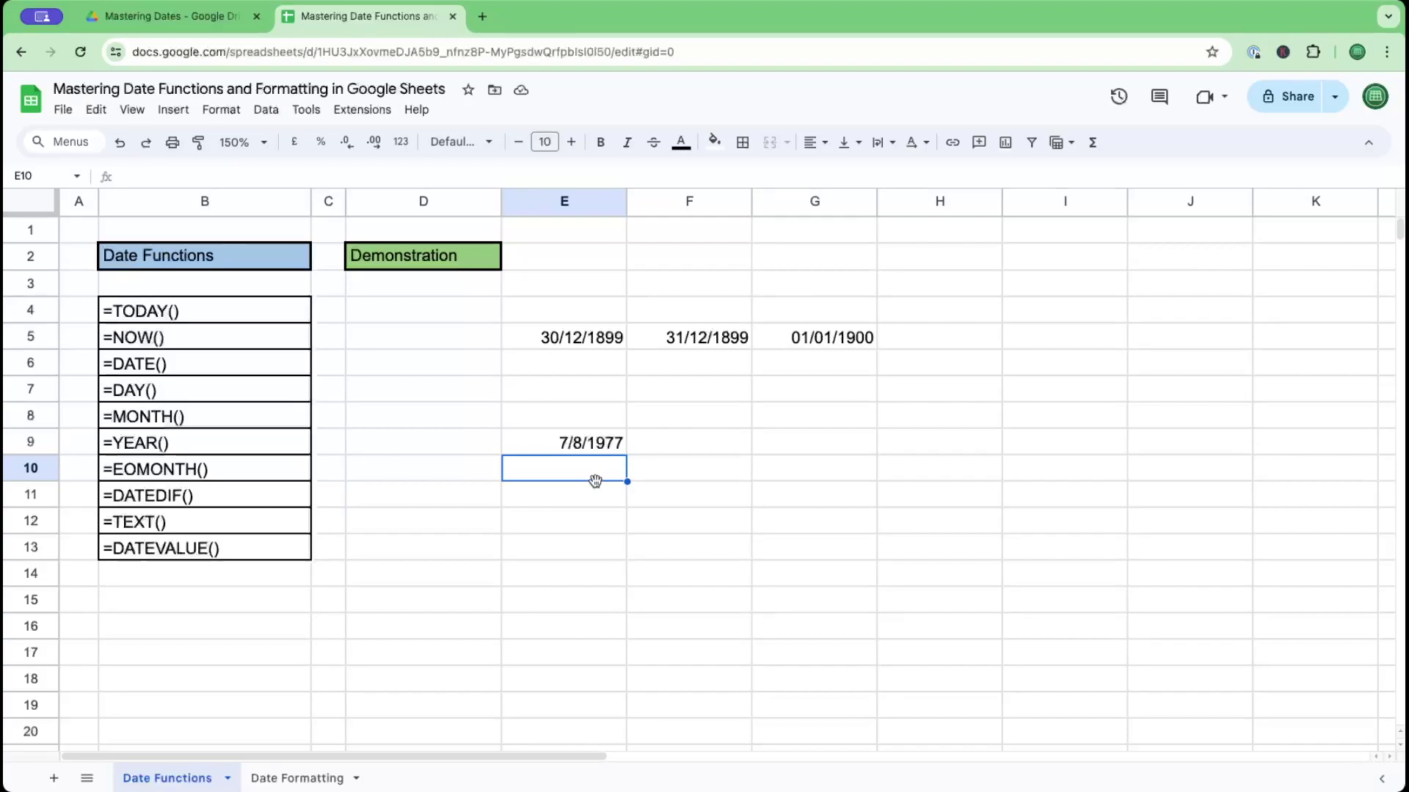
pyautogui.click(580, 440)
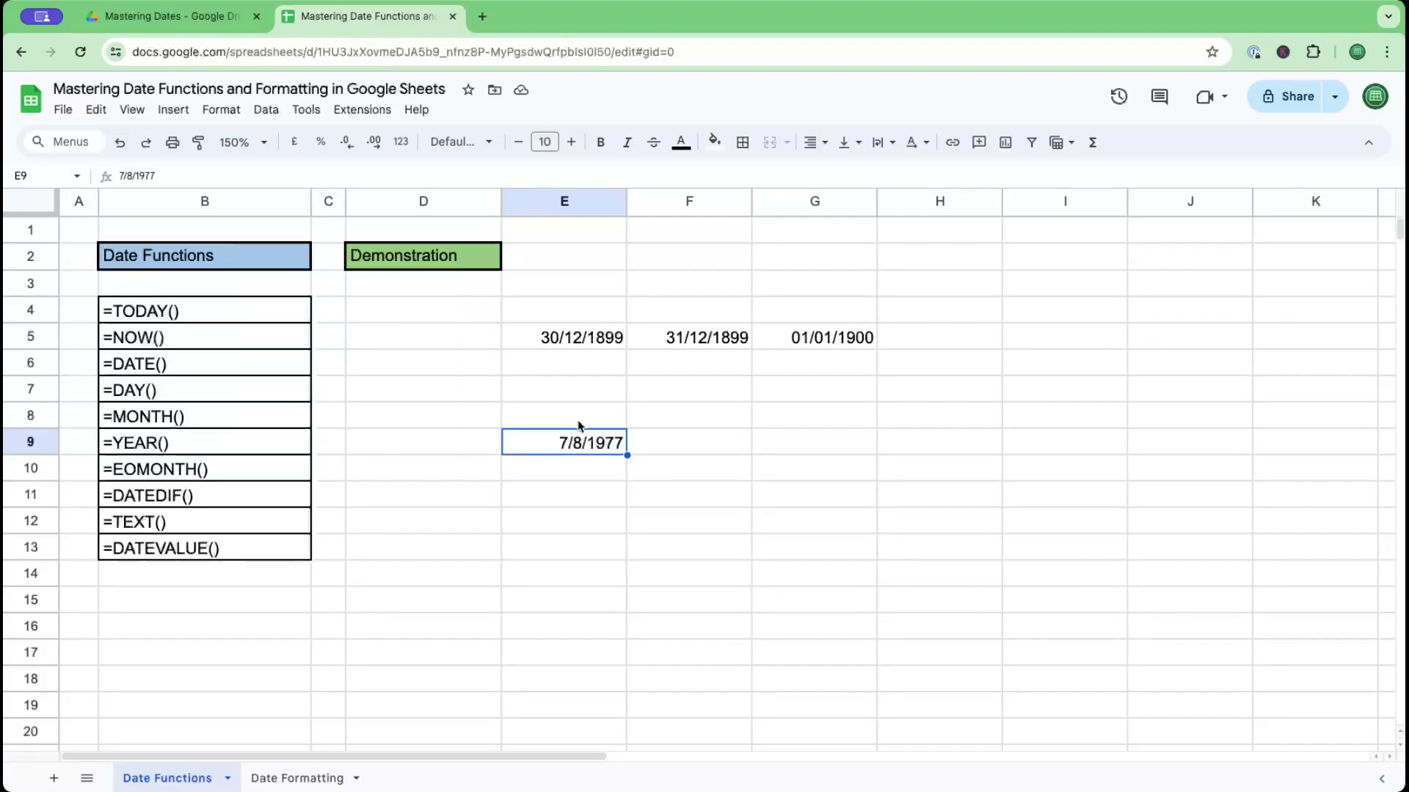
pyautogui.moveTo(627, 456); pyautogui.dragTo(628, 598)
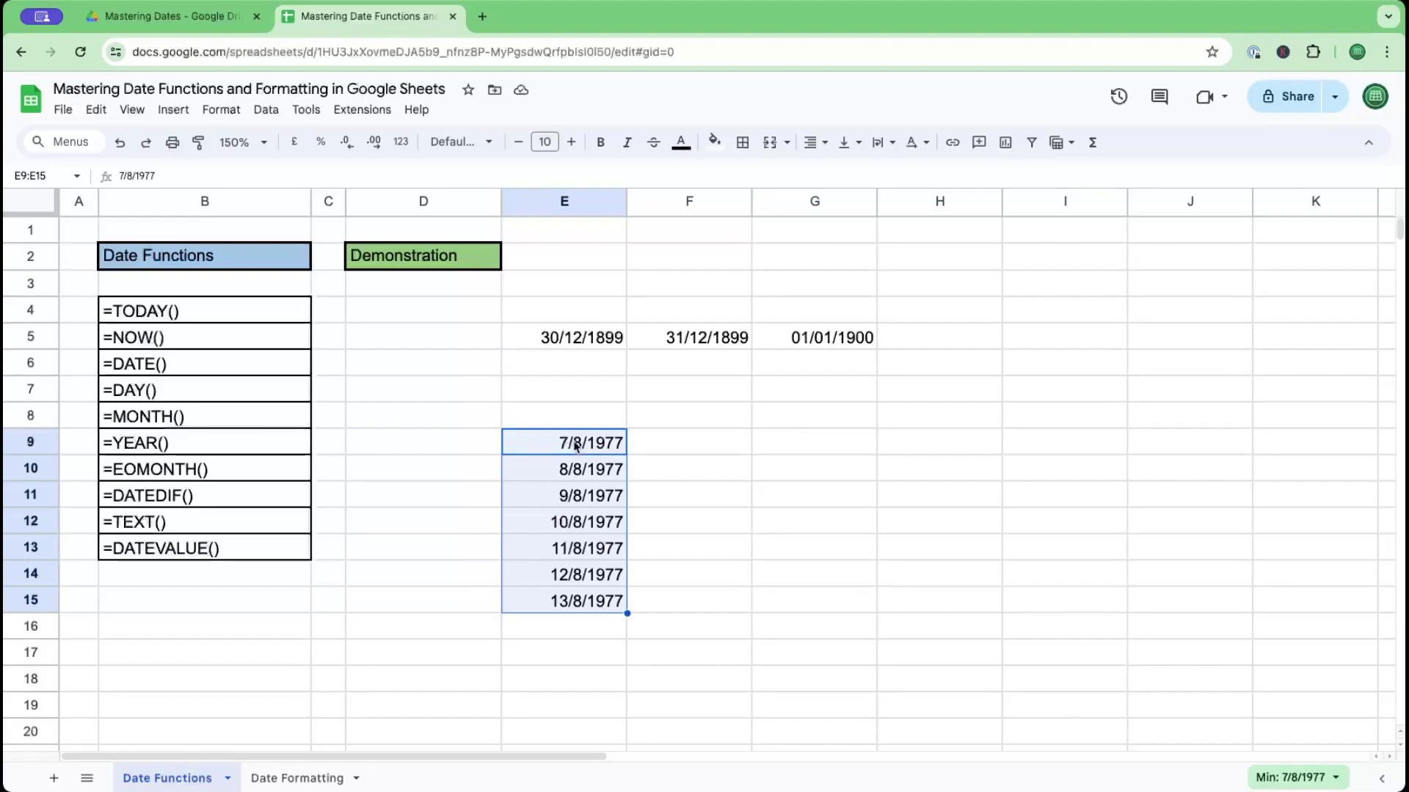
# Step: Set the number format of the date series in E9:E15 to Automatic
pyautogui.click(216, 117)
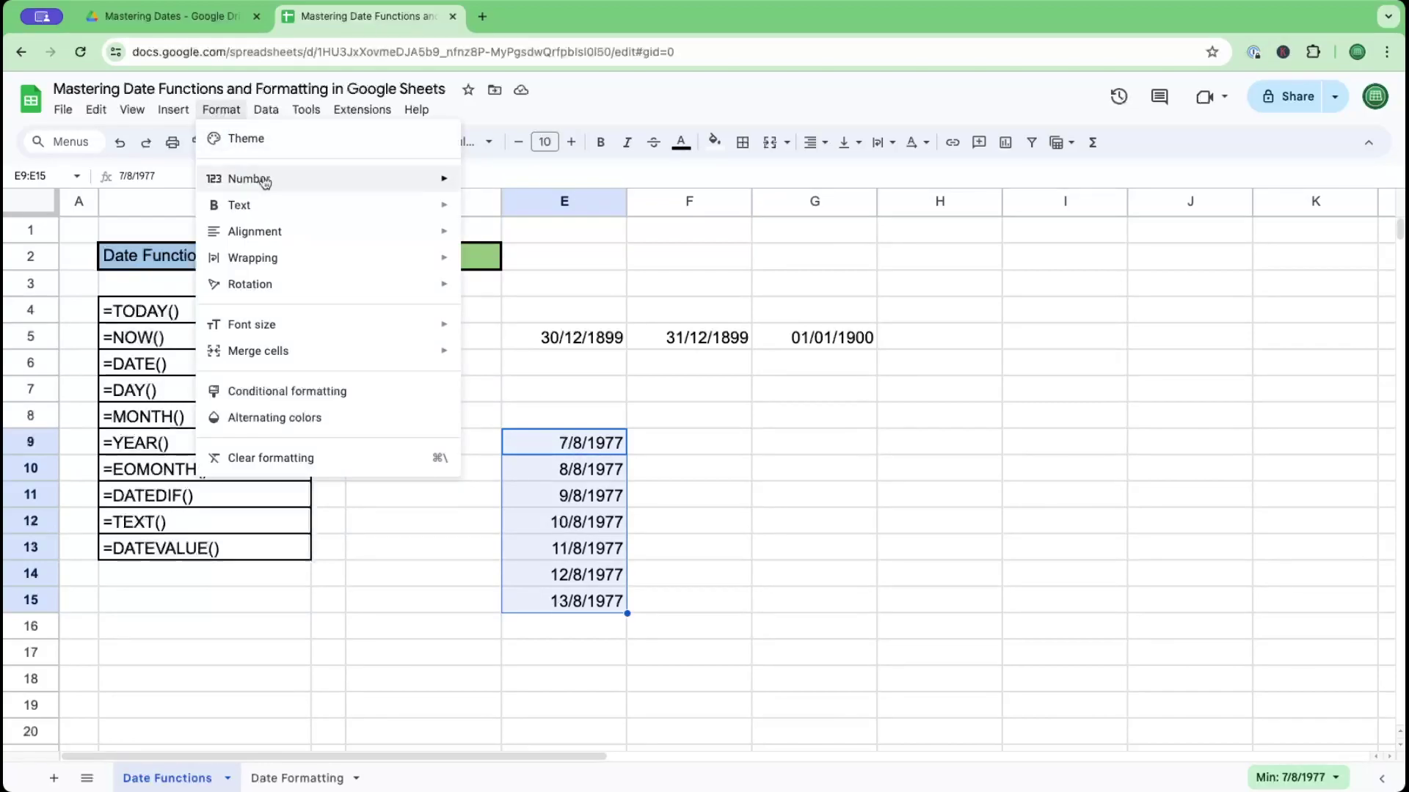
pyautogui.moveTo(246, 178)
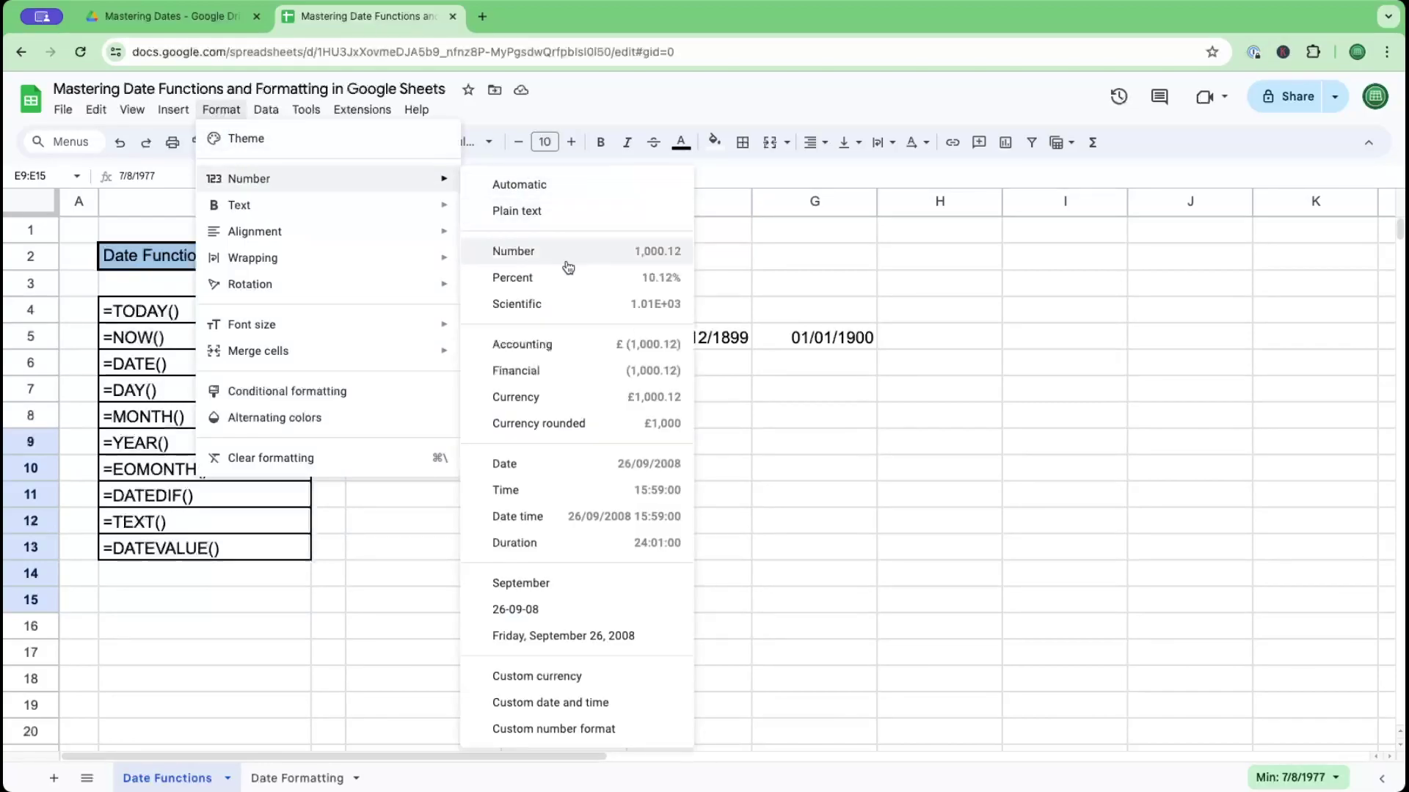
pyautogui.click(531, 189)
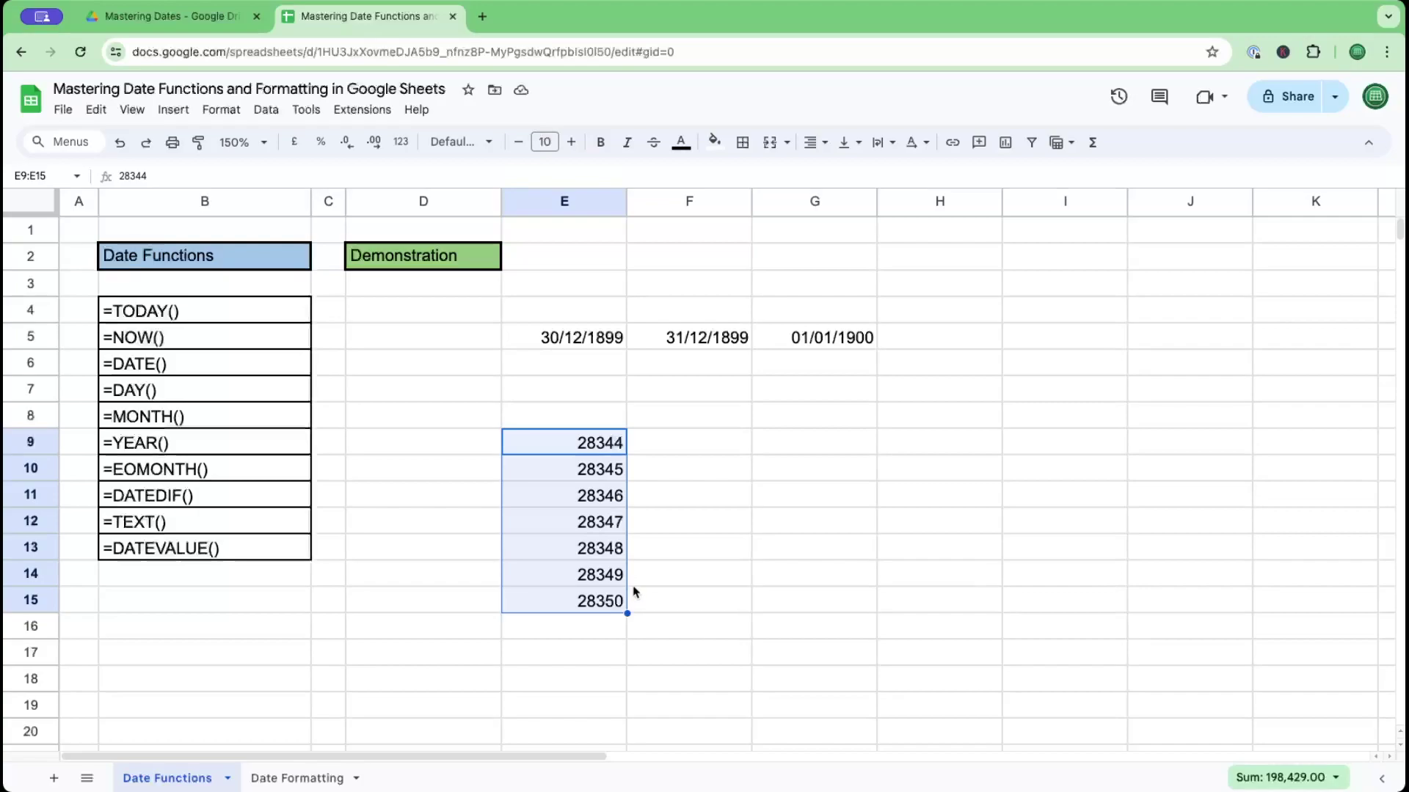
# Step: Clear all the sample values from the range E4:H16
pyautogui.moveTo(541, 312); pyautogui.dragTo(966, 592)
pyautogui.press('Delete')
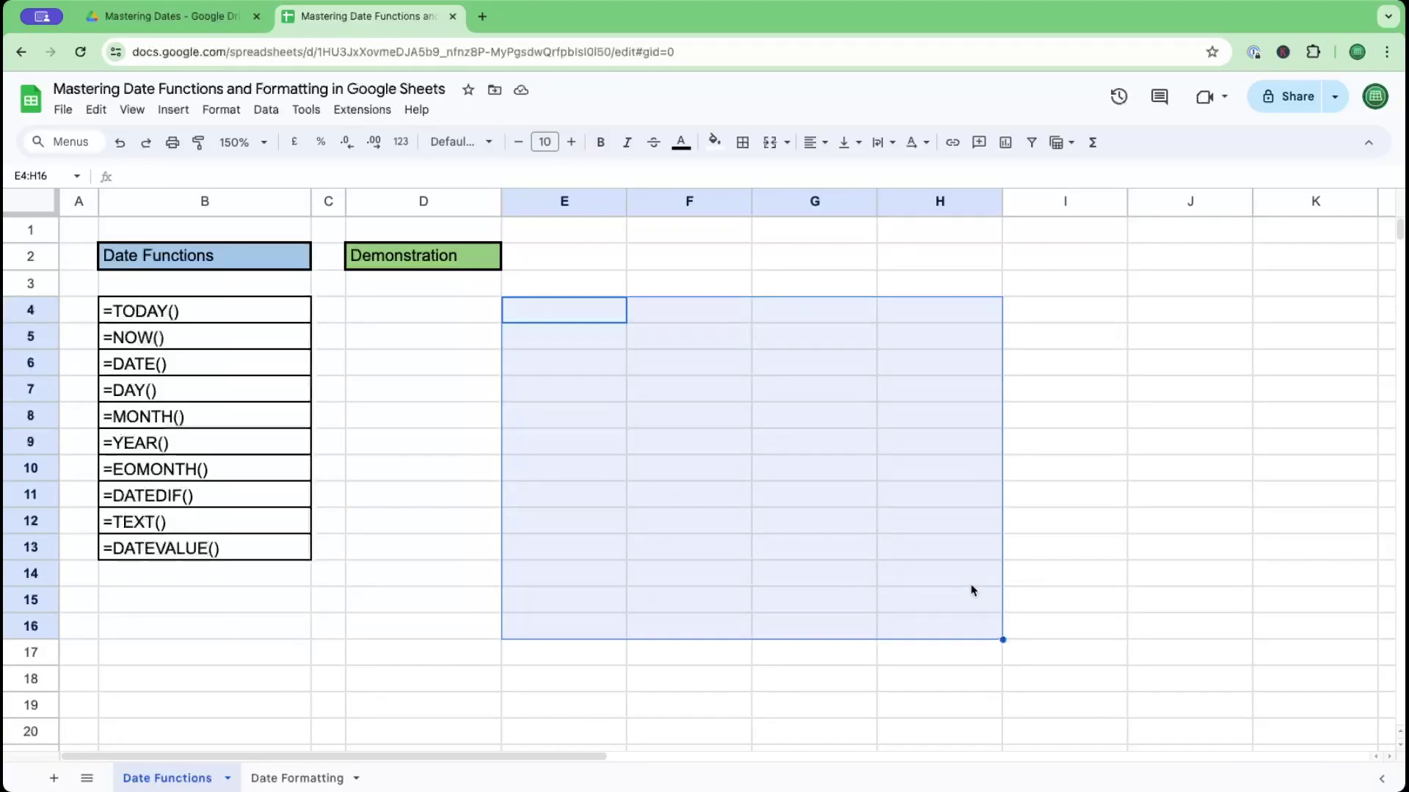
pyautogui.click(596, 411)
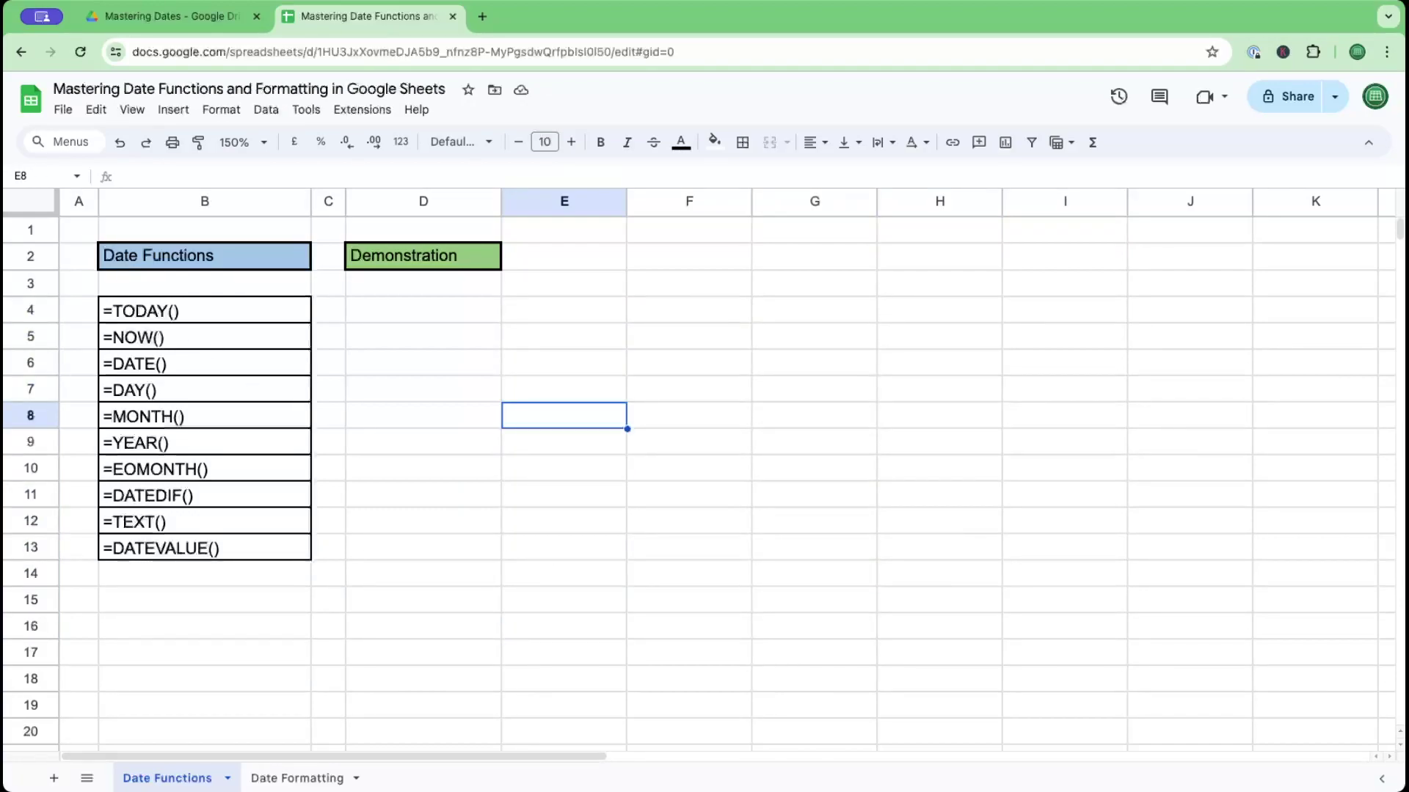
# Step: Enter the formula =TODAY() in cell E5 and clear the cell again
pyautogui.click(578, 345)
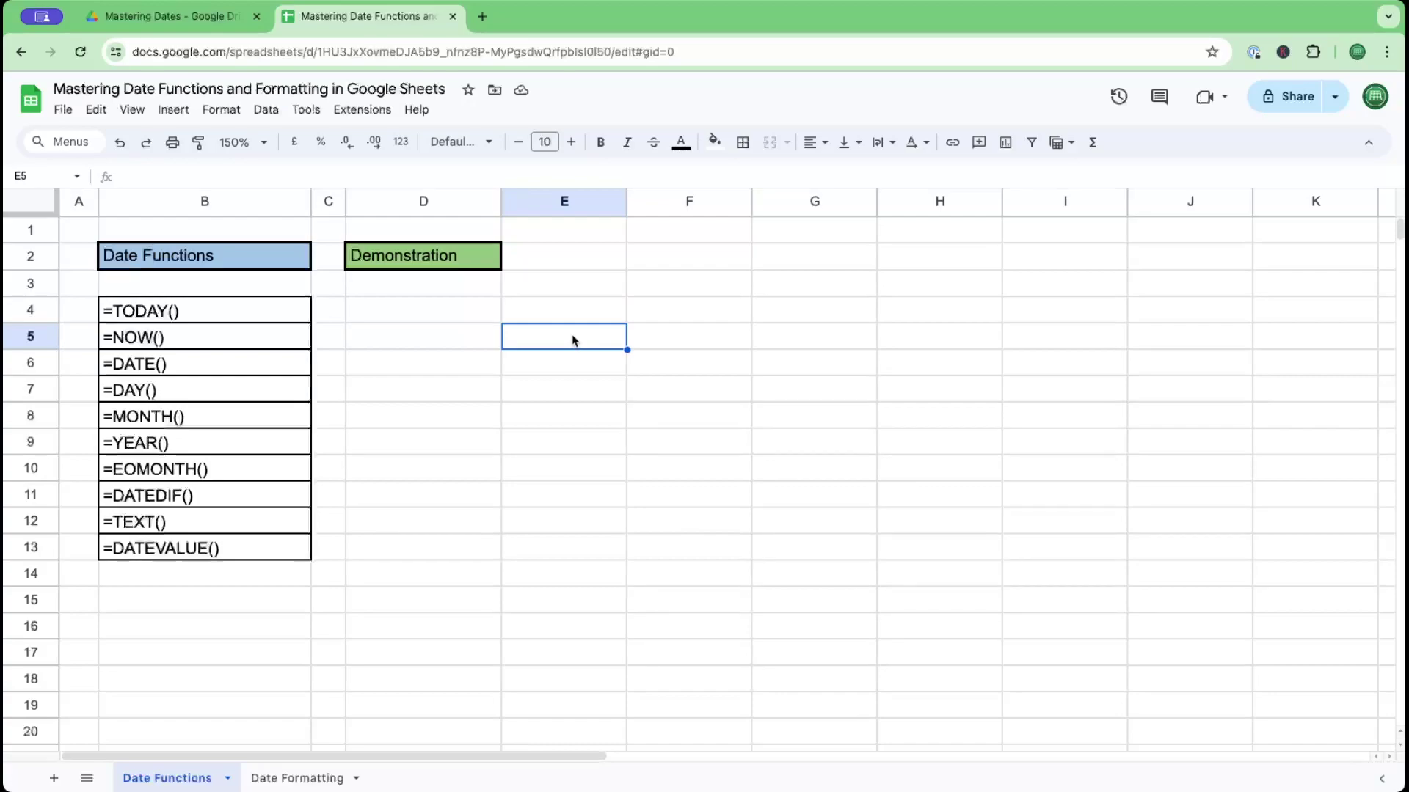
pyautogui.write('=today(')
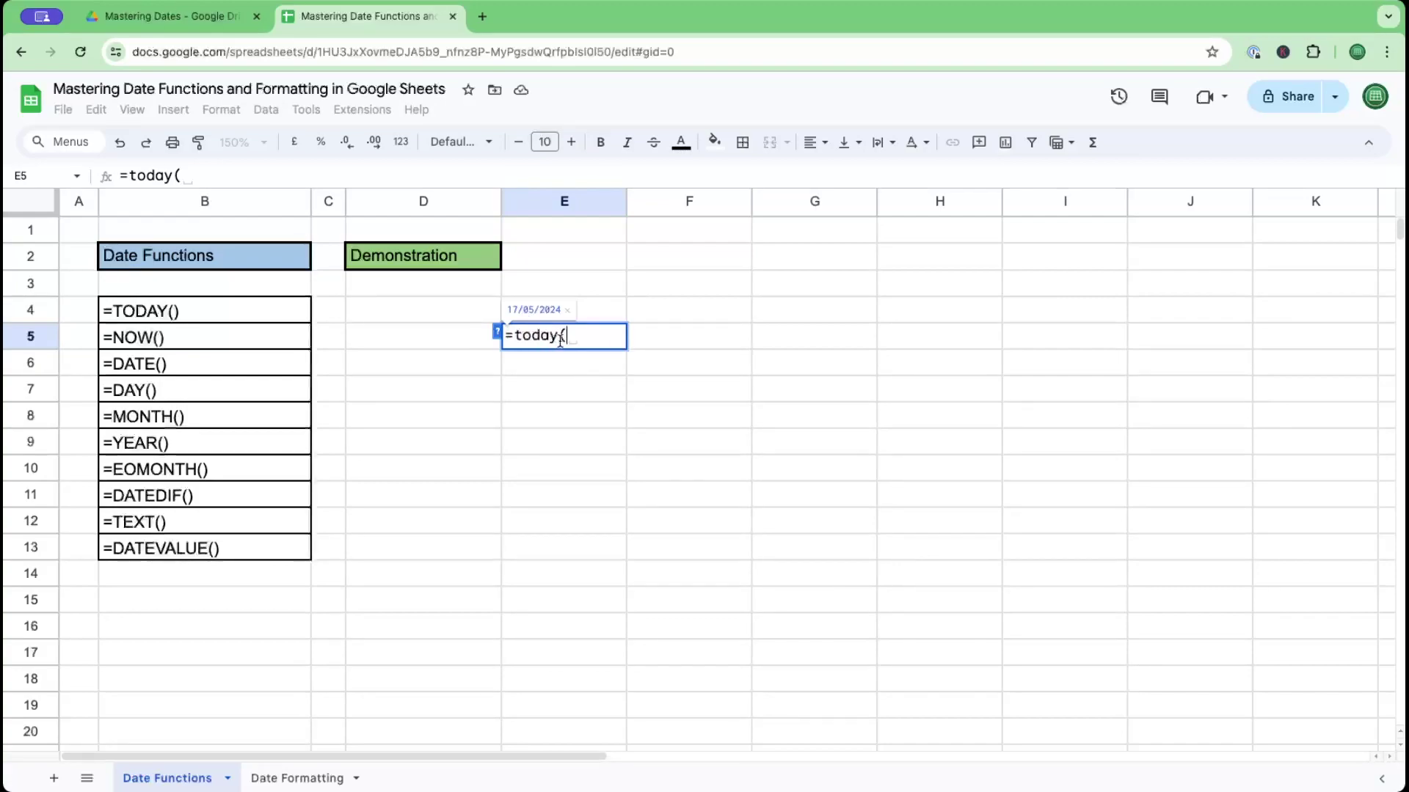
pyautogui.write(')')
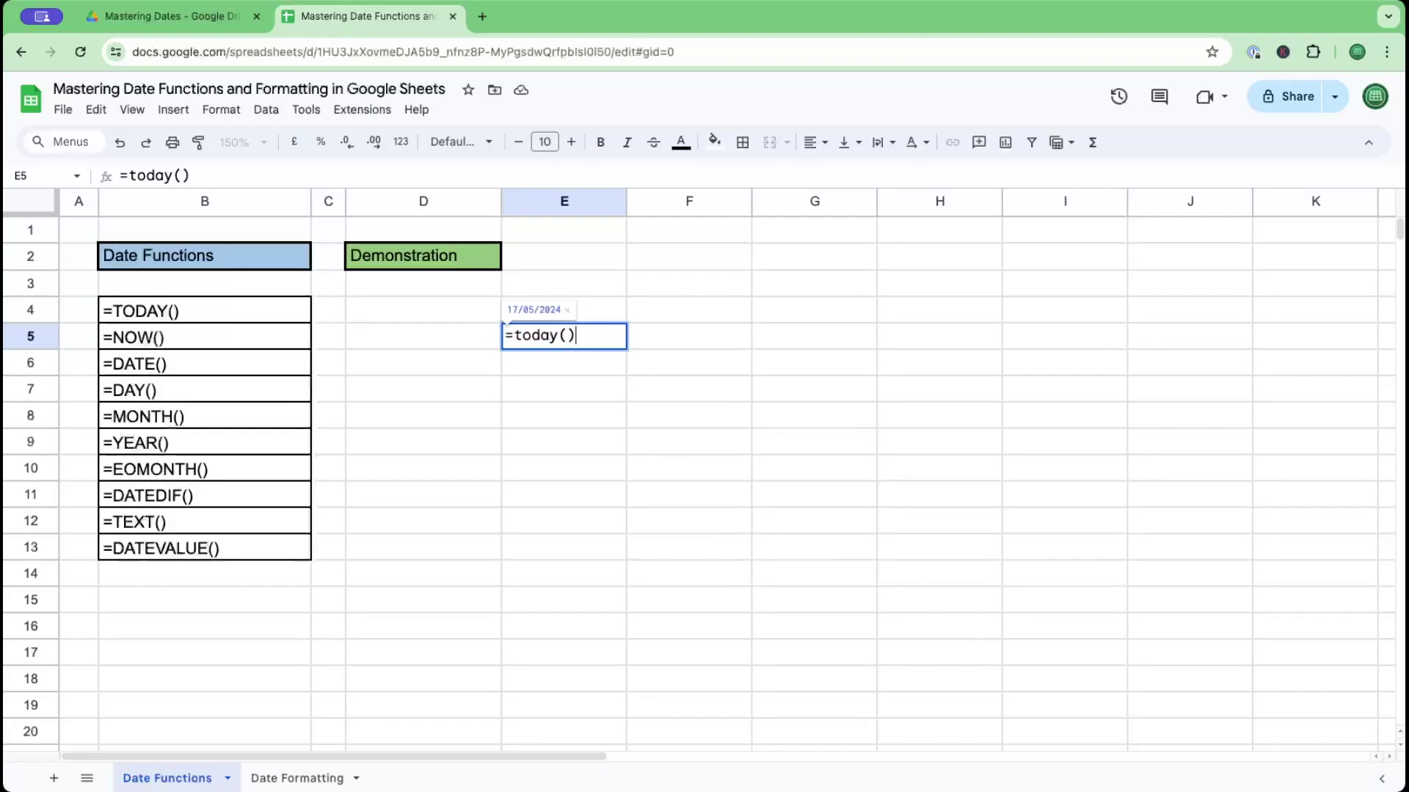
pyautogui.press('Return')
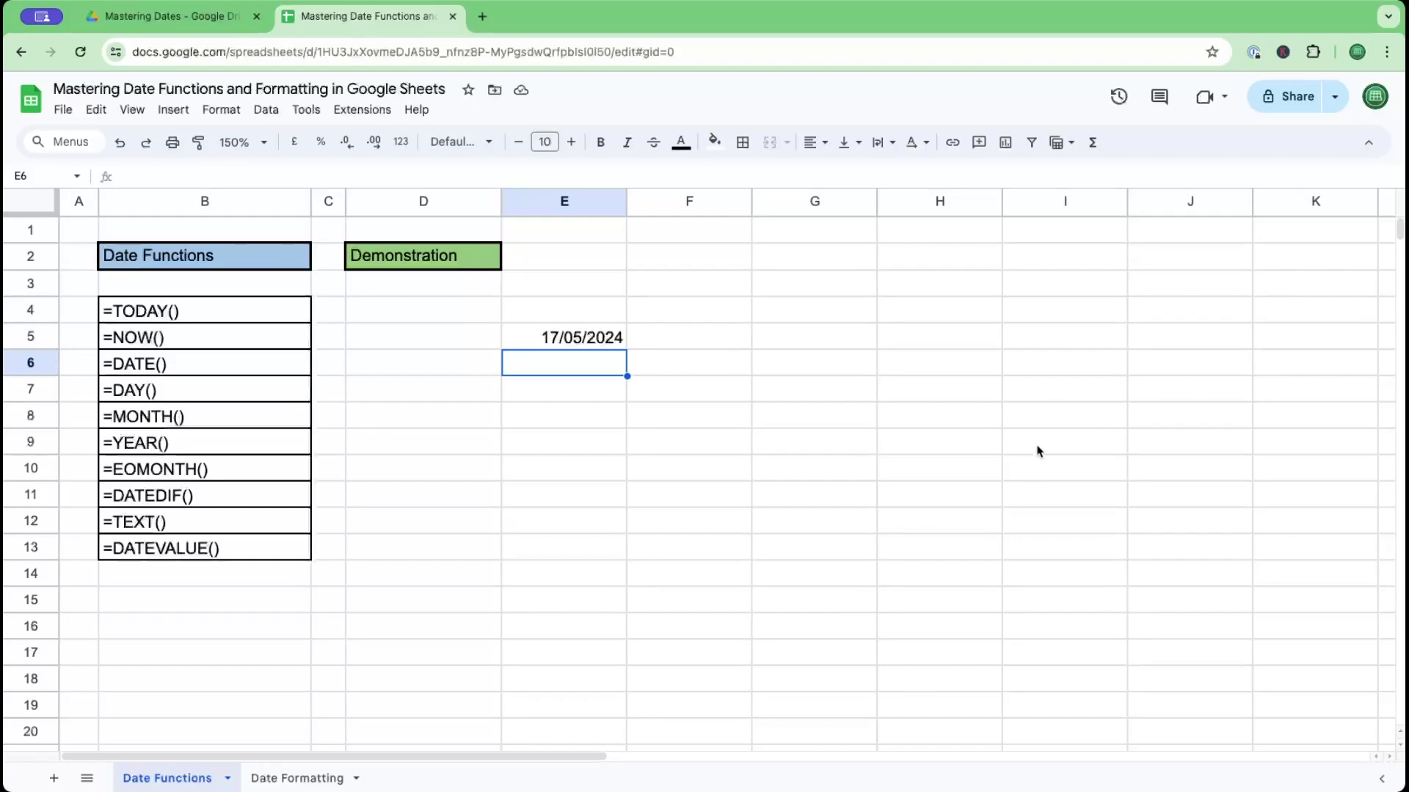
pyautogui.click(559, 344)
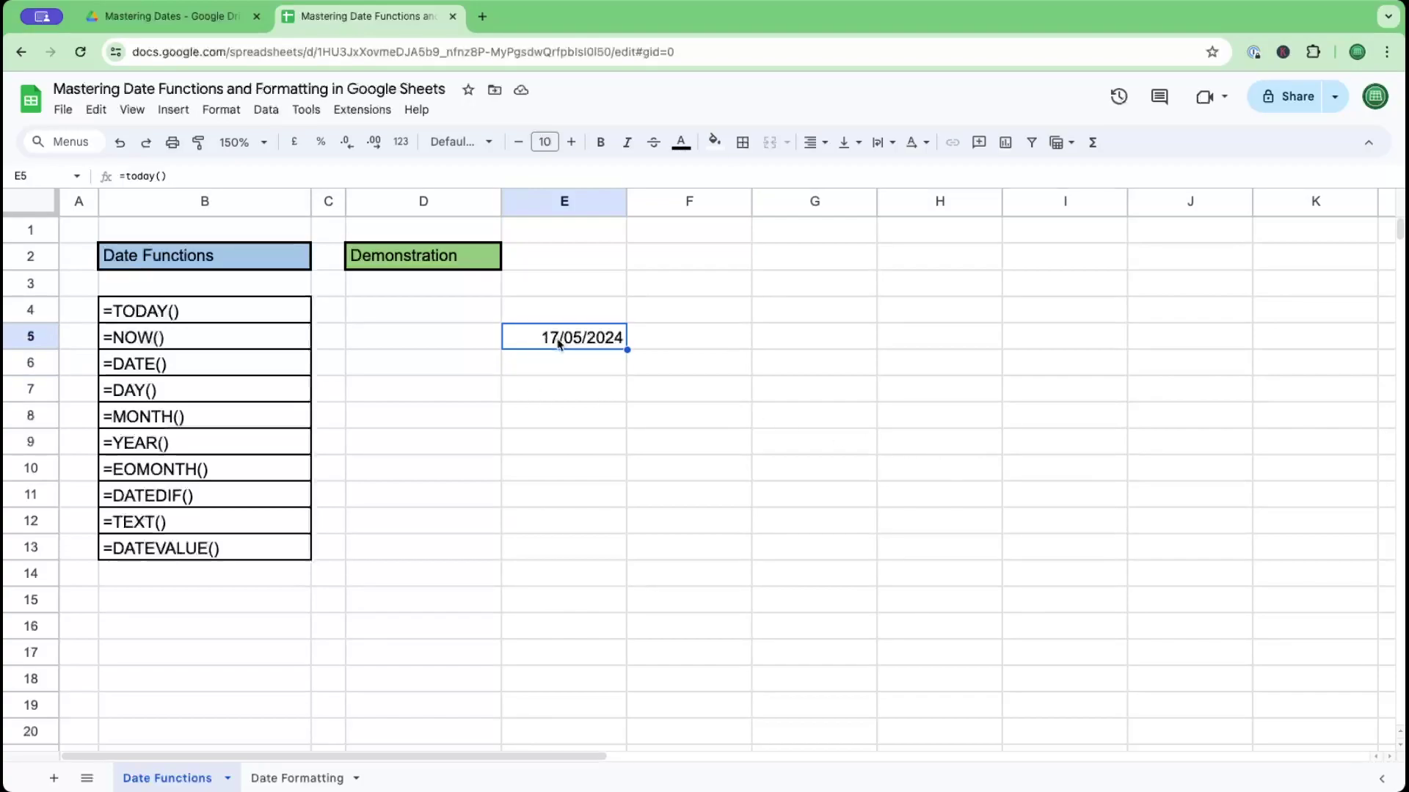
pyautogui.press('Delete')
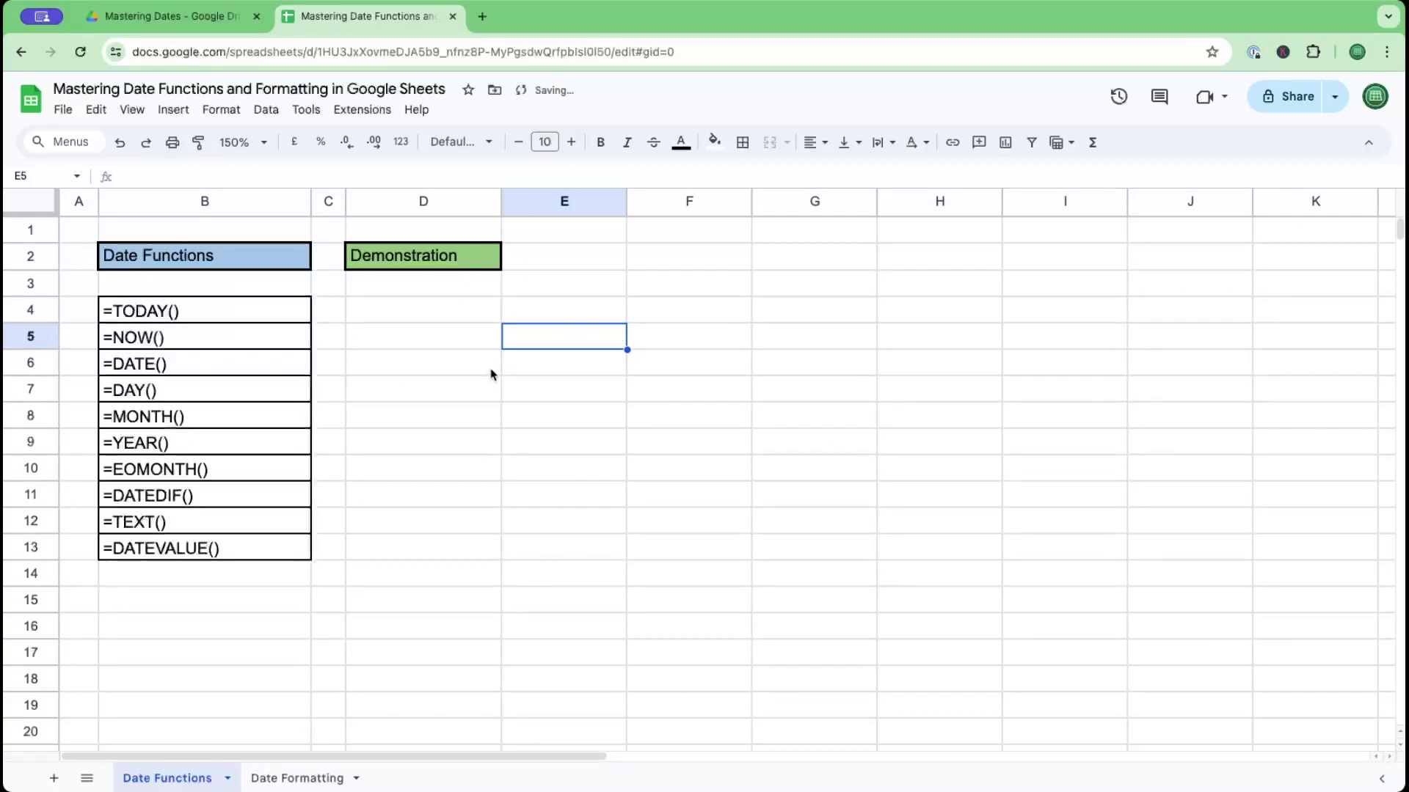
# Step: Enter the formula =NOW() in cell E5
pyautogui.click(515, 364)
pyautogui.click(515, 343)
pyautogui.write('=')
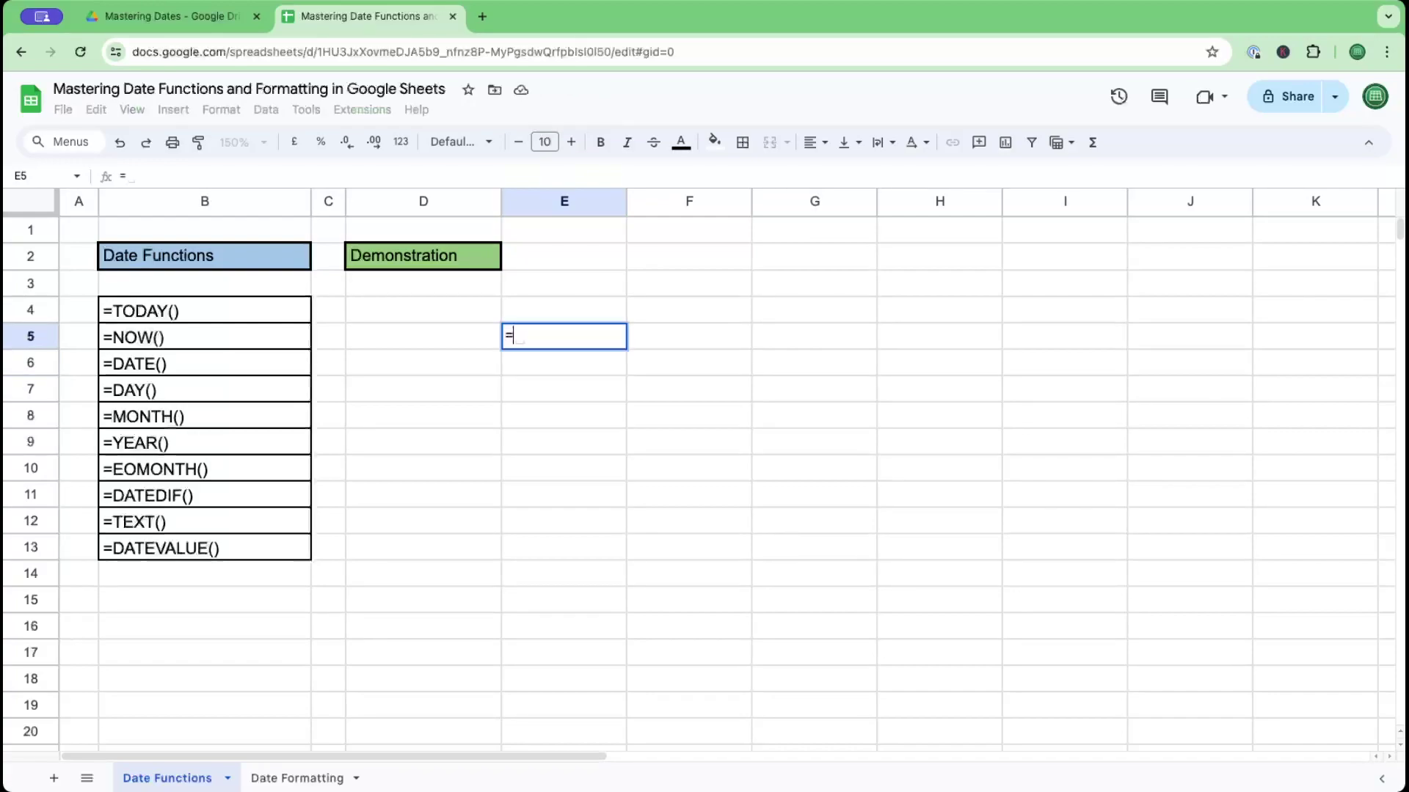
pyautogui.write('now()')
pyautogui.press('Return')
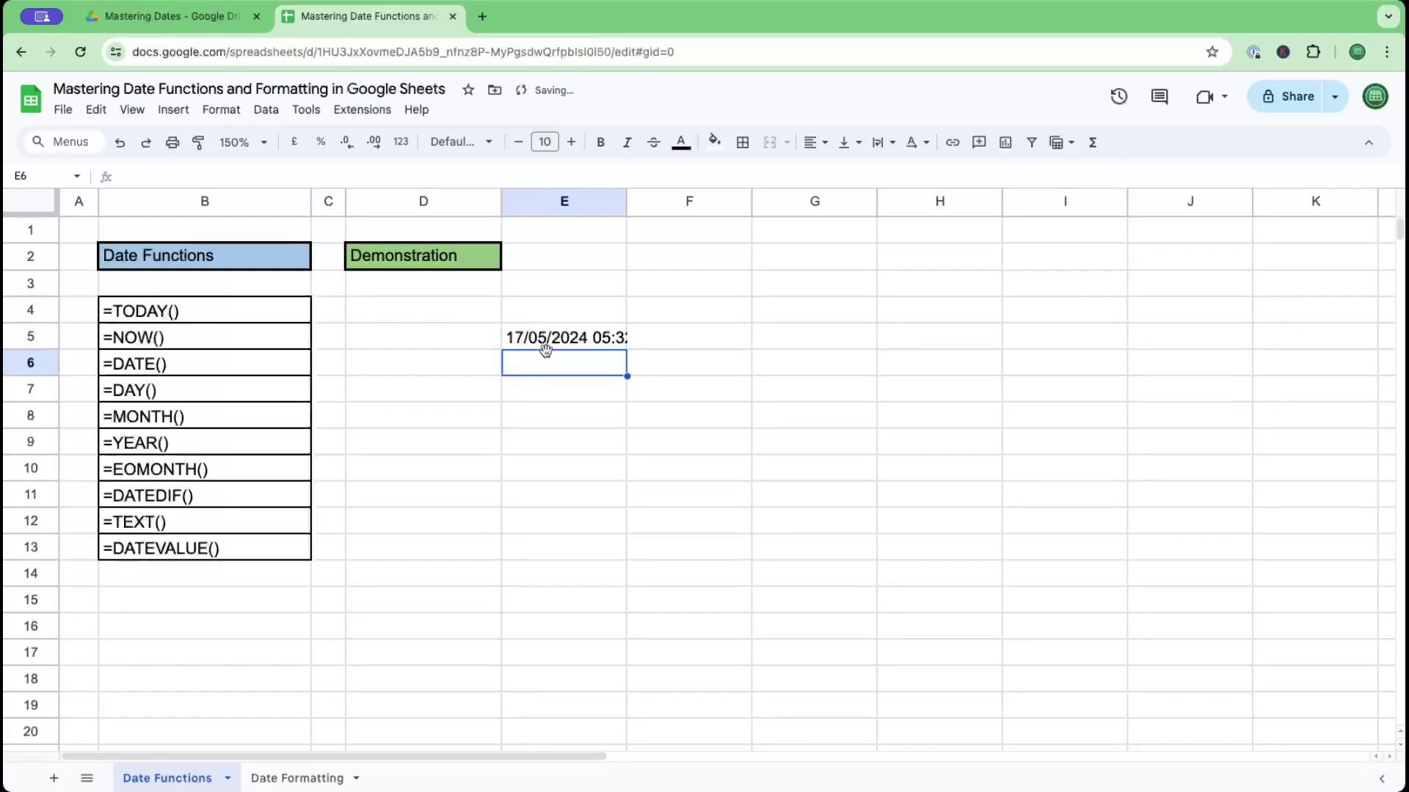
# Step: Widen column E so that the full date and time in E5 fit
pyautogui.moveTo(626, 201); pyautogui.dragTo(718, 205)
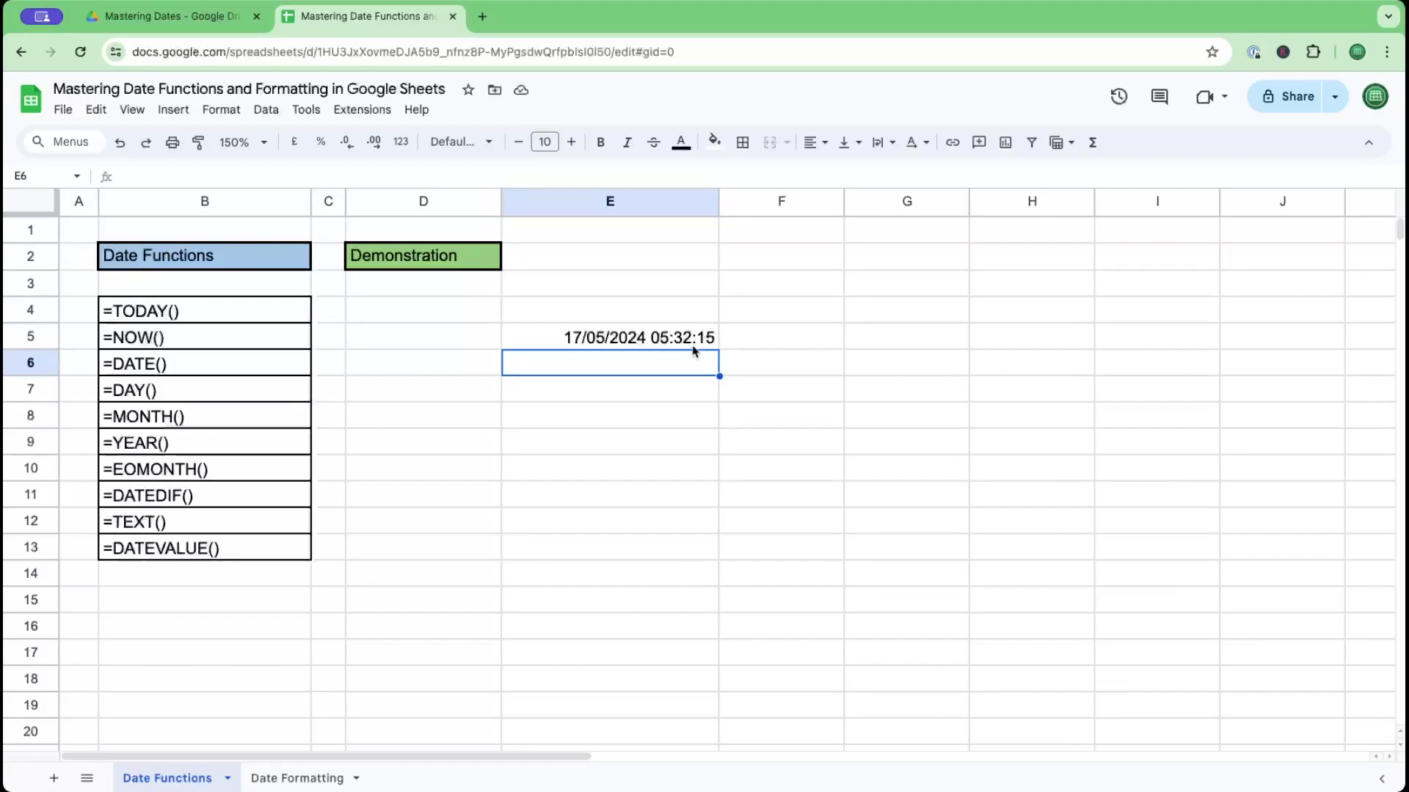
pyautogui.scroll(-2, 706, 368)
pyautogui.scroll(2, 708, 369)
# Step: Clear the NOW formula from cell E5
pyautogui.click(669, 335)
pyautogui.press('Delete')
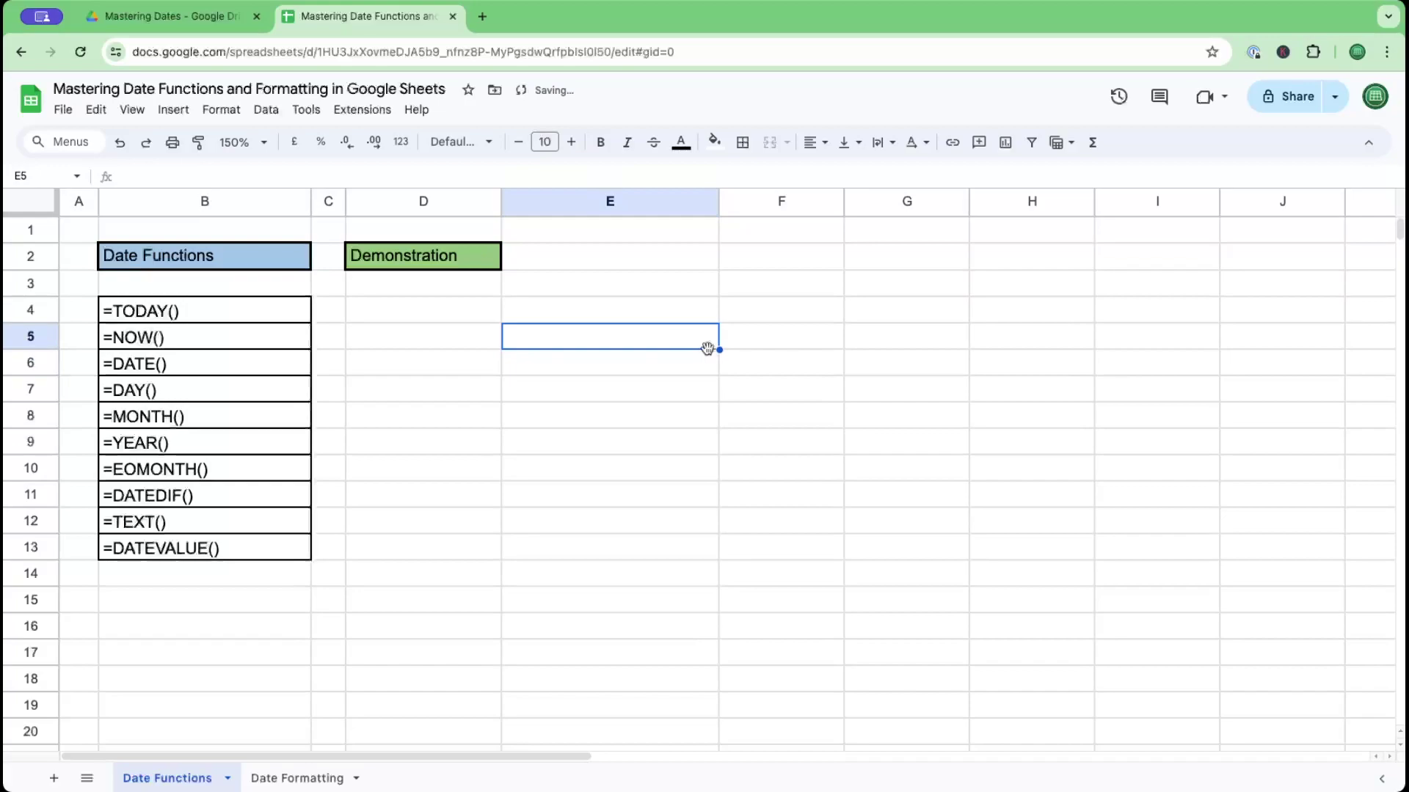
pyautogui.press('Right')
pyautogui.press('Down')
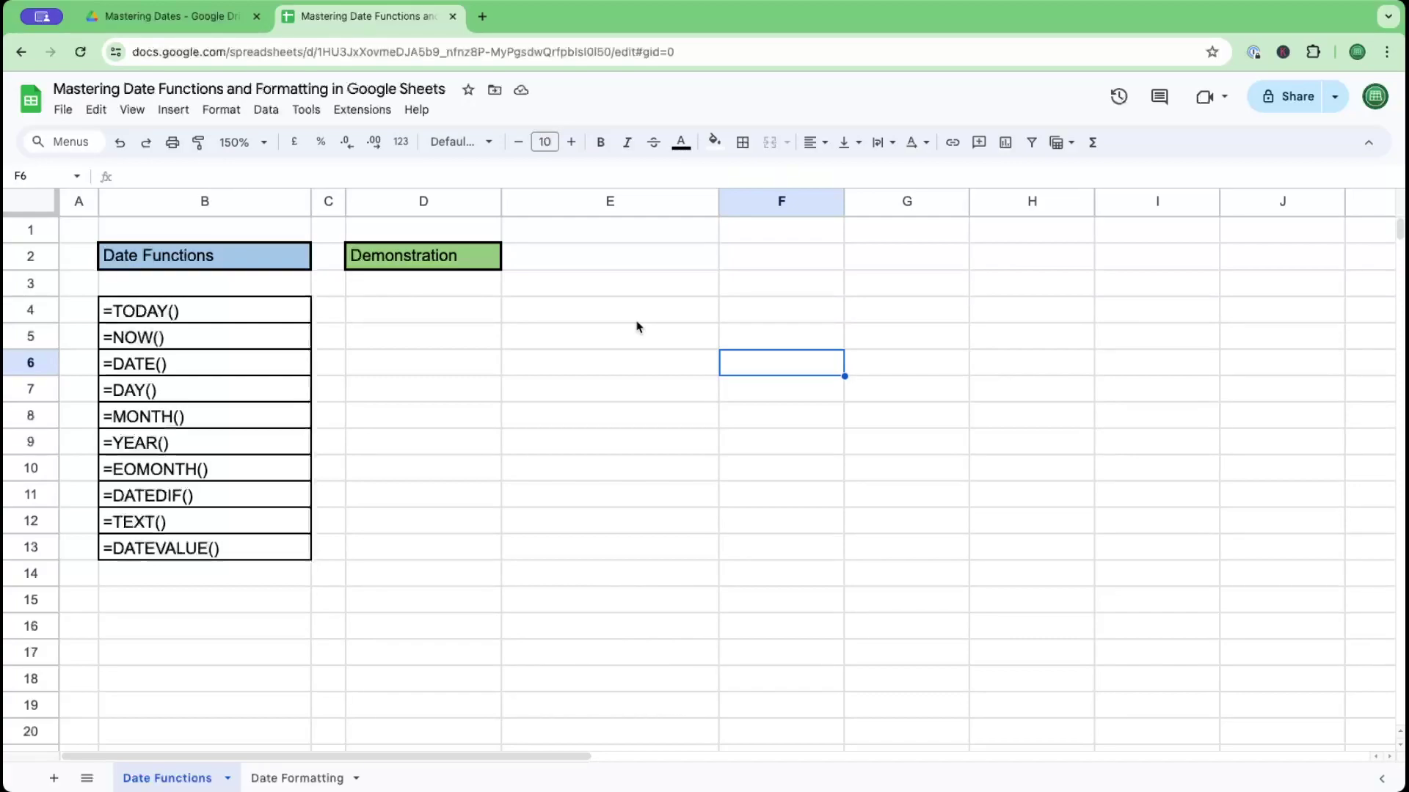
# Step: Enter the month 12 in F3, the day 26 in G3 and the year 2000 in H3
pyautogui.click(790, 292)
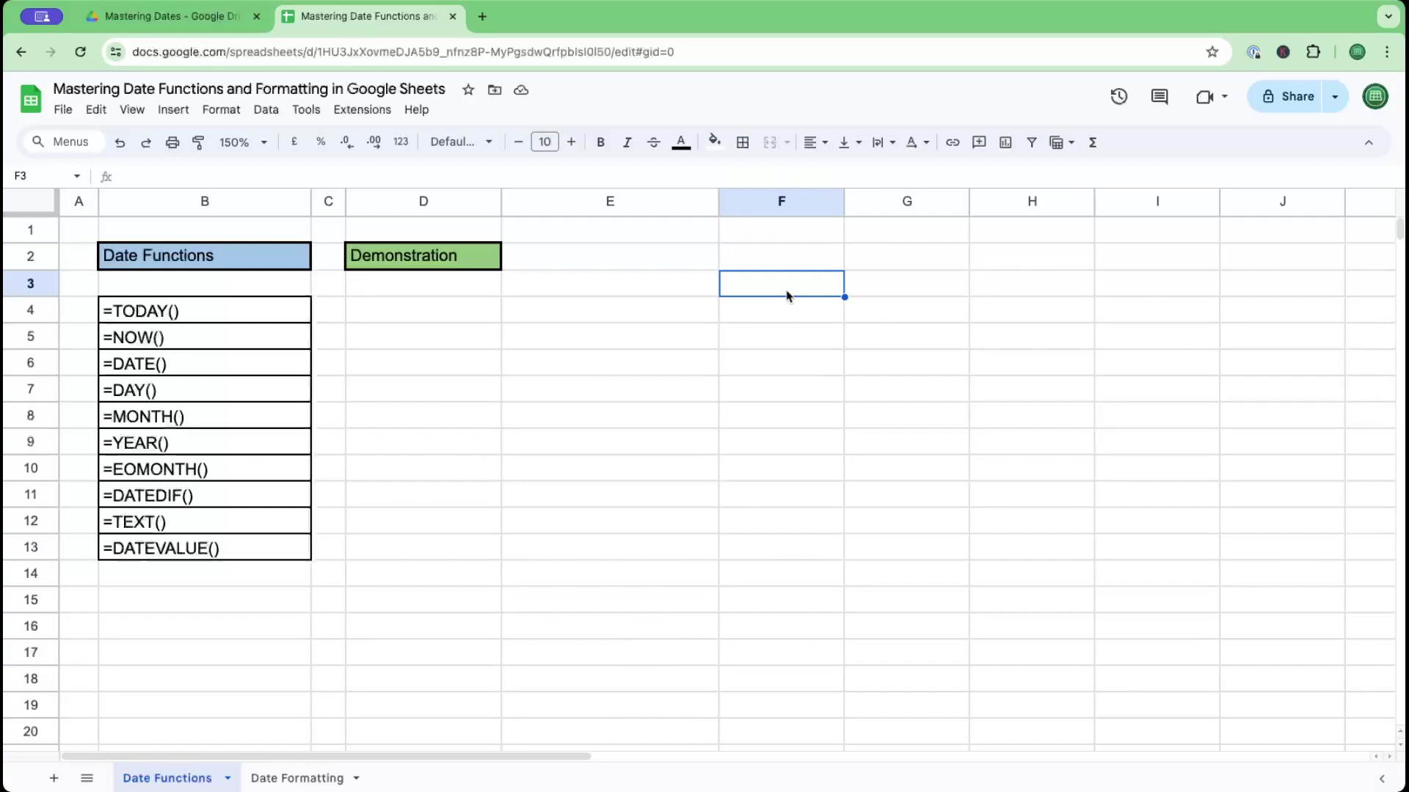
pyautogui.write('12')
pyautogui.click(869, 297)
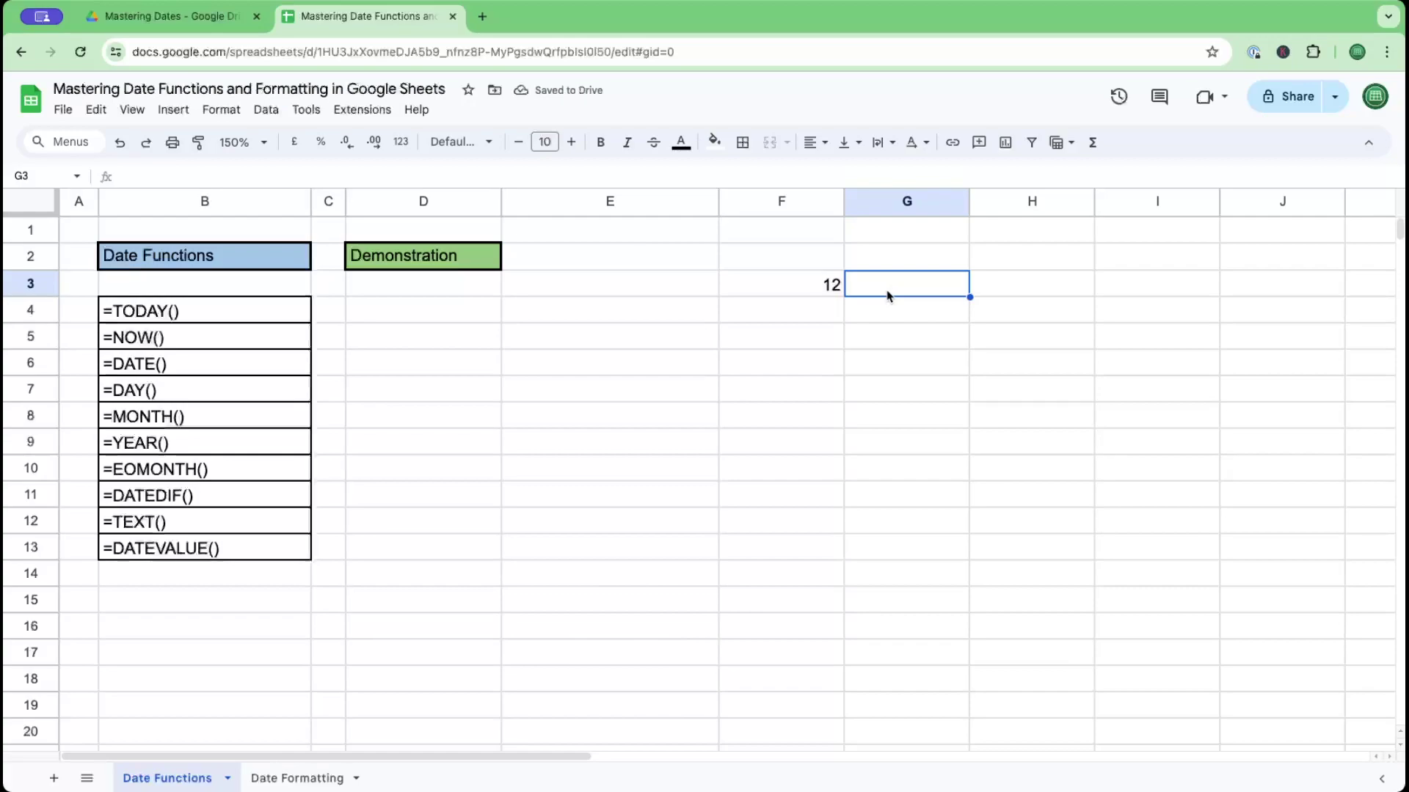
pyautogui.write('26')
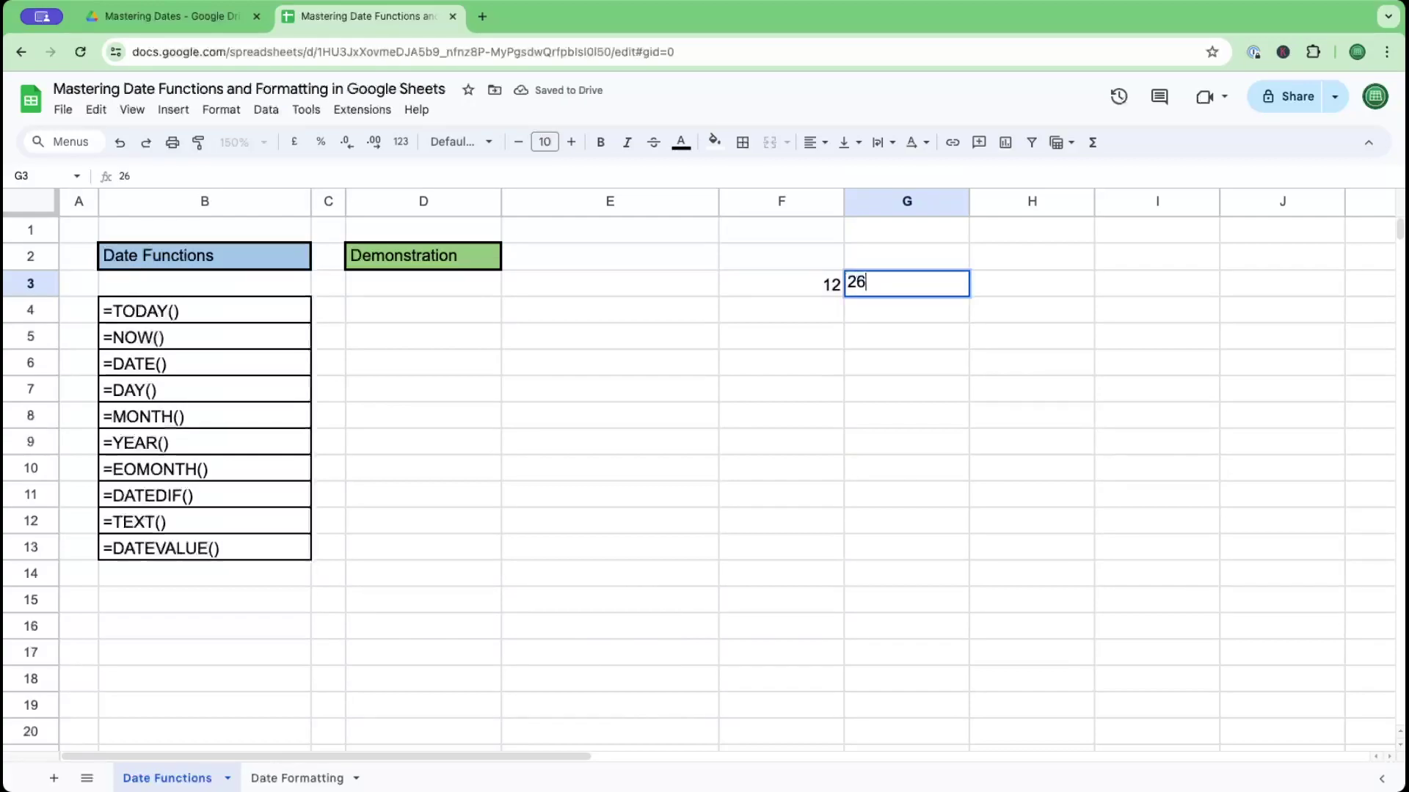
pyautogui.press('Tab')
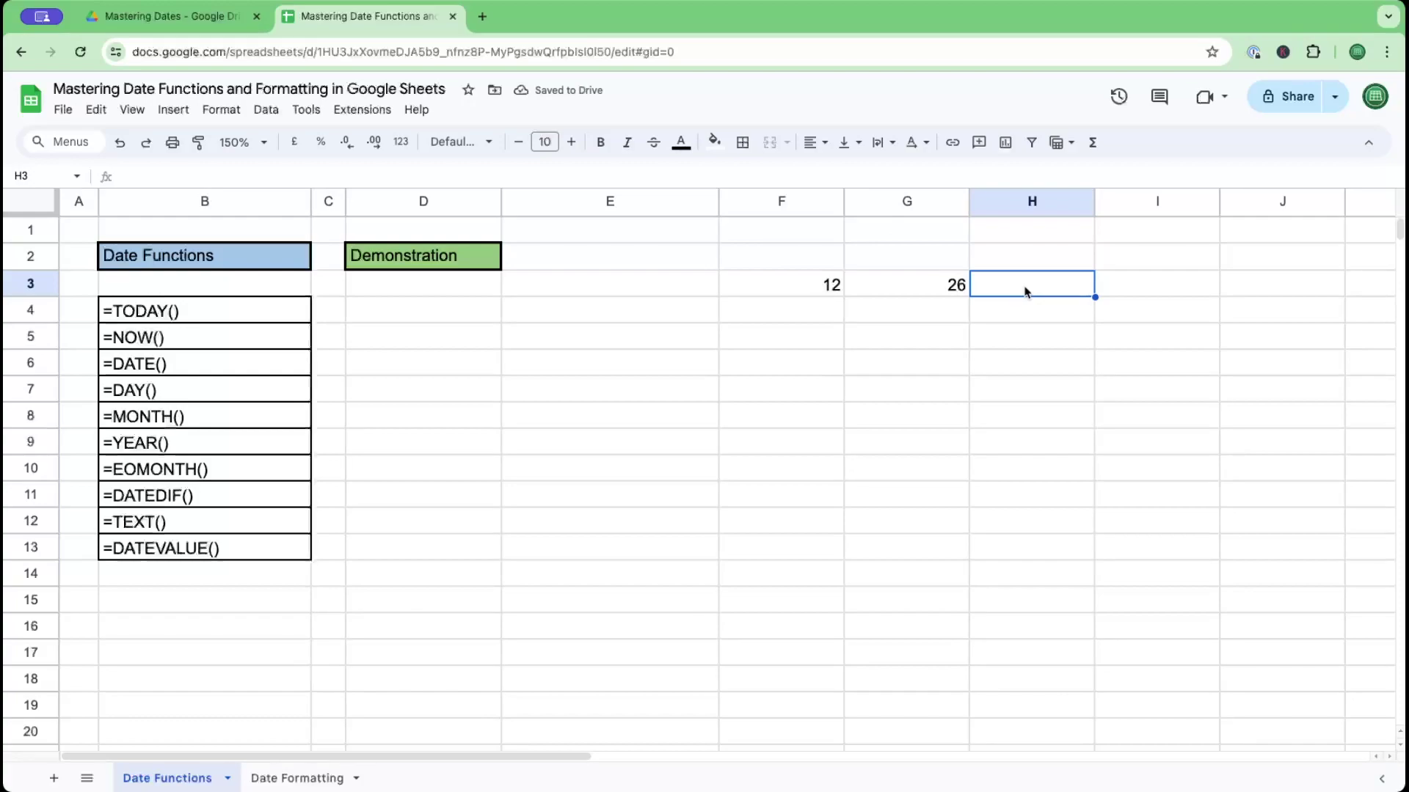
pyautogui.write('2000')
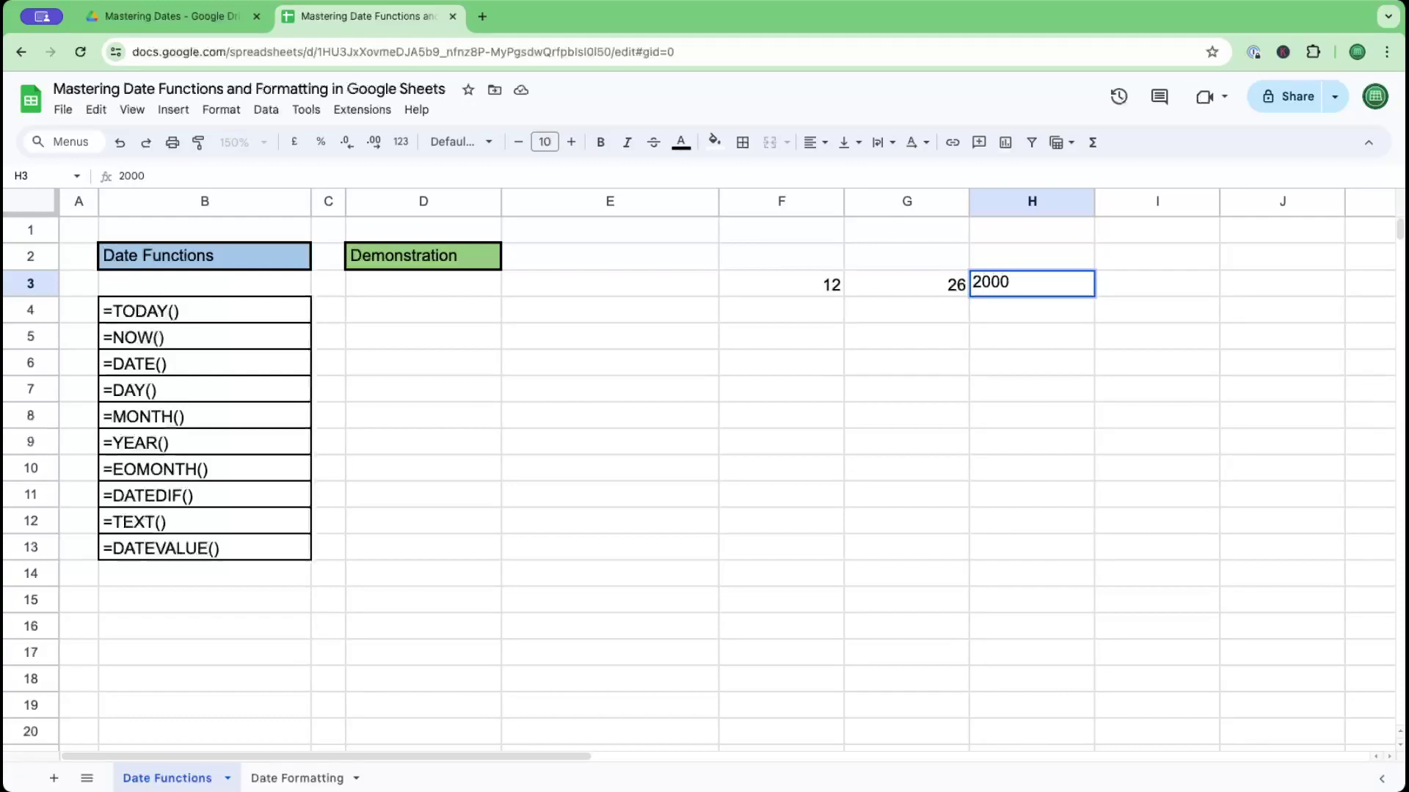
pyautogui.click(1025, 360)
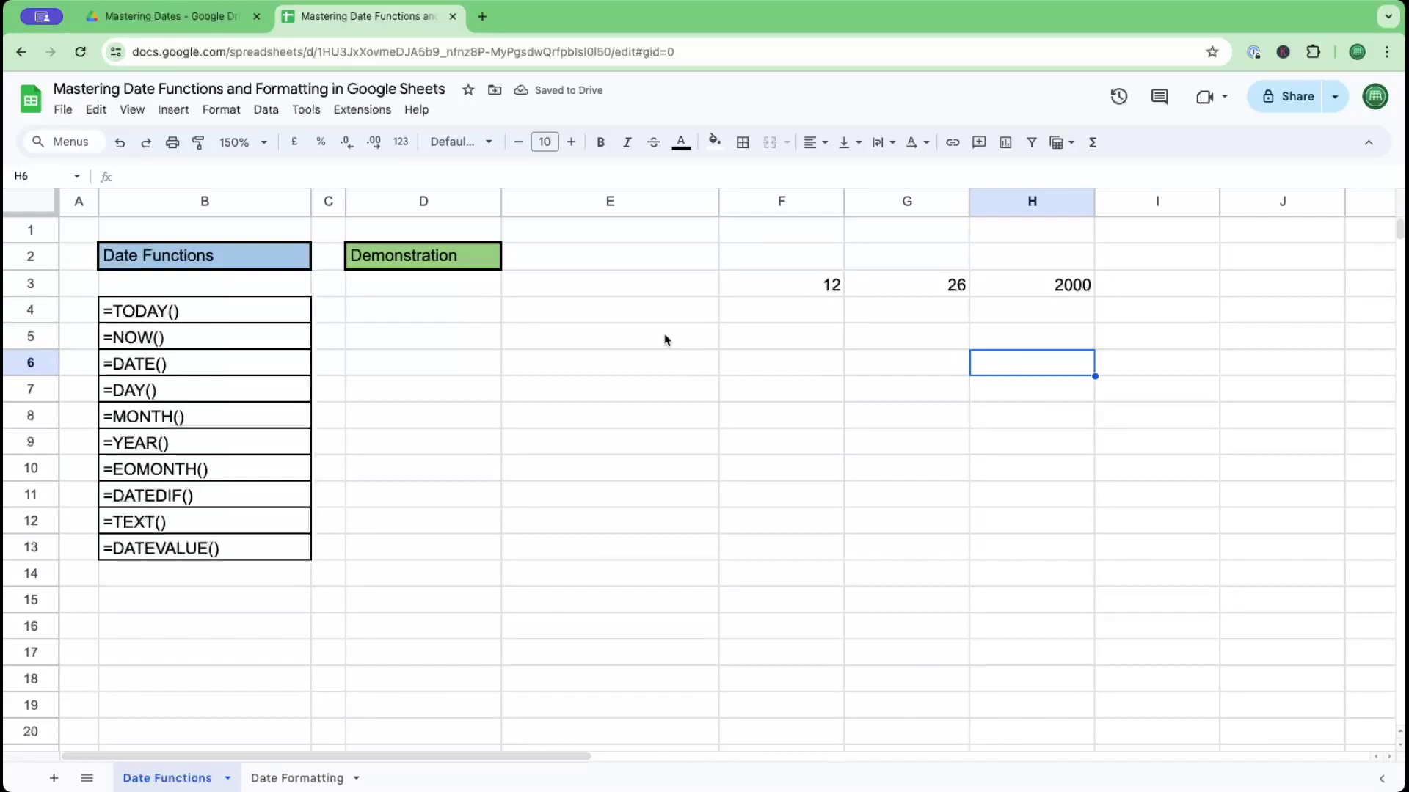
# Step: Build a date in E6 from the year, month and day cells with =DATE(H3,F3,G3)
pyautogui.click(635, 368)
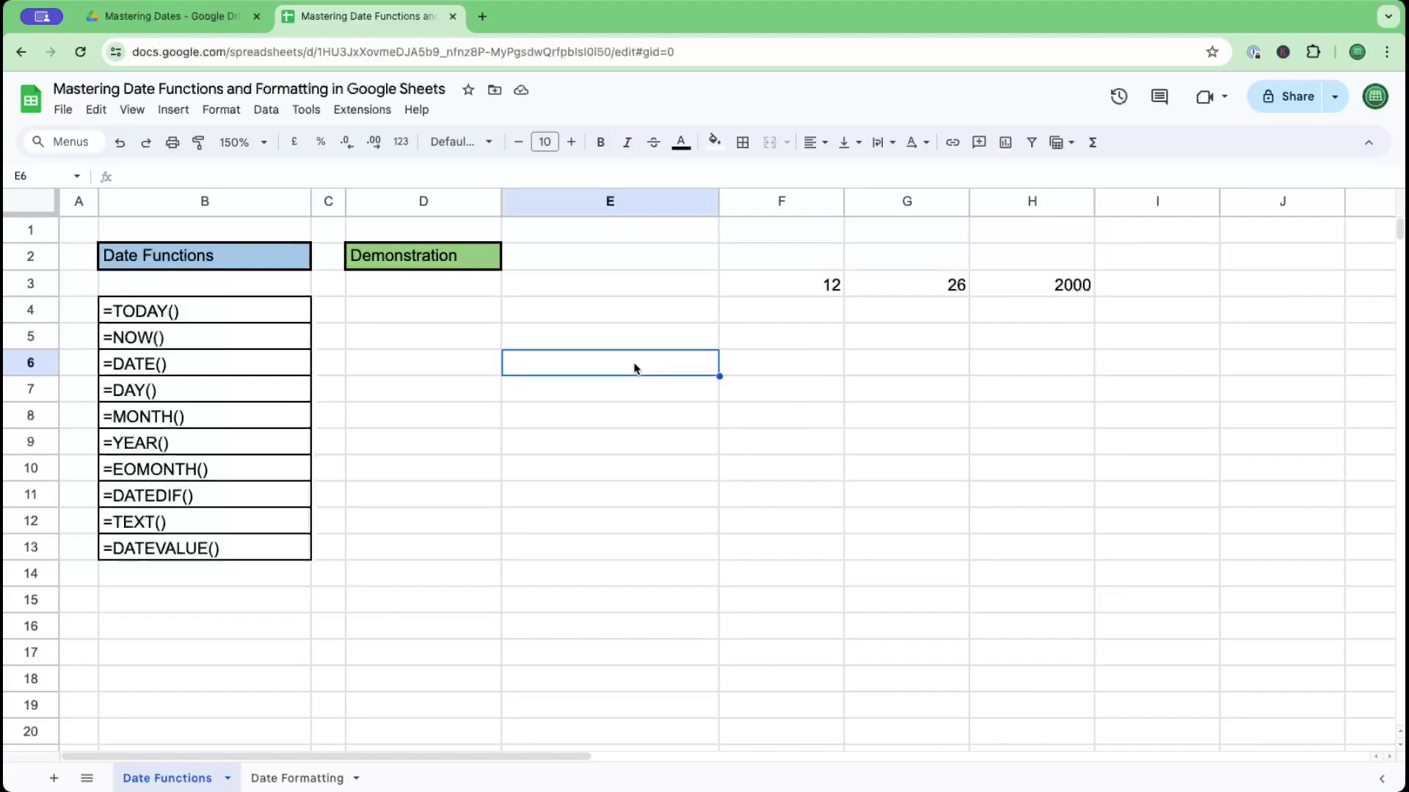
pyautogui.write('=date(')
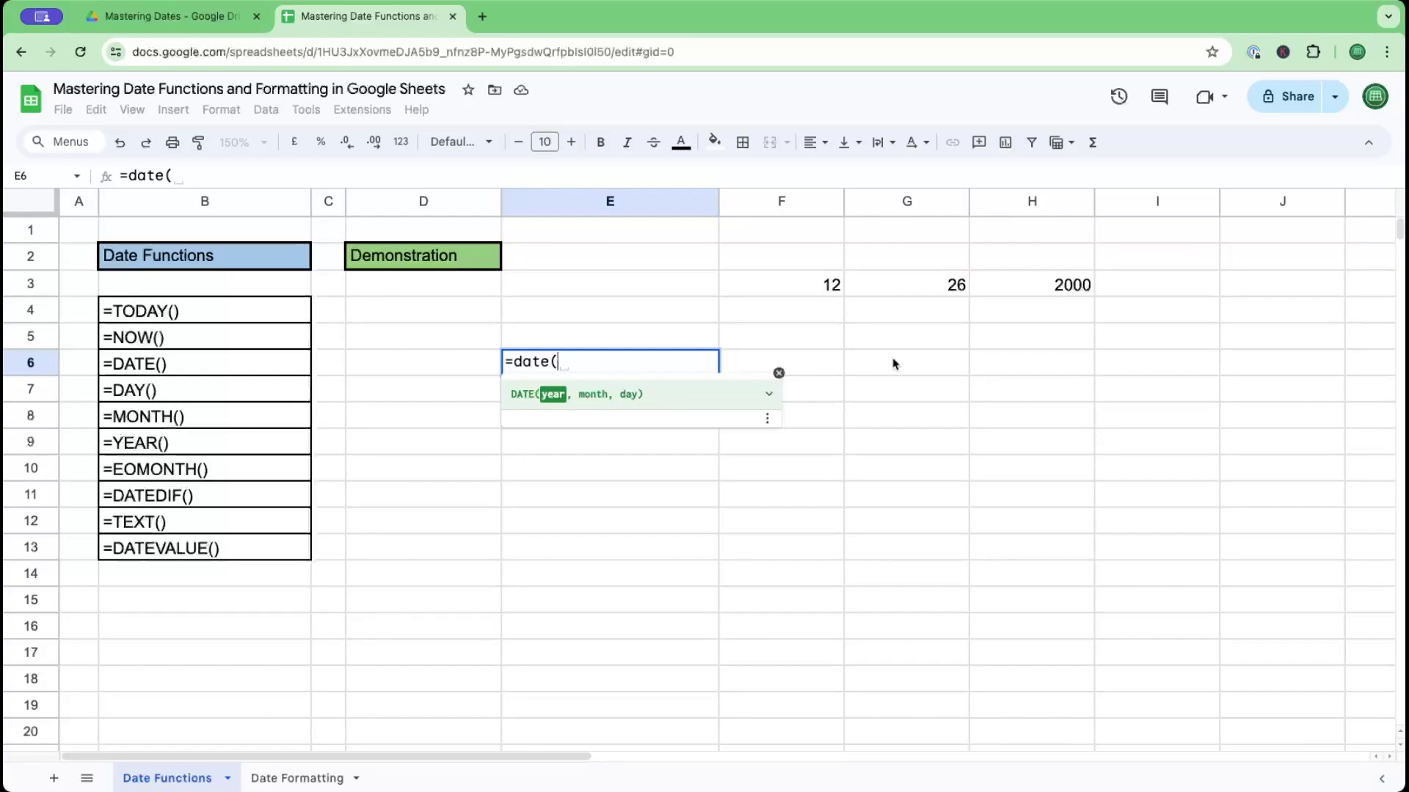
pyautogui.click(1034, 289)
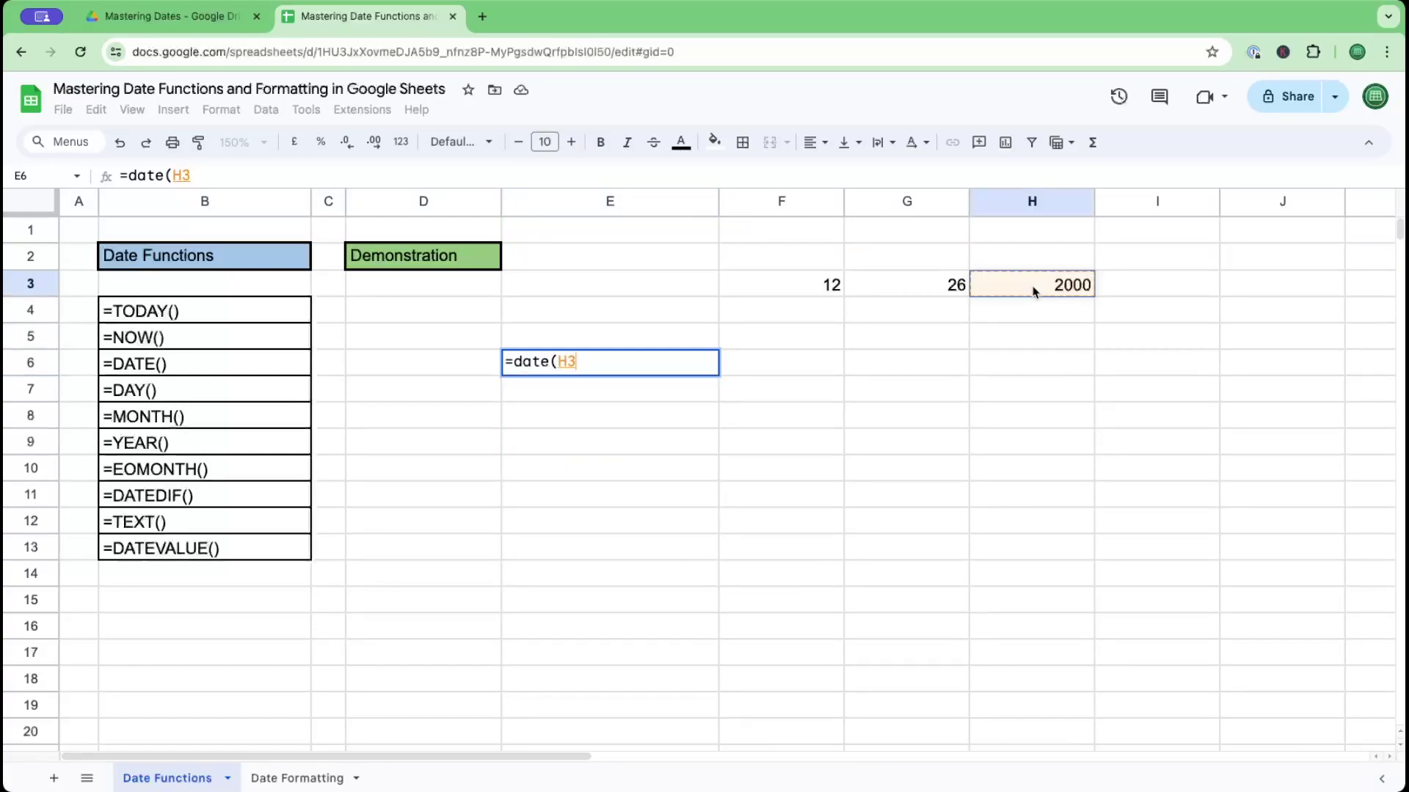
pyautogui.write(',')
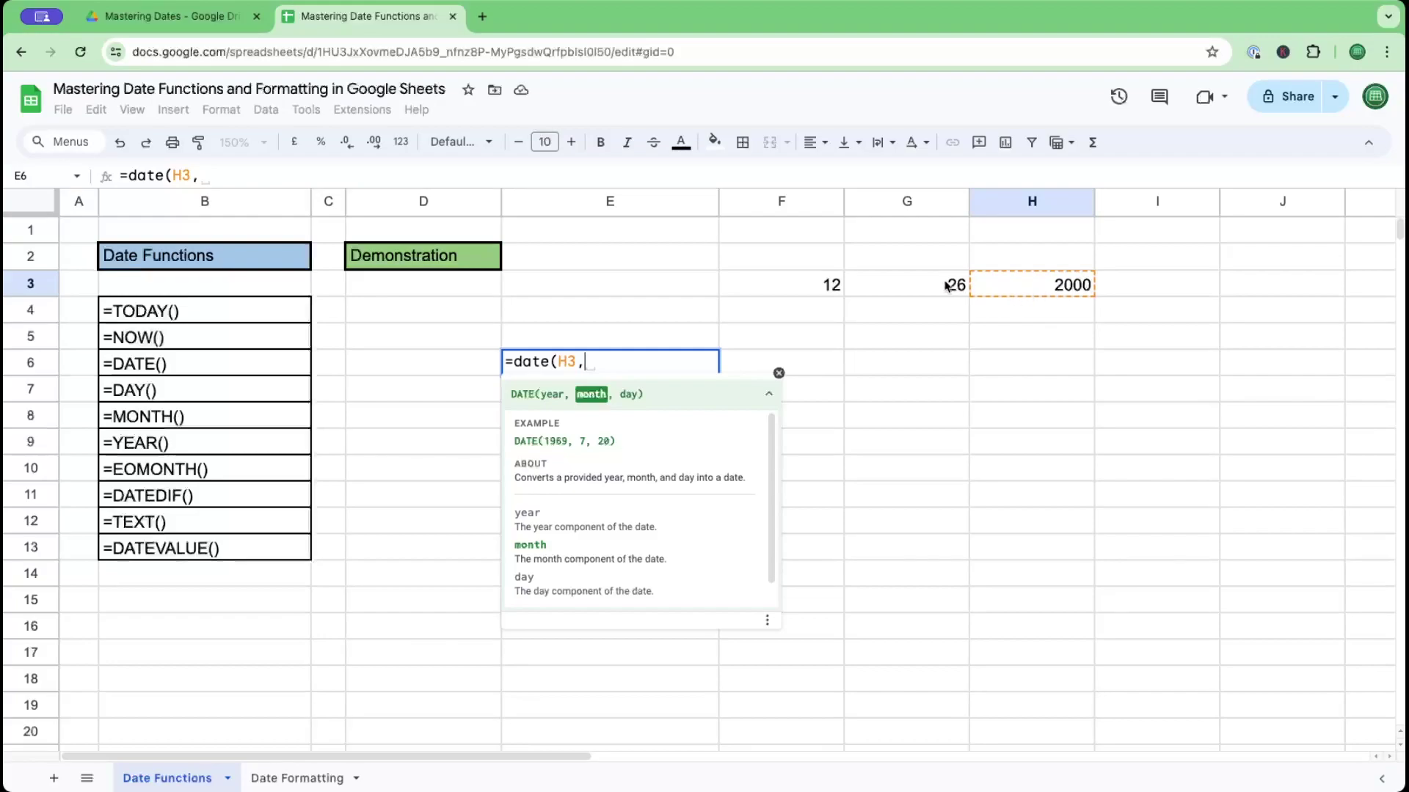
pyautogui.click(821, 288)
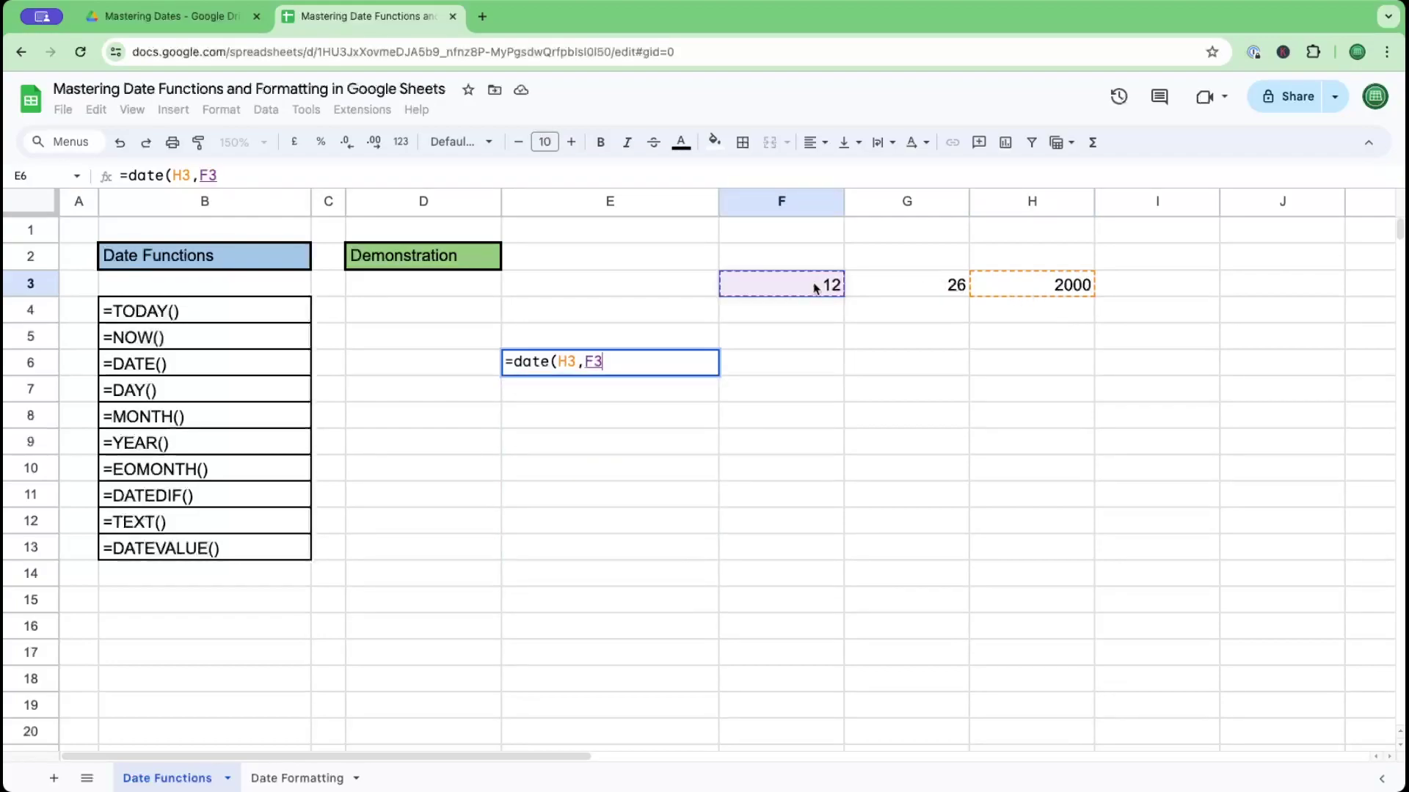
pyautogui.write(',')
pyautogui.click(925, 292)
pyautogui.write(')')
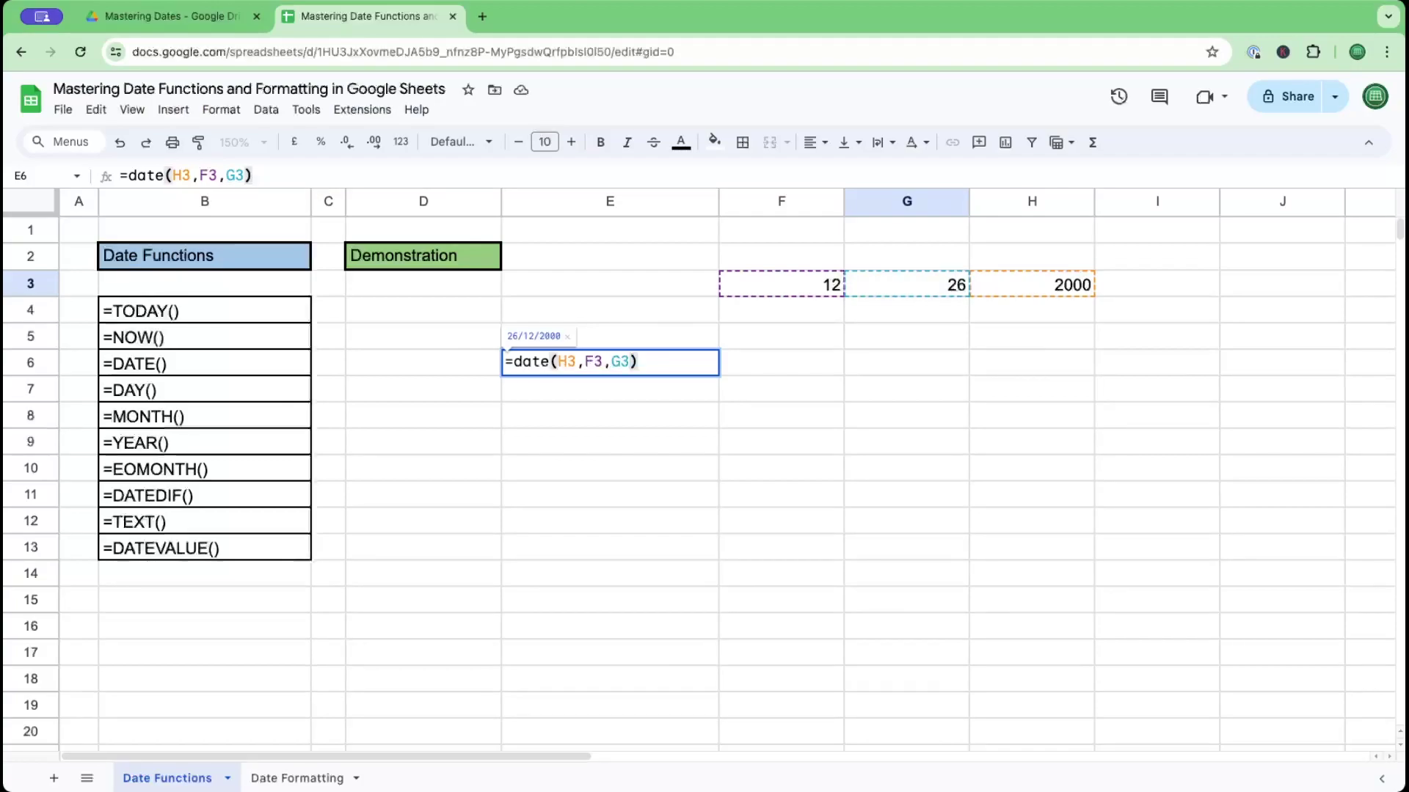
pyautogui.press('Return')
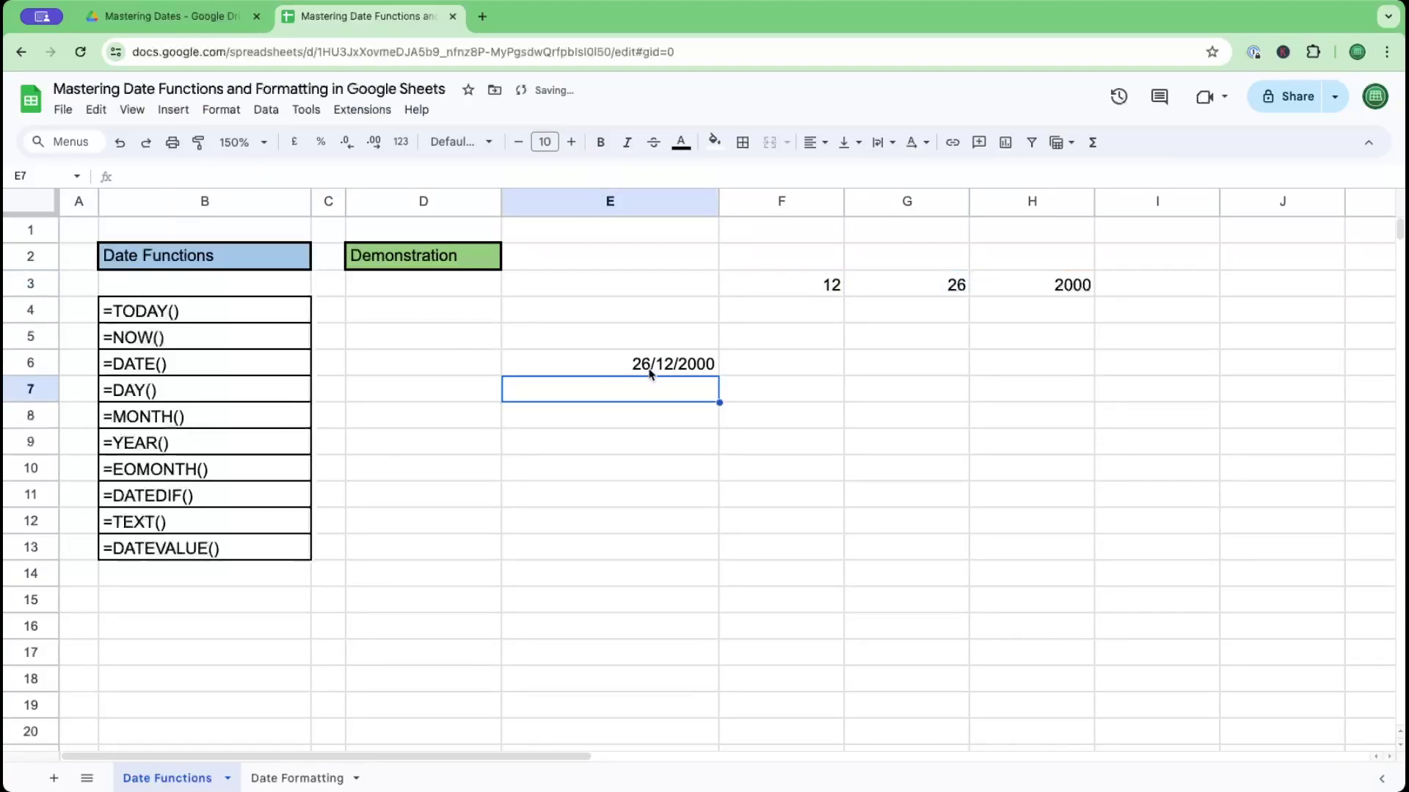
# Step: Undo the DATE formula in E6 and the sample numbers in F3 and G3
pyautogui.click(651, 418)
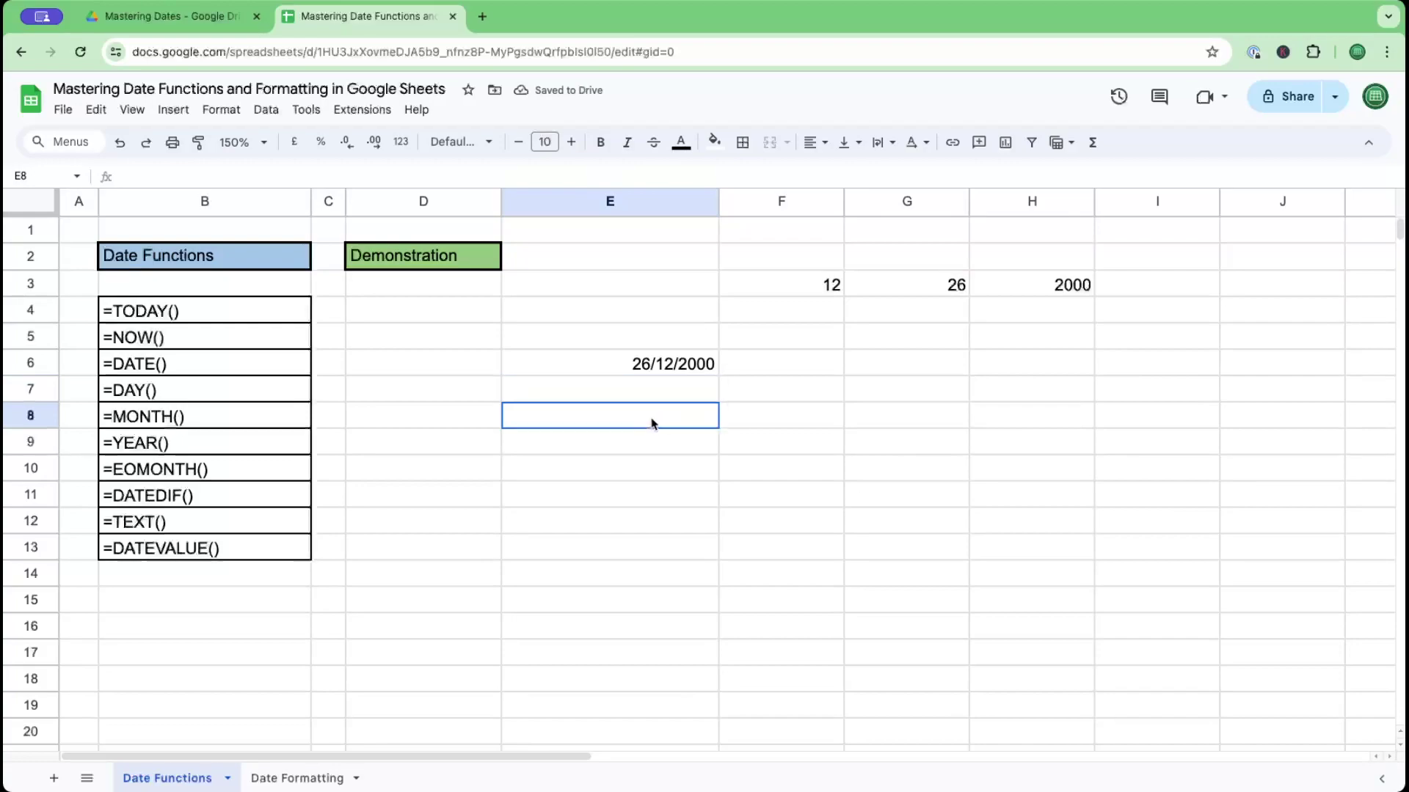
pyautogui.hotkey('ctrl', 'z')
pyautogui.hotkey('ctrl', 'z')
pyautogui.hotkey('ctrl', 'z')
pyautogui.click(587, 414)
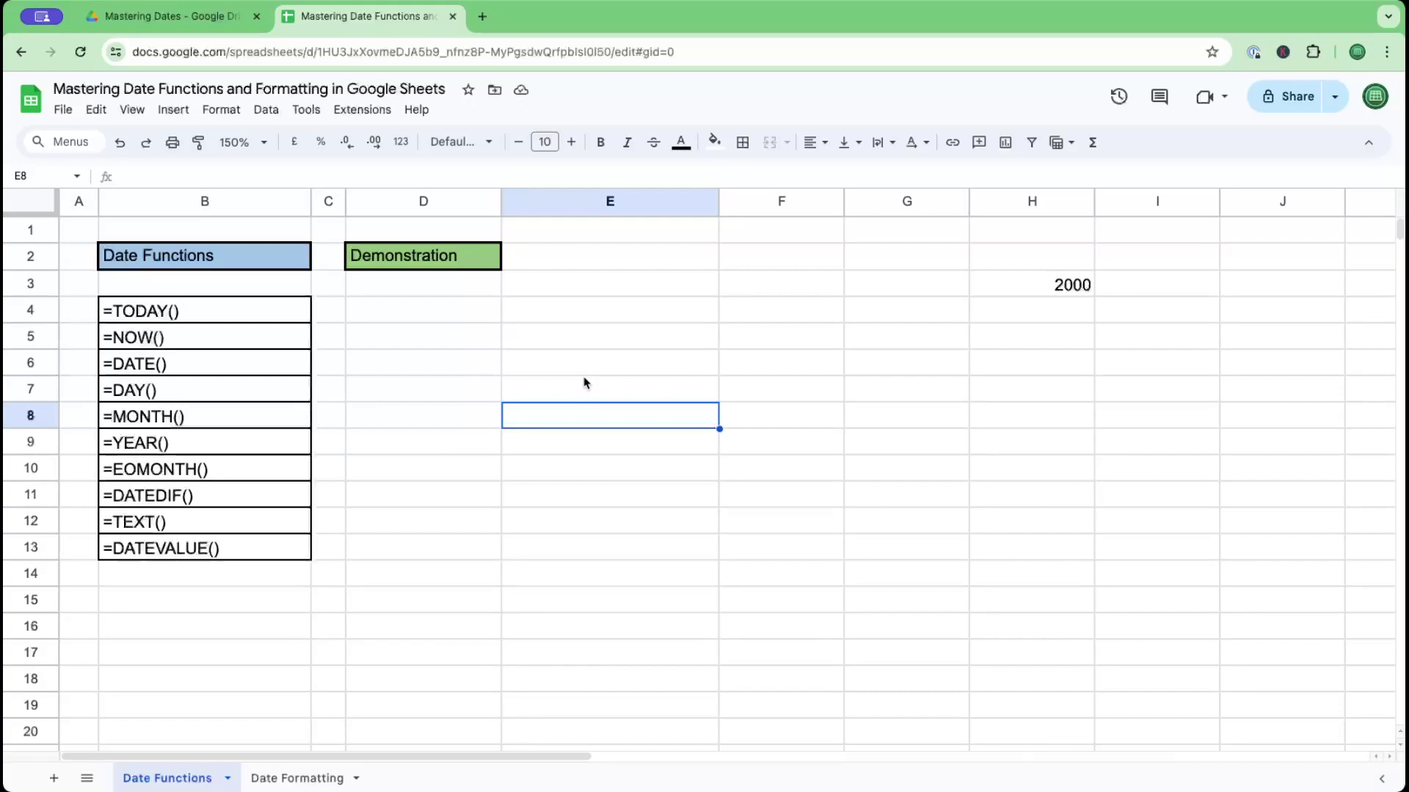
pyautogui.click(185, 424)
pyautogui.click(178, 397)
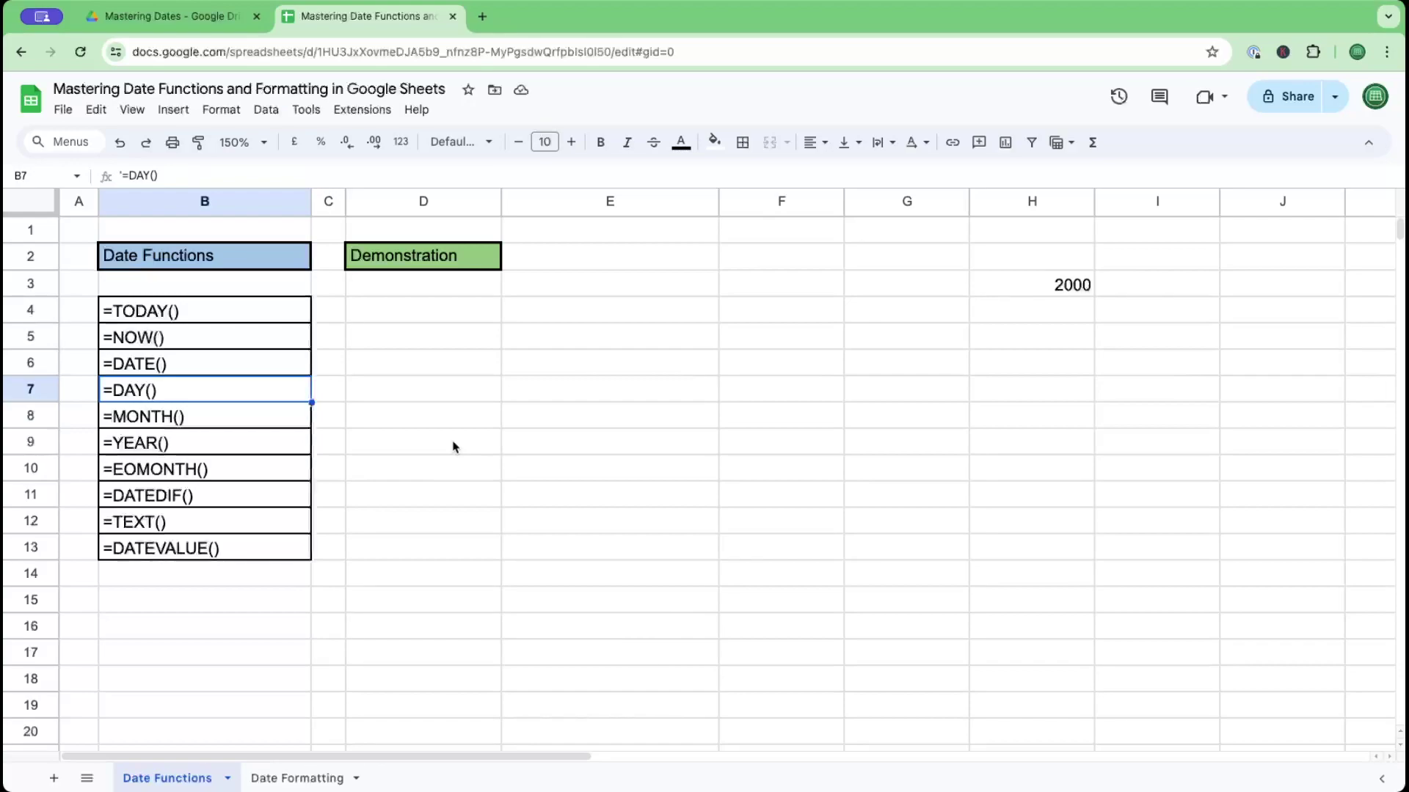
# Step: Enter the date 25 June 2025 in cell F4
pyautogui.click(757, 313)
pyautogui.write('2')
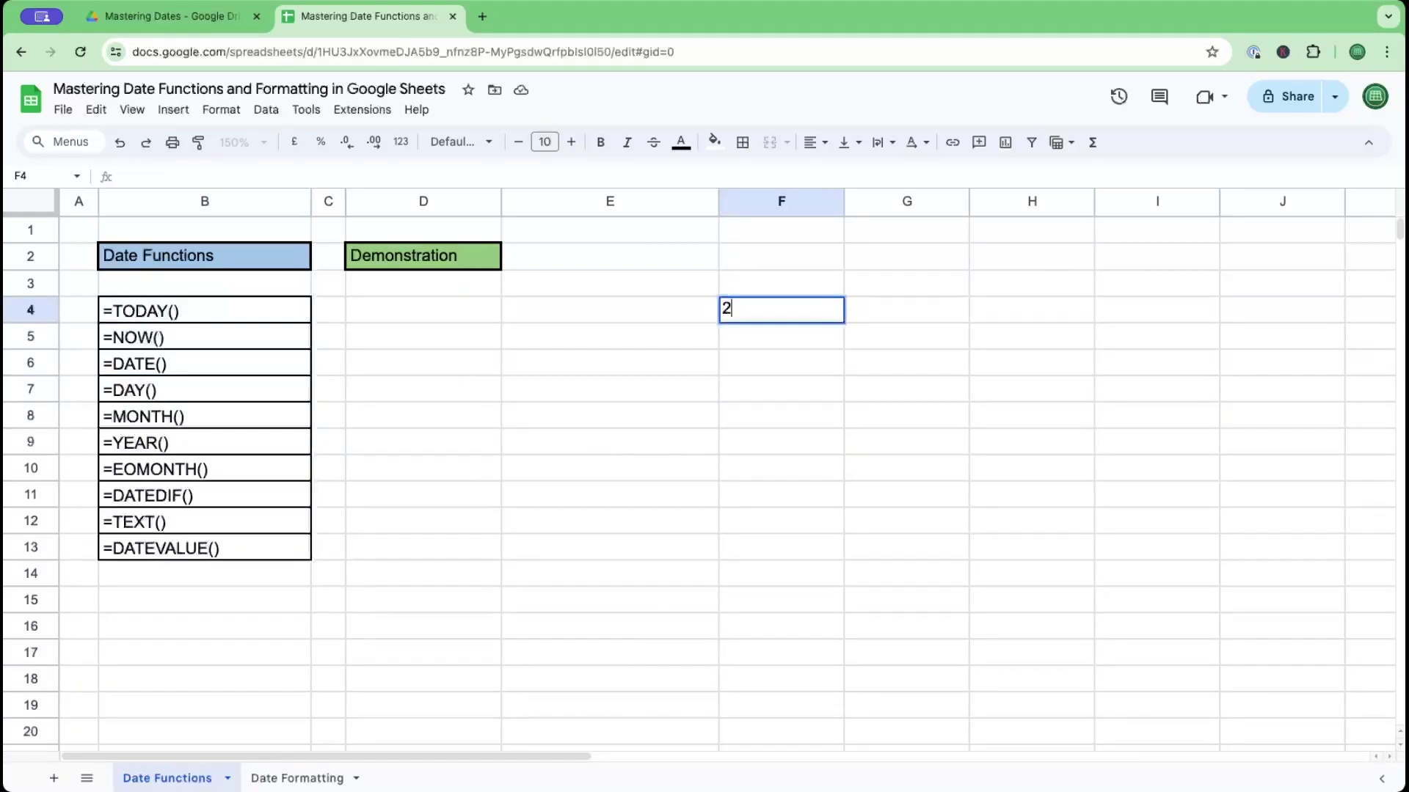
pyautogui.write('5 june 20225')
pyautogui.press('BackSpace')
pyautogui.press('BackSpace')
pyautogui.press('BackSpace')
pyautogui.write('25')
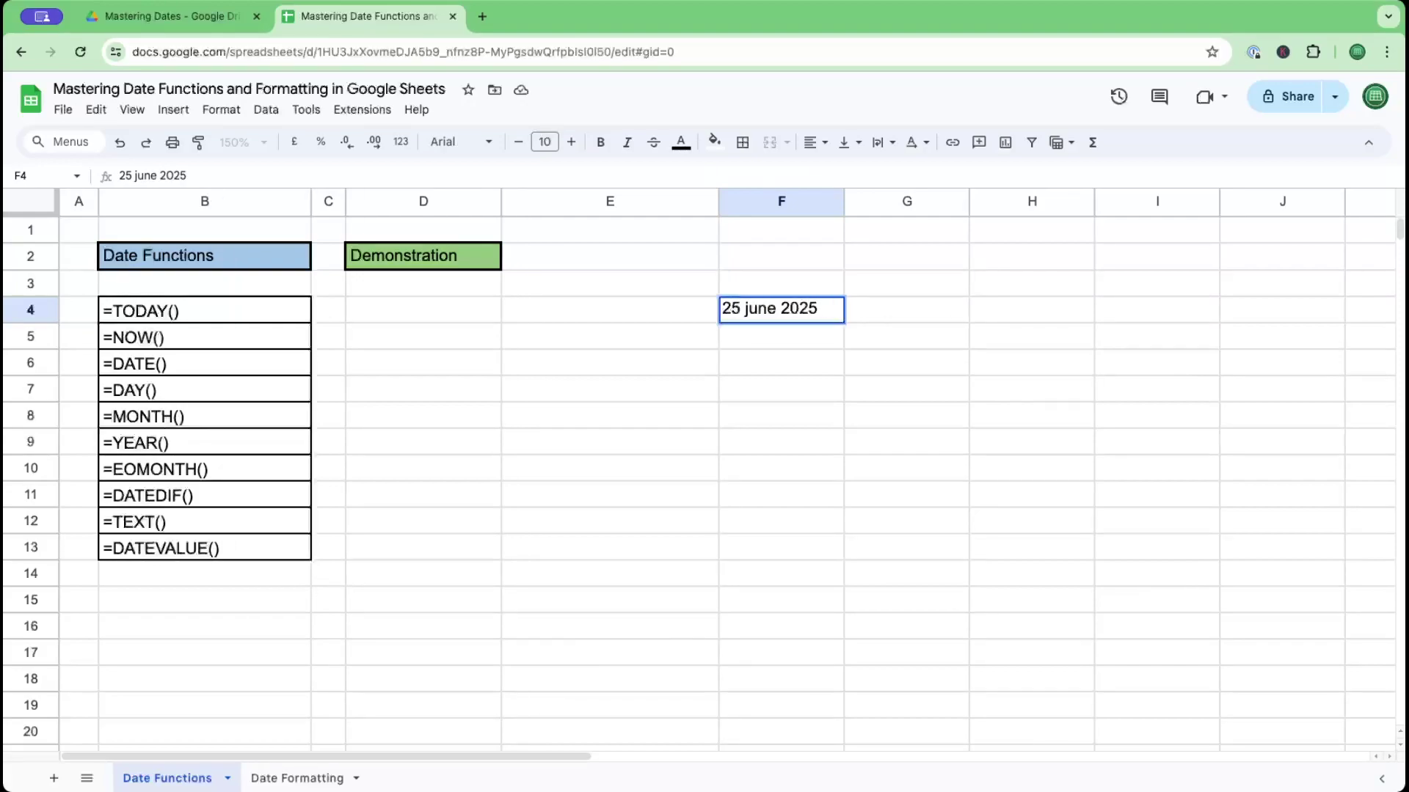
pyautogui.press('Return')
pyautogui.click(784, 319)
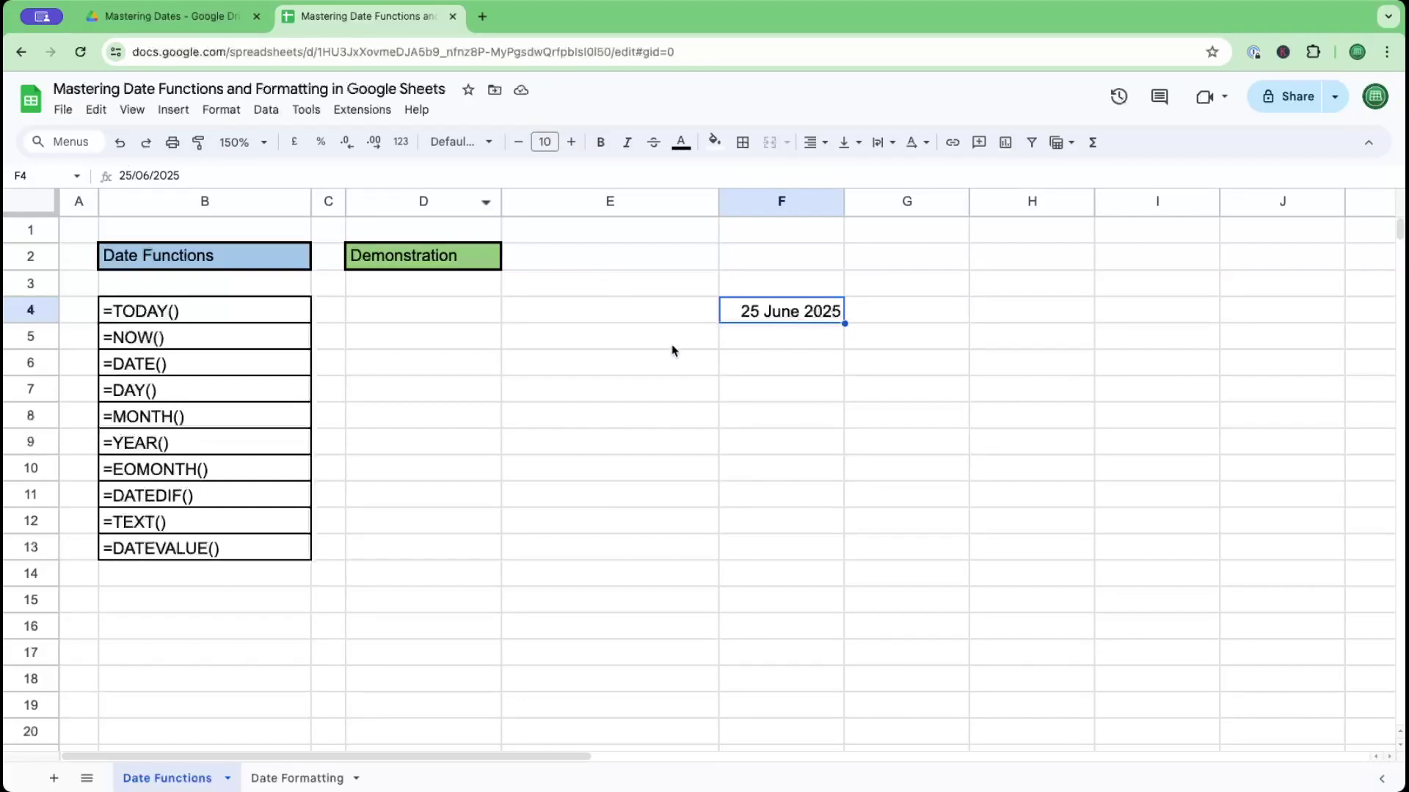
# Step: Extract the year of the date in F4 into cell F7 with =YEAR(F4)
pyautogui.click(752, 399)
pyautogui.write('=')
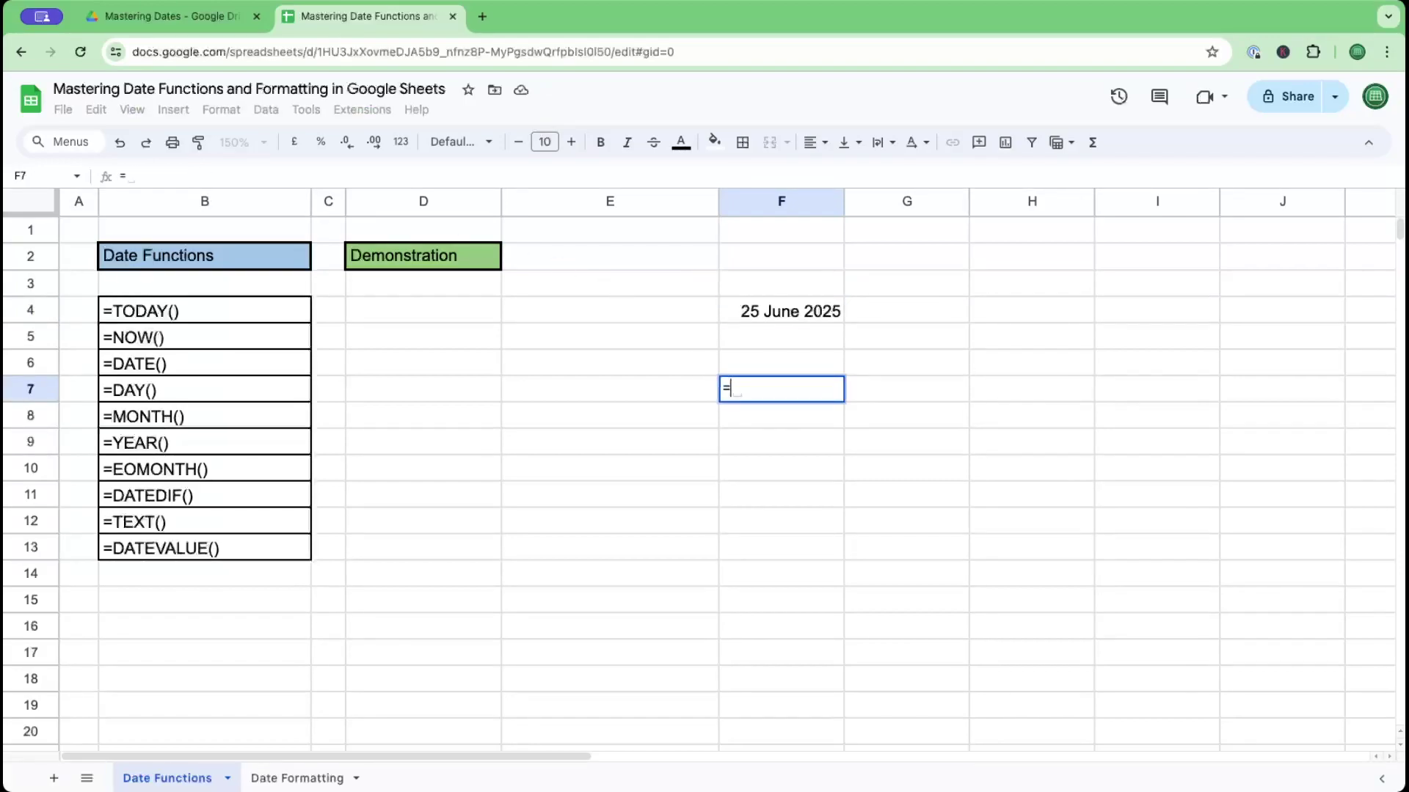
pyautogui.write('year')
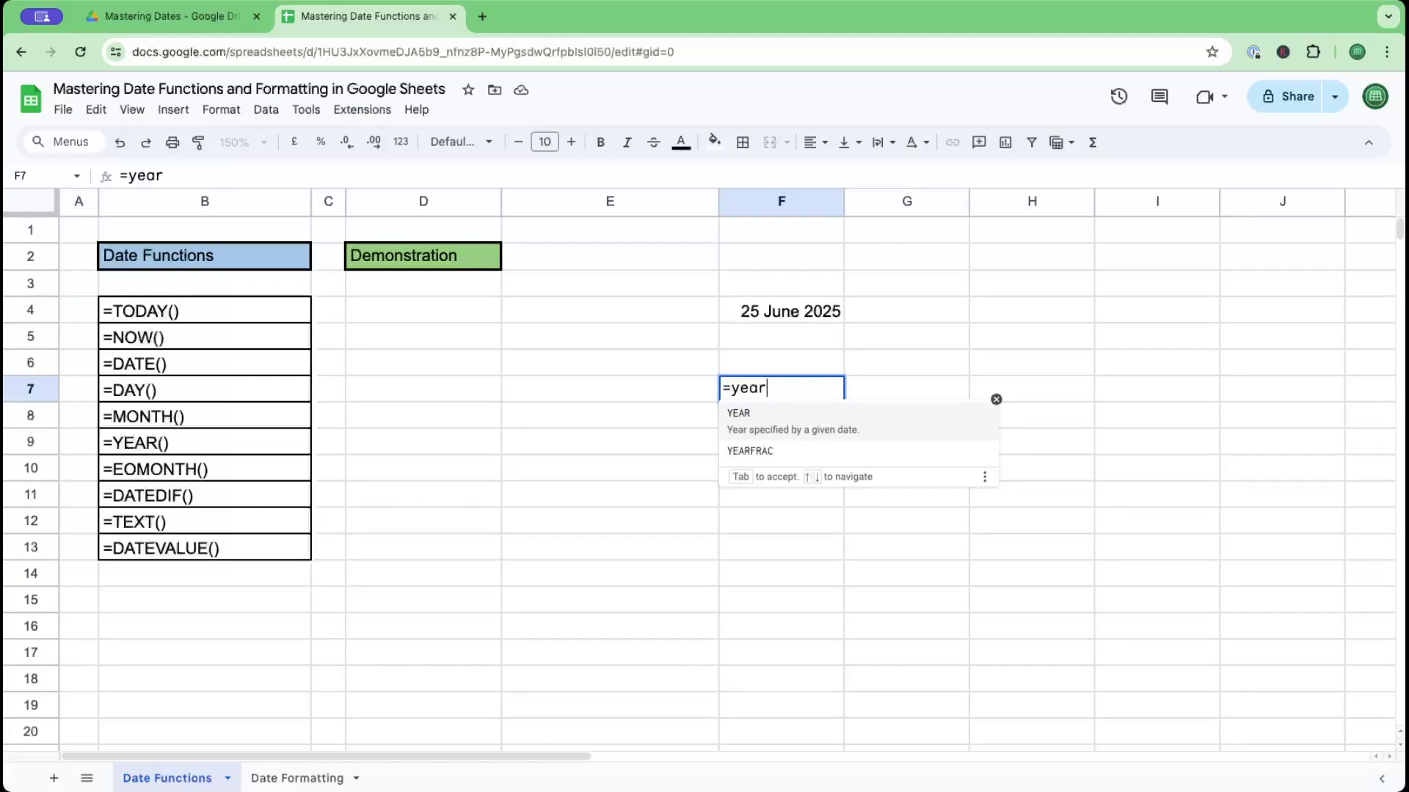
pyautogui.write('(')
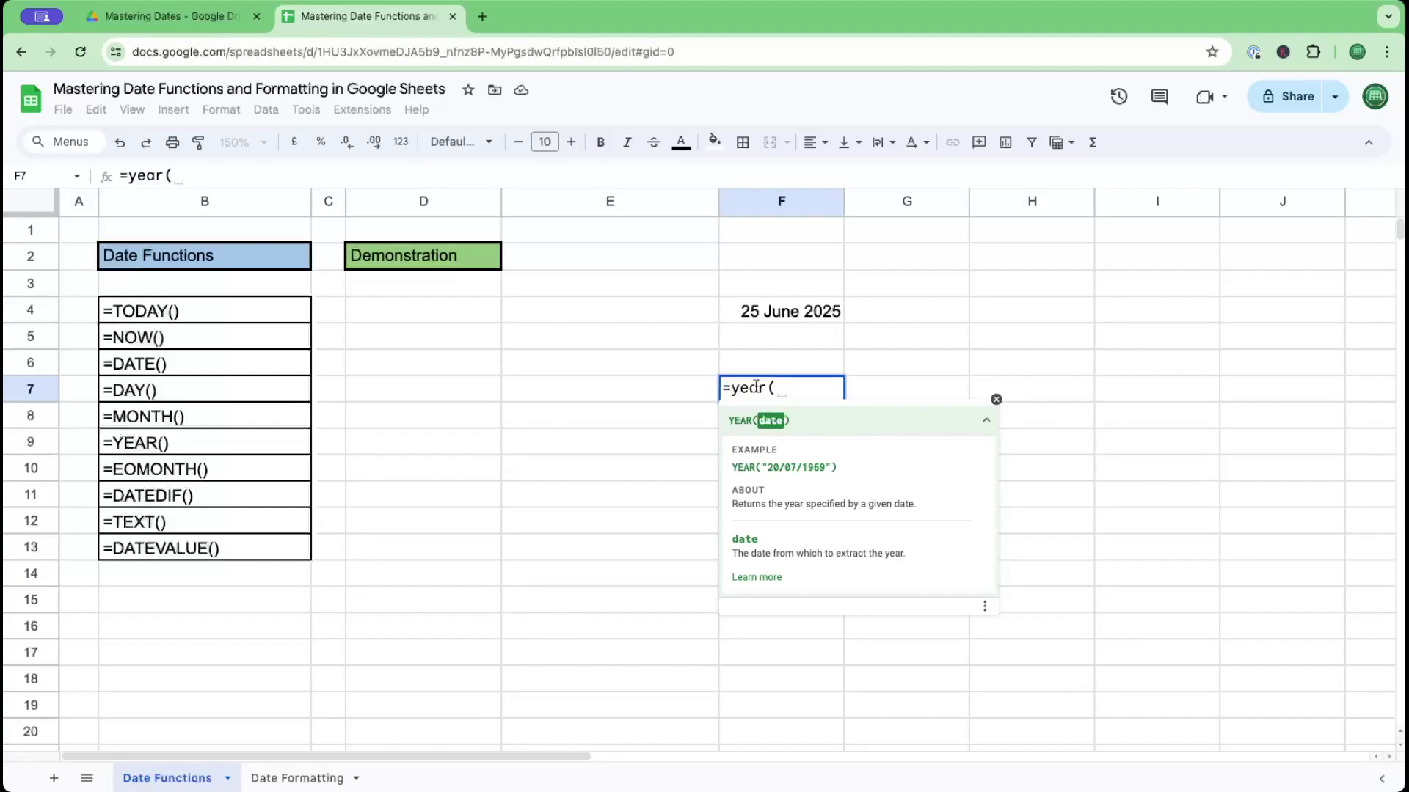
pyautogui.click(816, 313)
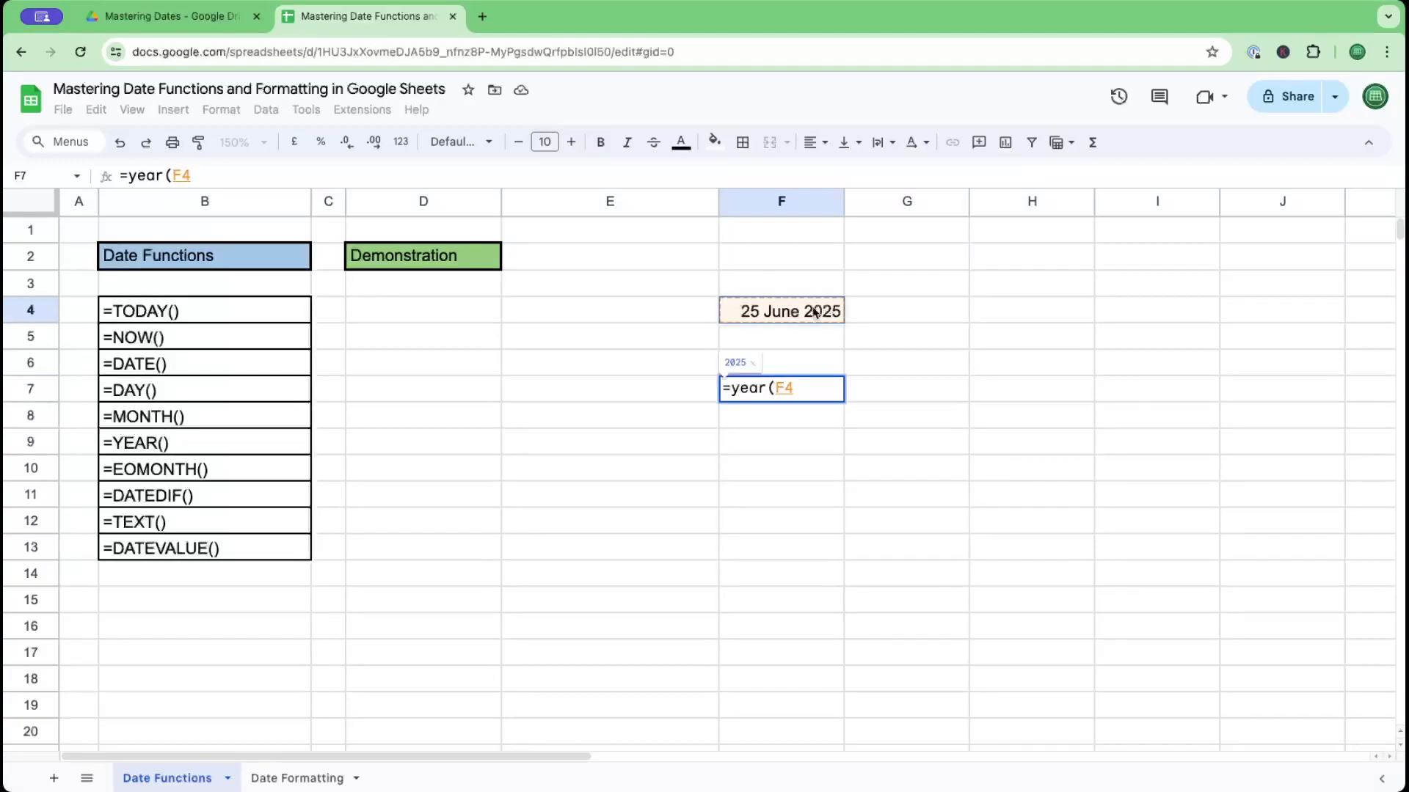
pyautogui.write(')')
pyautogui.press('Return')
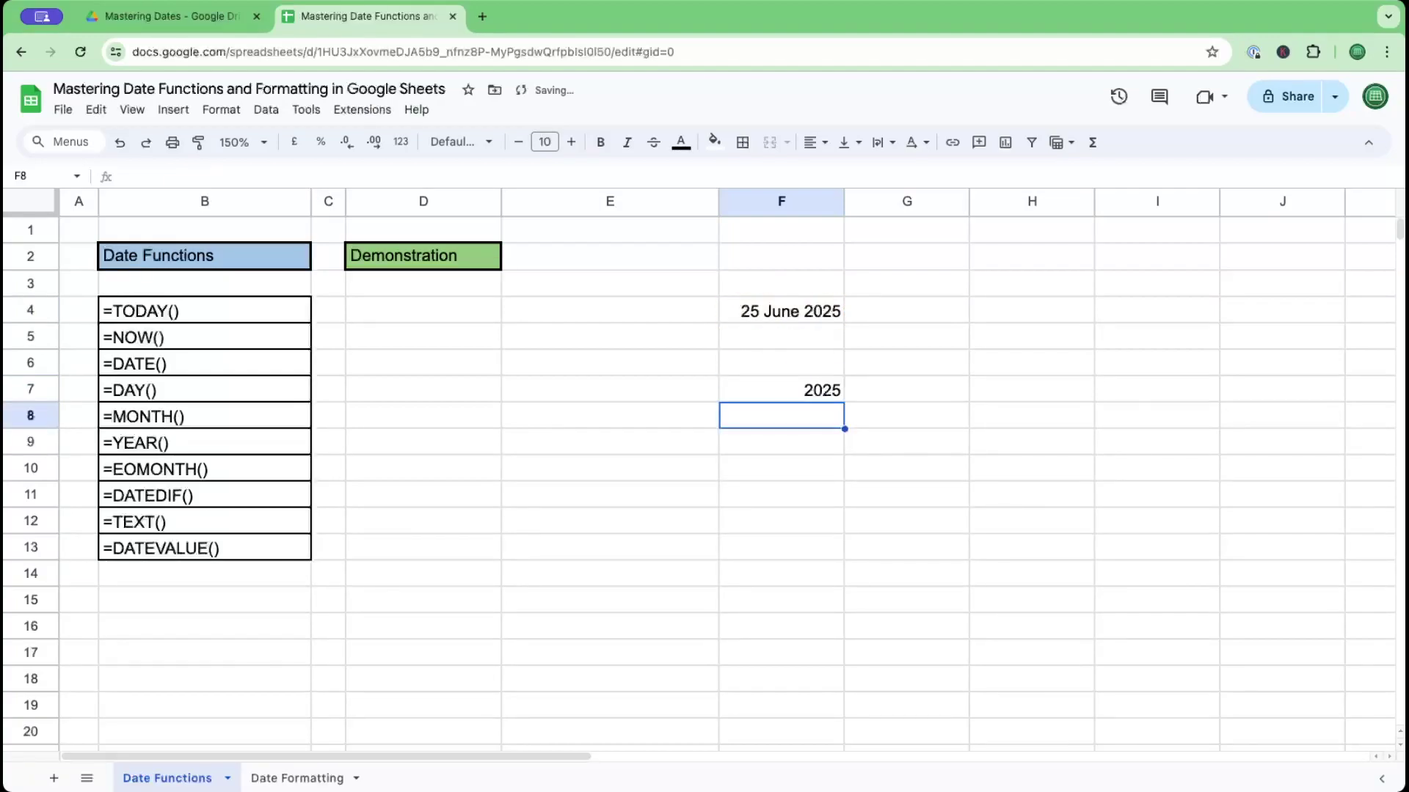
# Step: Extract the month number of the date in F4 into cell F9 with =MONTH(F4)
pyautogui.click(791, 438)
pyautogui.write('=mont')
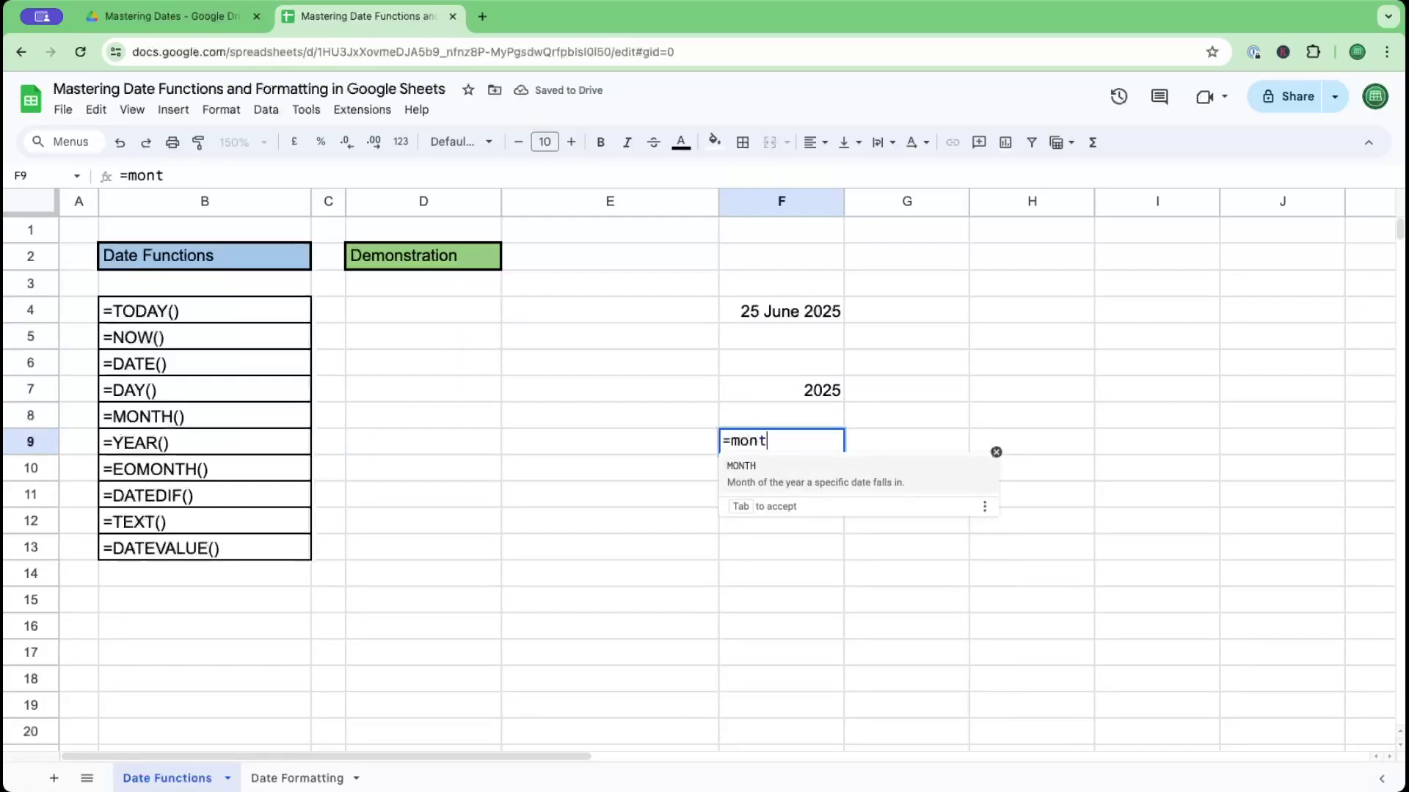
pyautogui.write('h(')
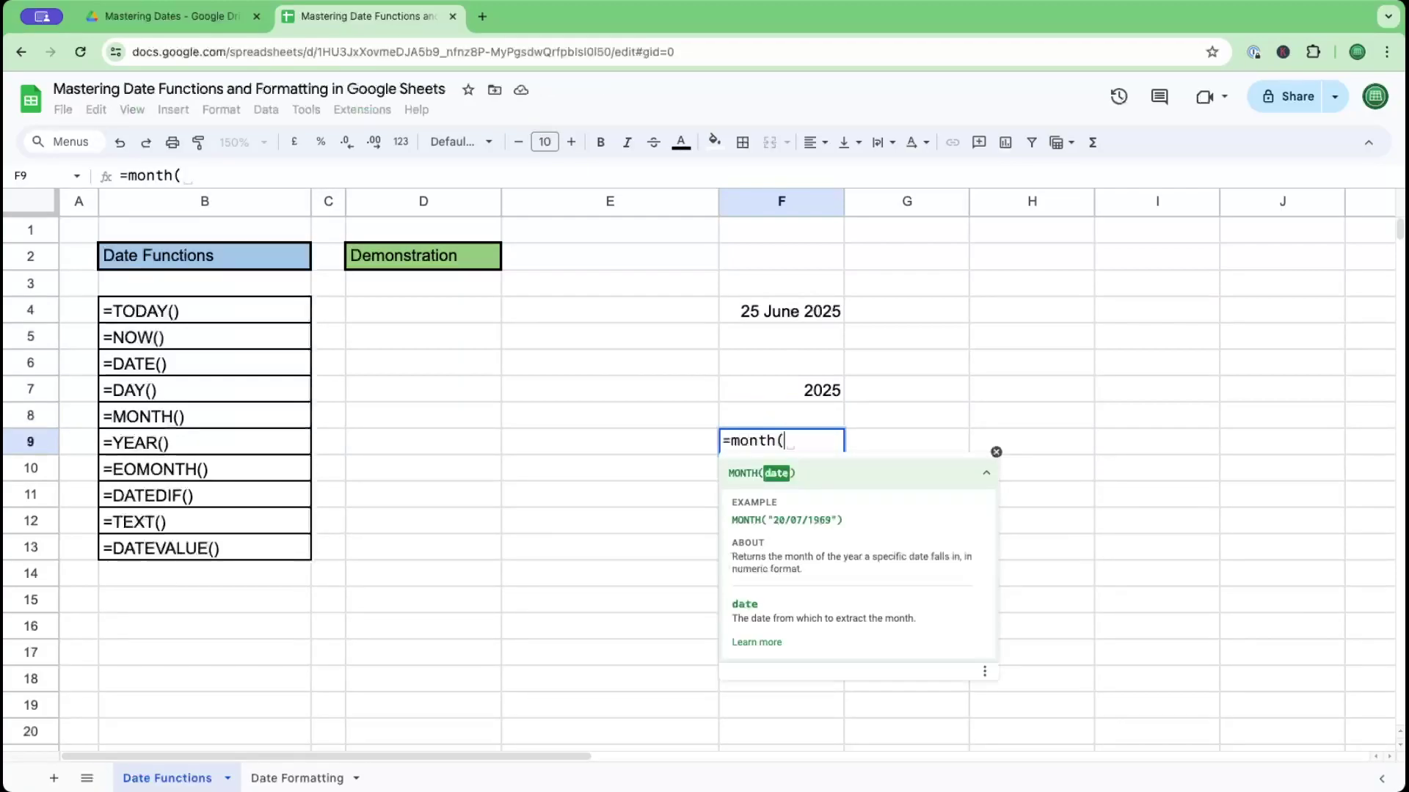
pyautogui.click(812, 318)
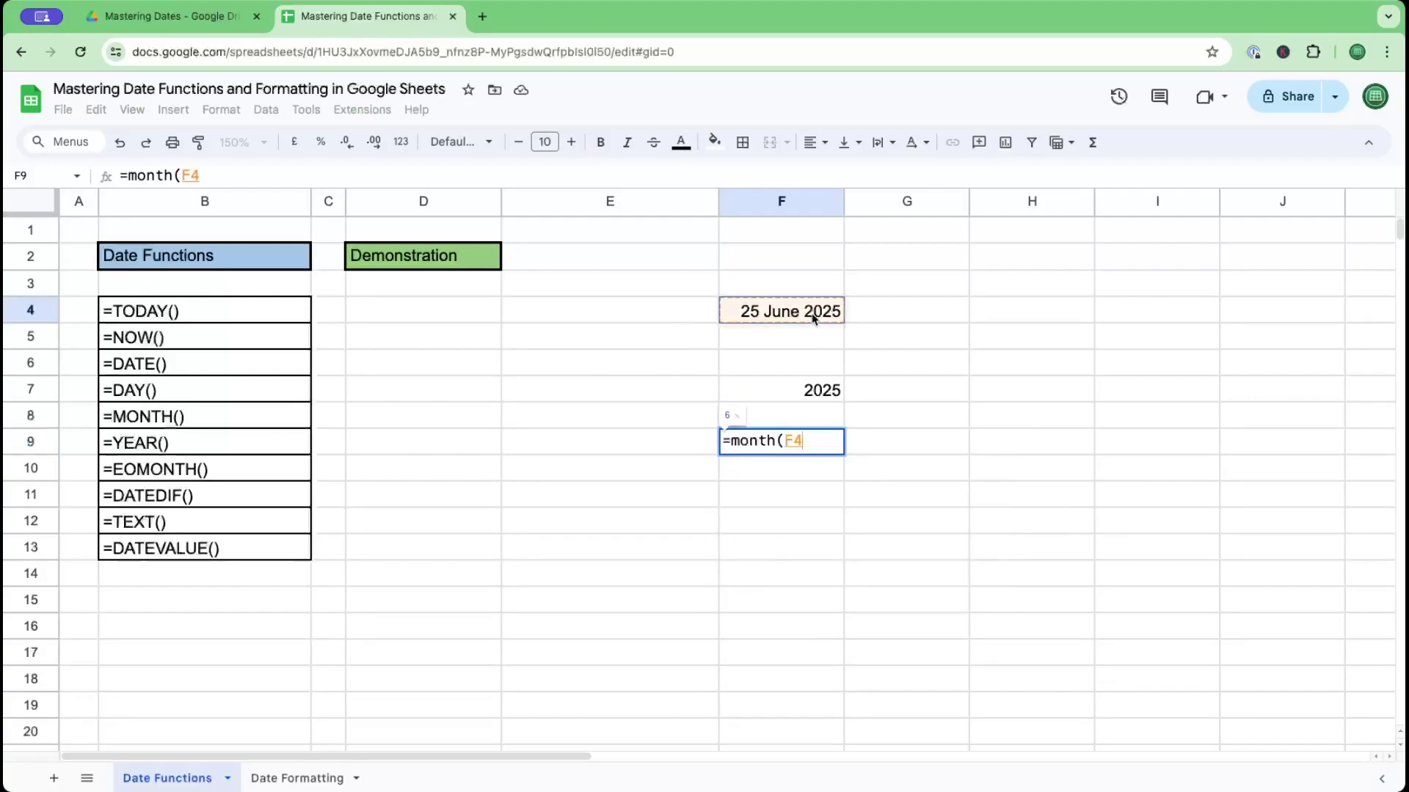
pyautogui.write(')')
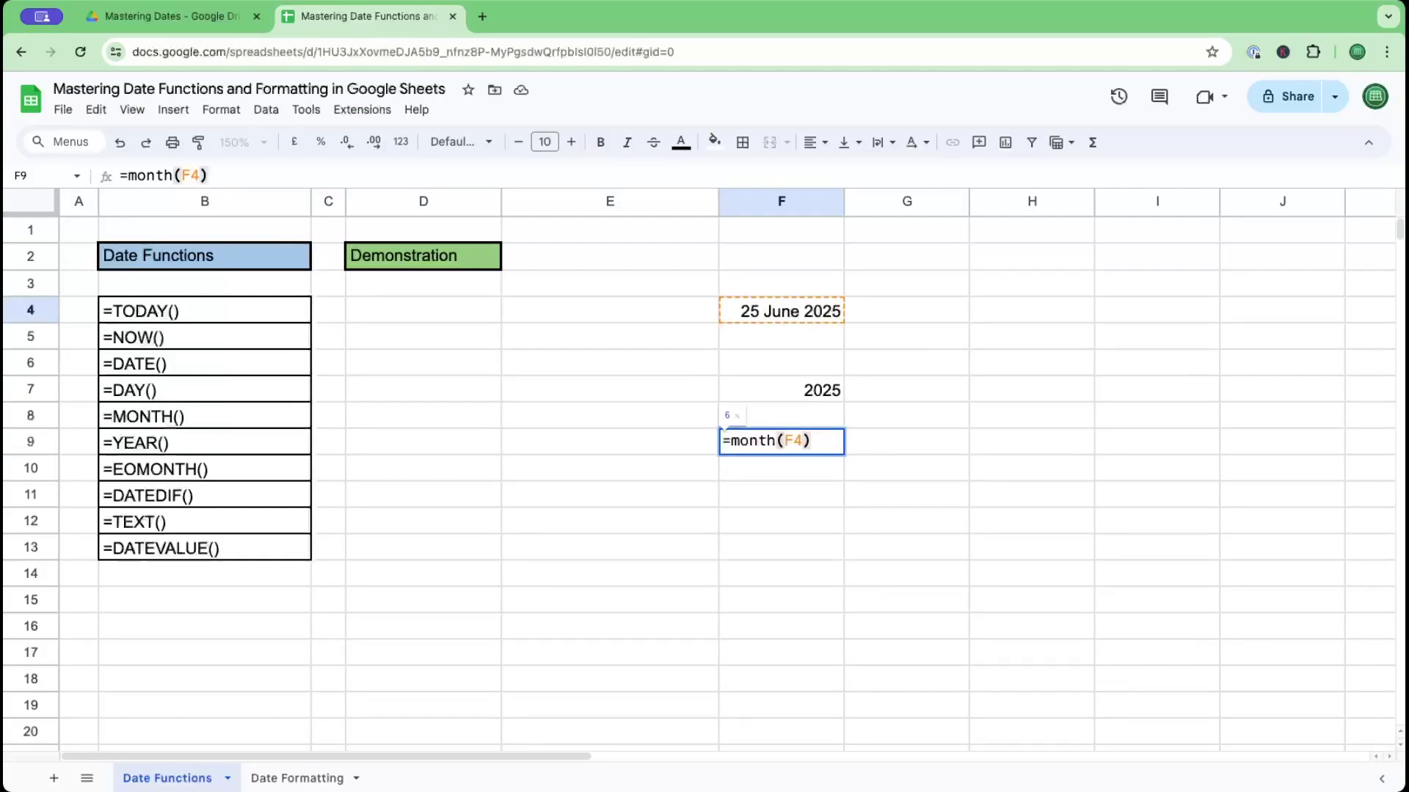
pyautogui.press('Return')
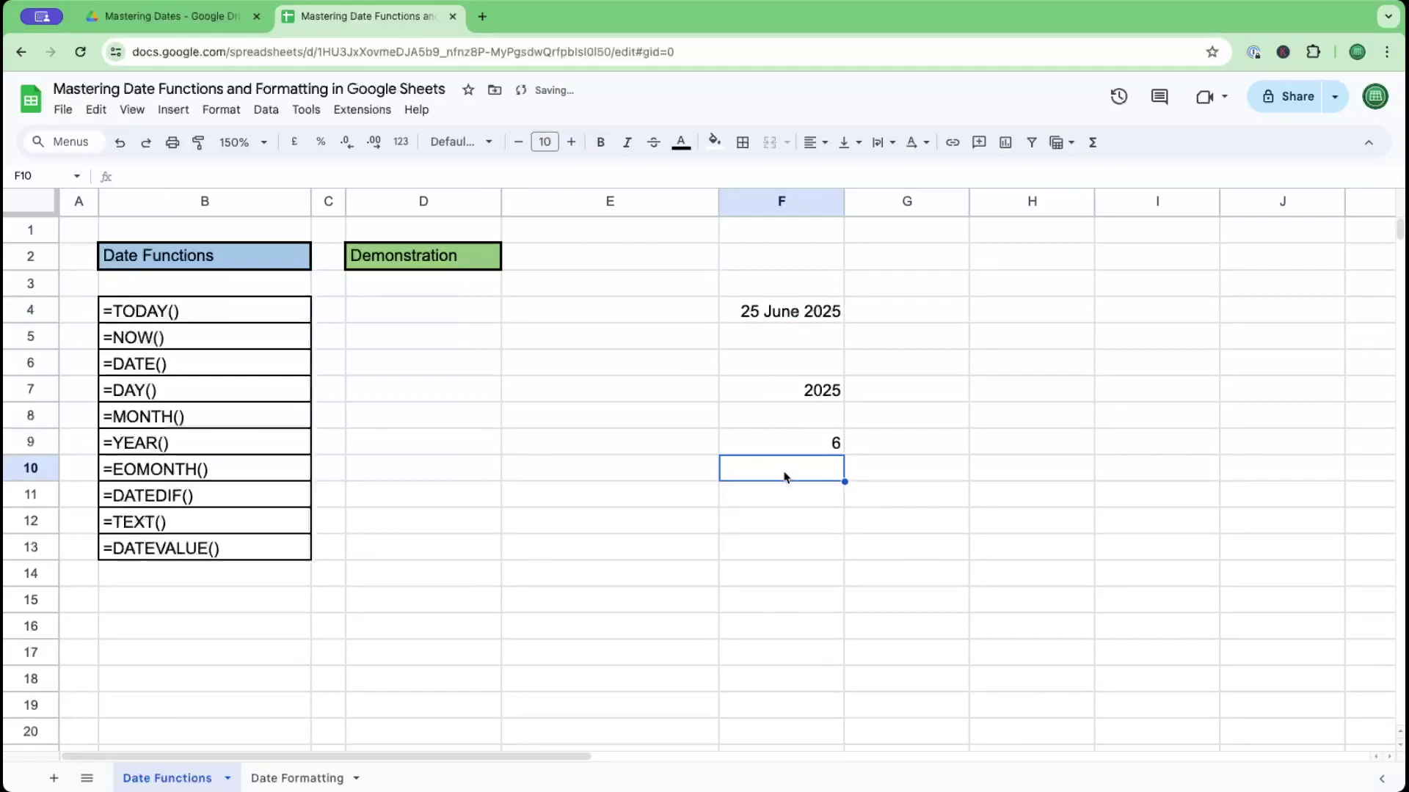
# Step: Extract the day number of the date in F4 into cell F11 with =DAY(F4)
pyautogui.click(785, 500)
pyautogui.write('=')
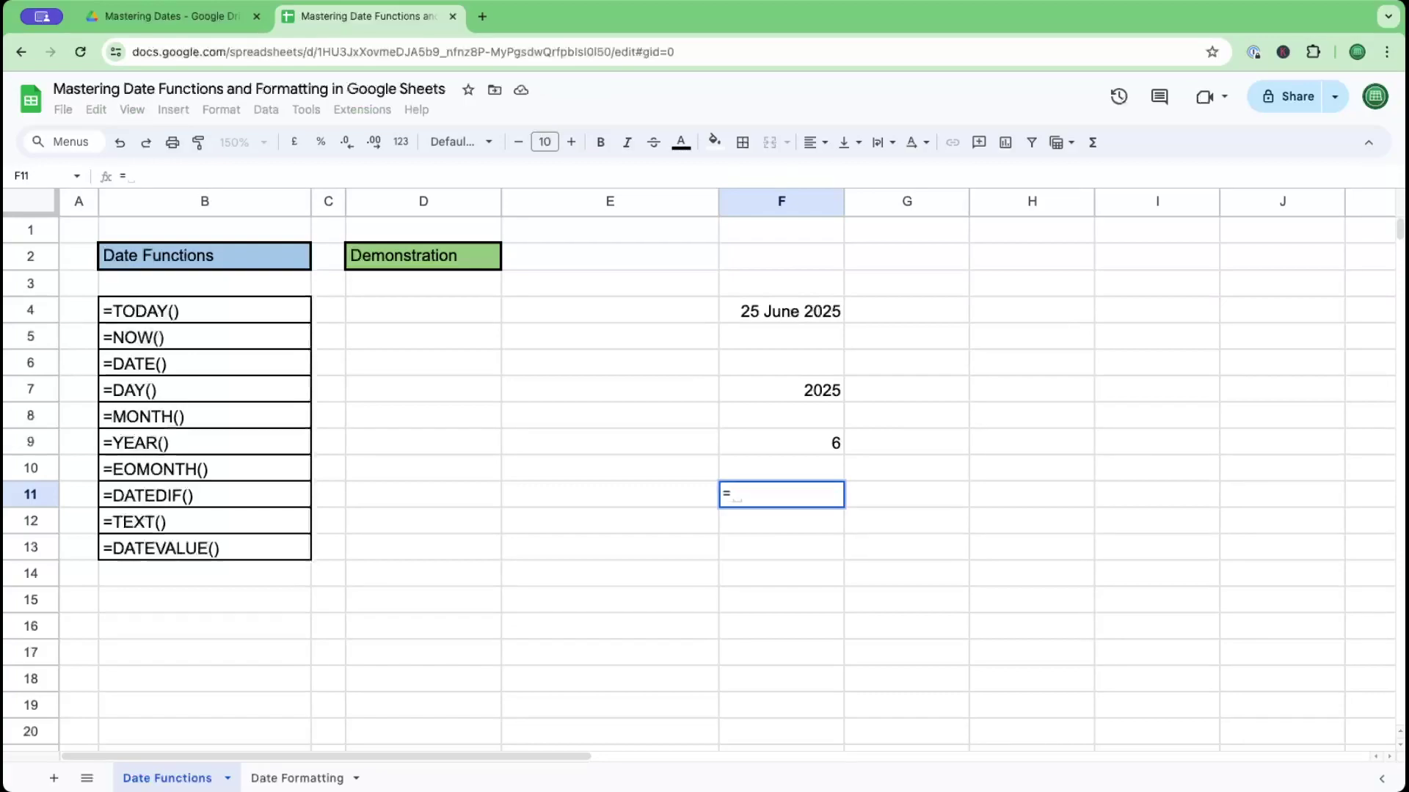
pyautogui.write('dau(')
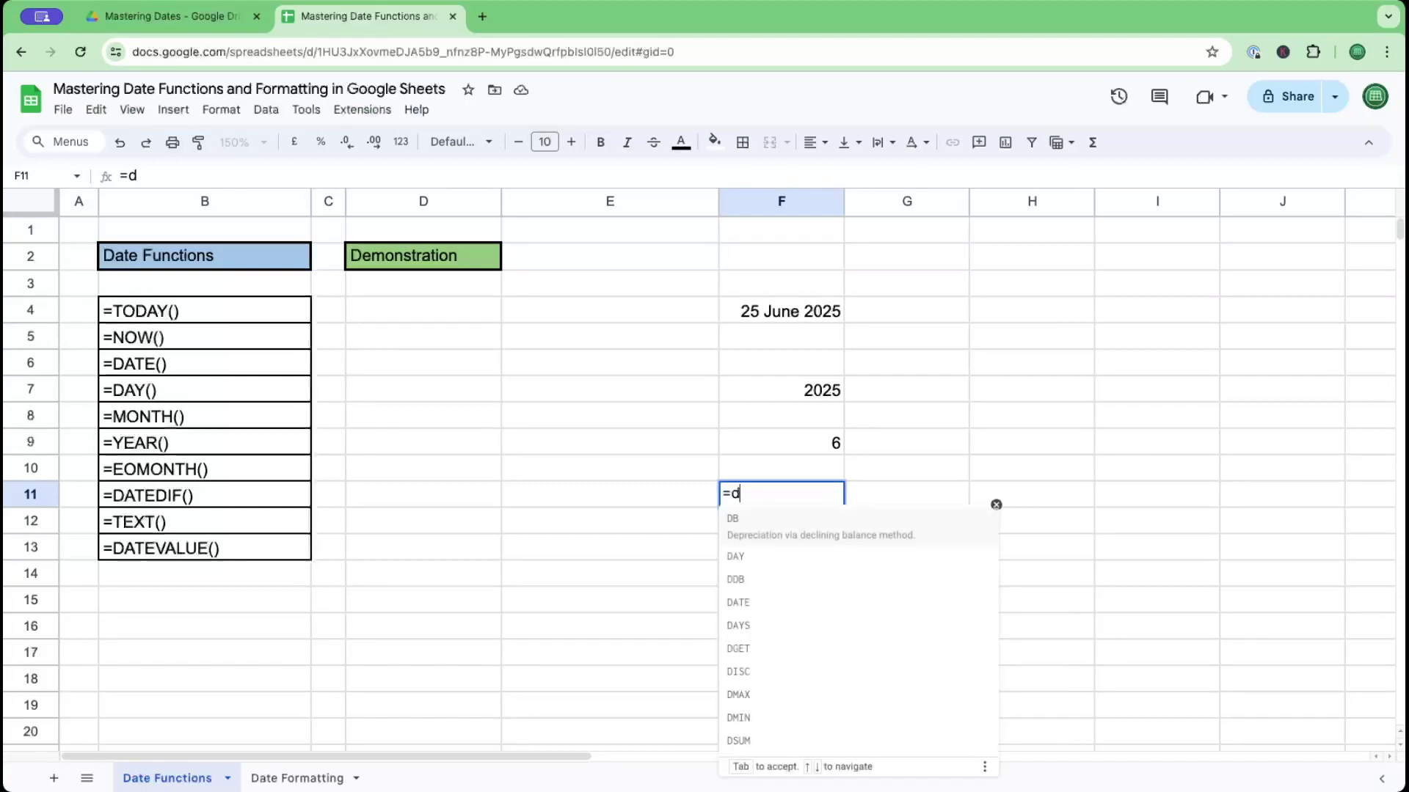
pyautogui.click(758, 493)
pyautogui.press('BackSpace')
pyautogui.write('y(')
pyautogui.press('Right')
pyautogui.click(822, 309)
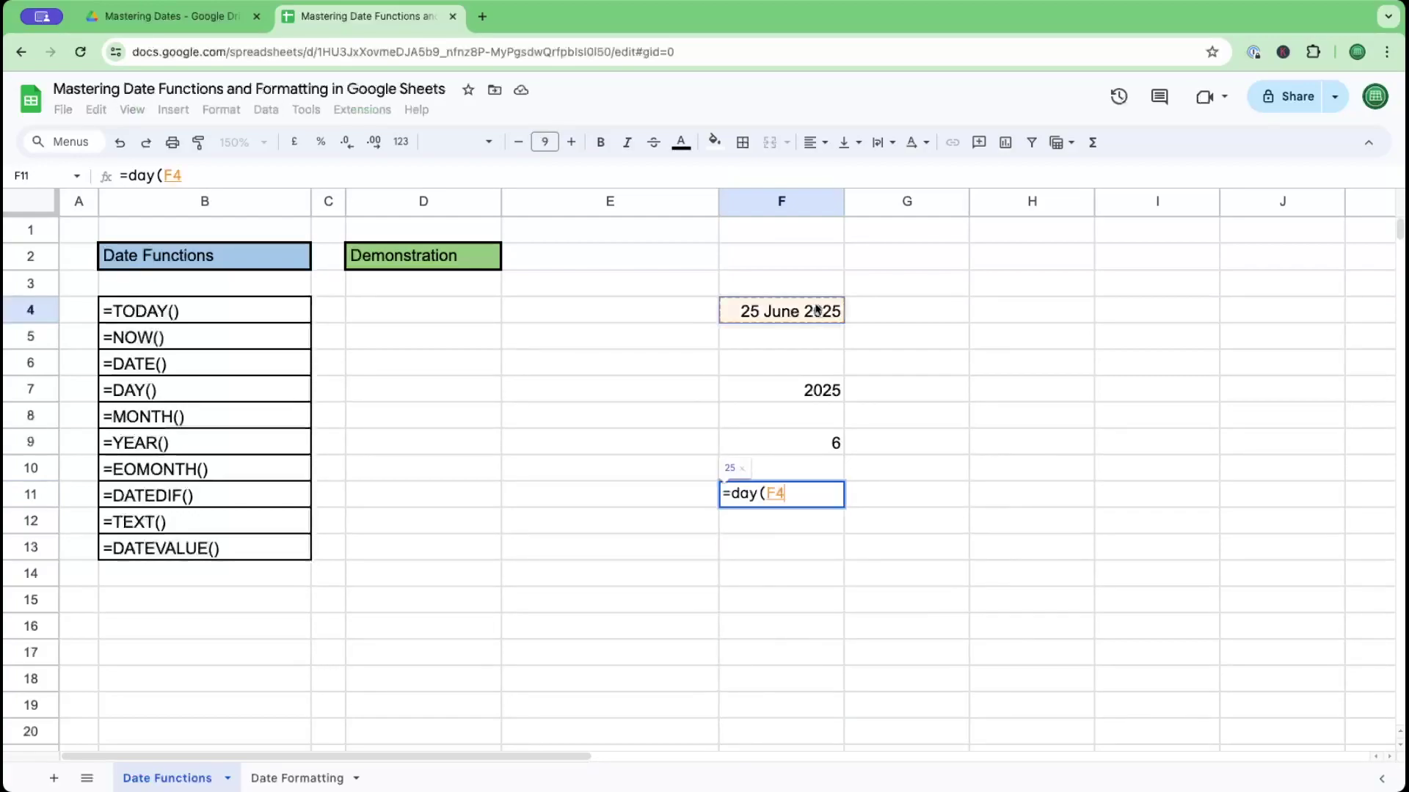
pyautogui.write(')')
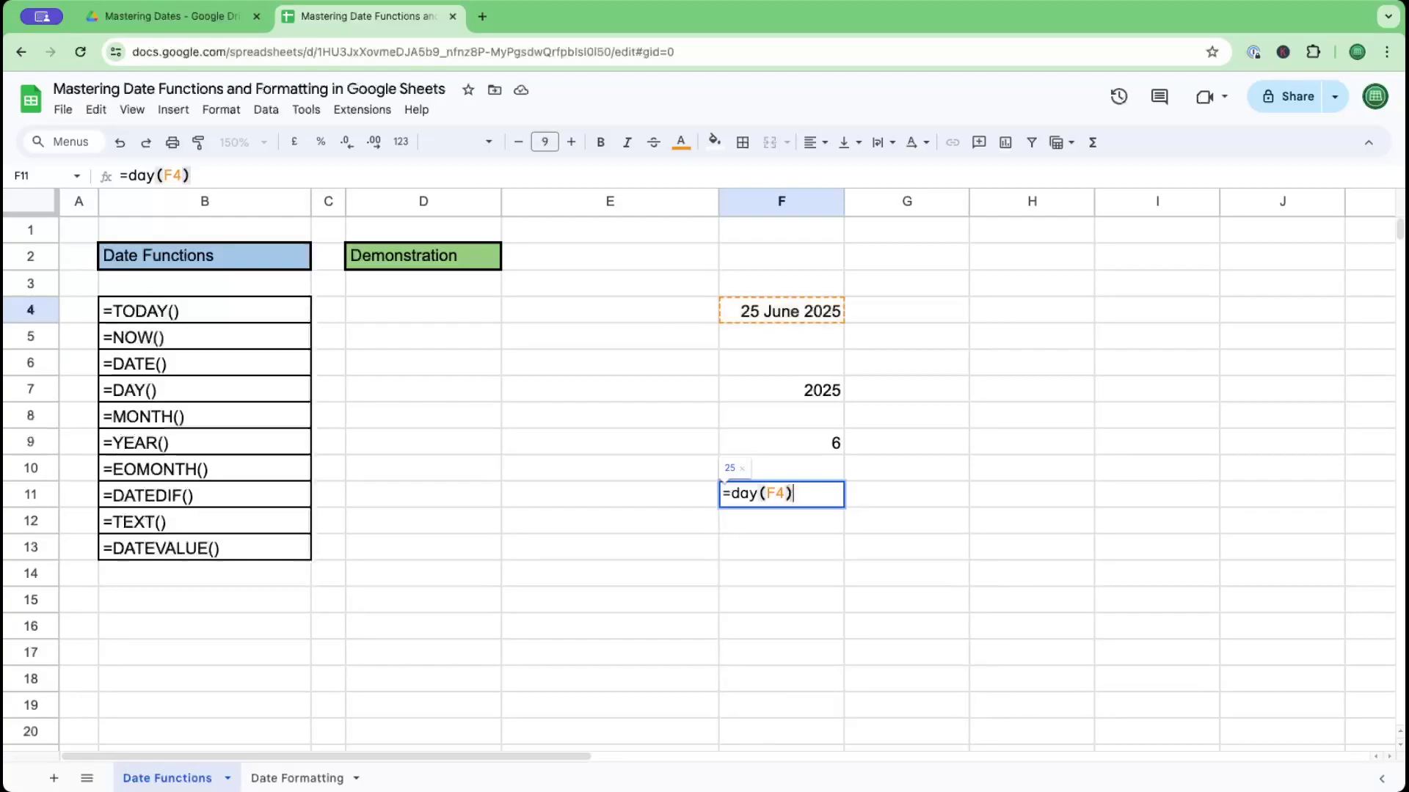
pyautogui.press('Return')
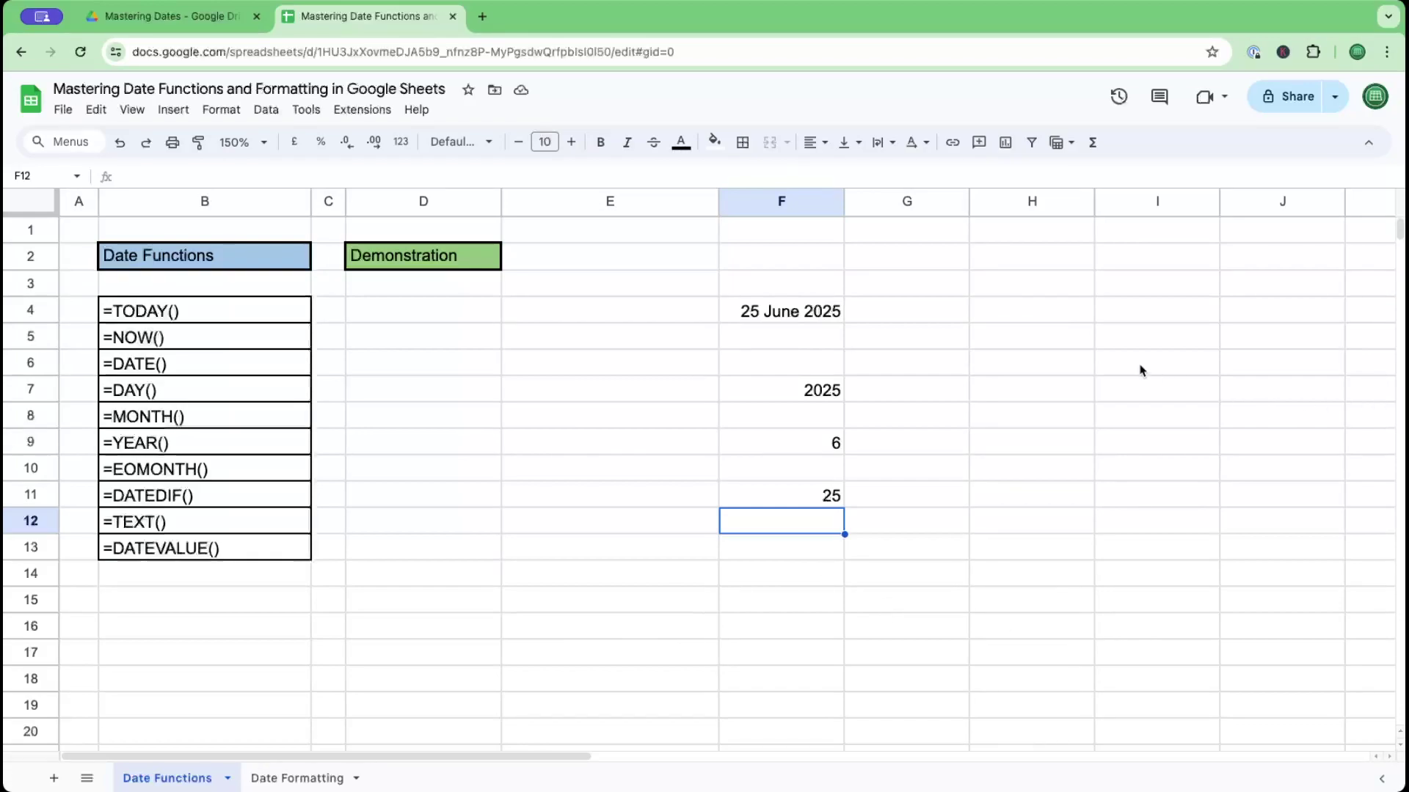
# Step: Clear the year, month and day results from cells F7, F9 and F11
pyautogui.click(816, 394)
pyautogui.press('Delete')
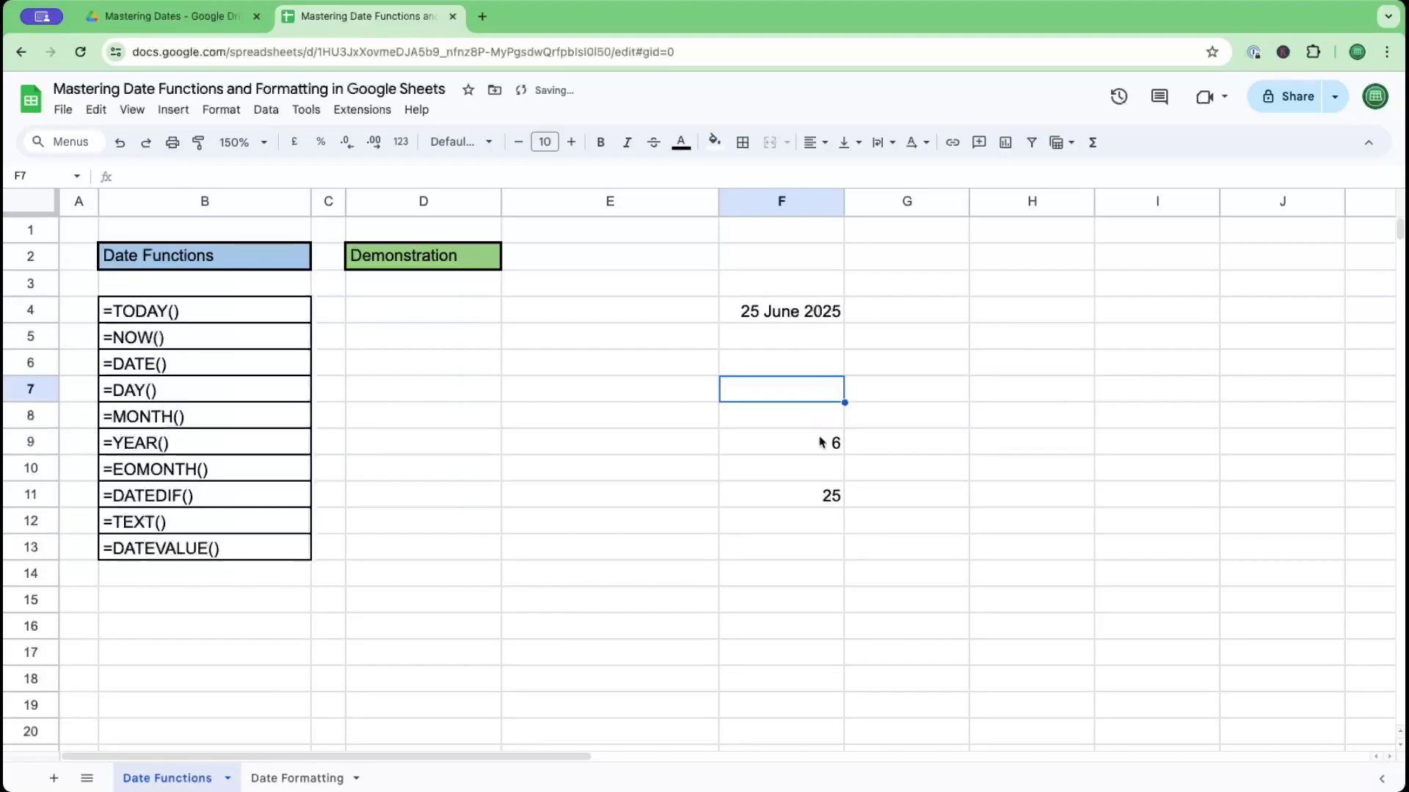
pyautogui.click(822, 442)
pyautogui.press('Delete')
pyautogui.click(821, 497)
pyautogui.press('Delete')
pyautogui.click(997, 462)
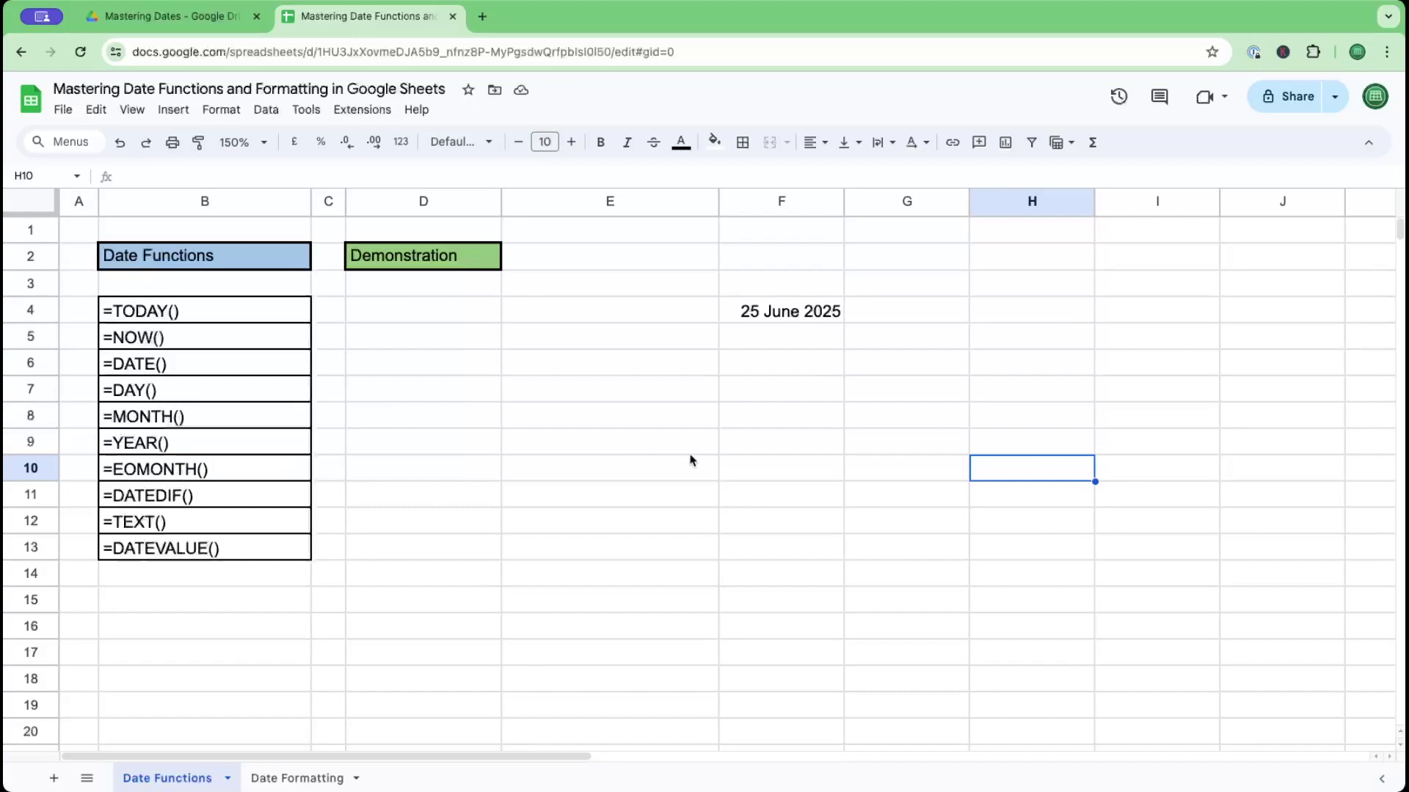
# Step: Calculate the month-end of the date in F4 in cell F8 with =EOMONTH(F4,0), trying month offsets 1 and -1 before settling on 0
pyautogui.click(726, 422)
pyautogui.write('=')
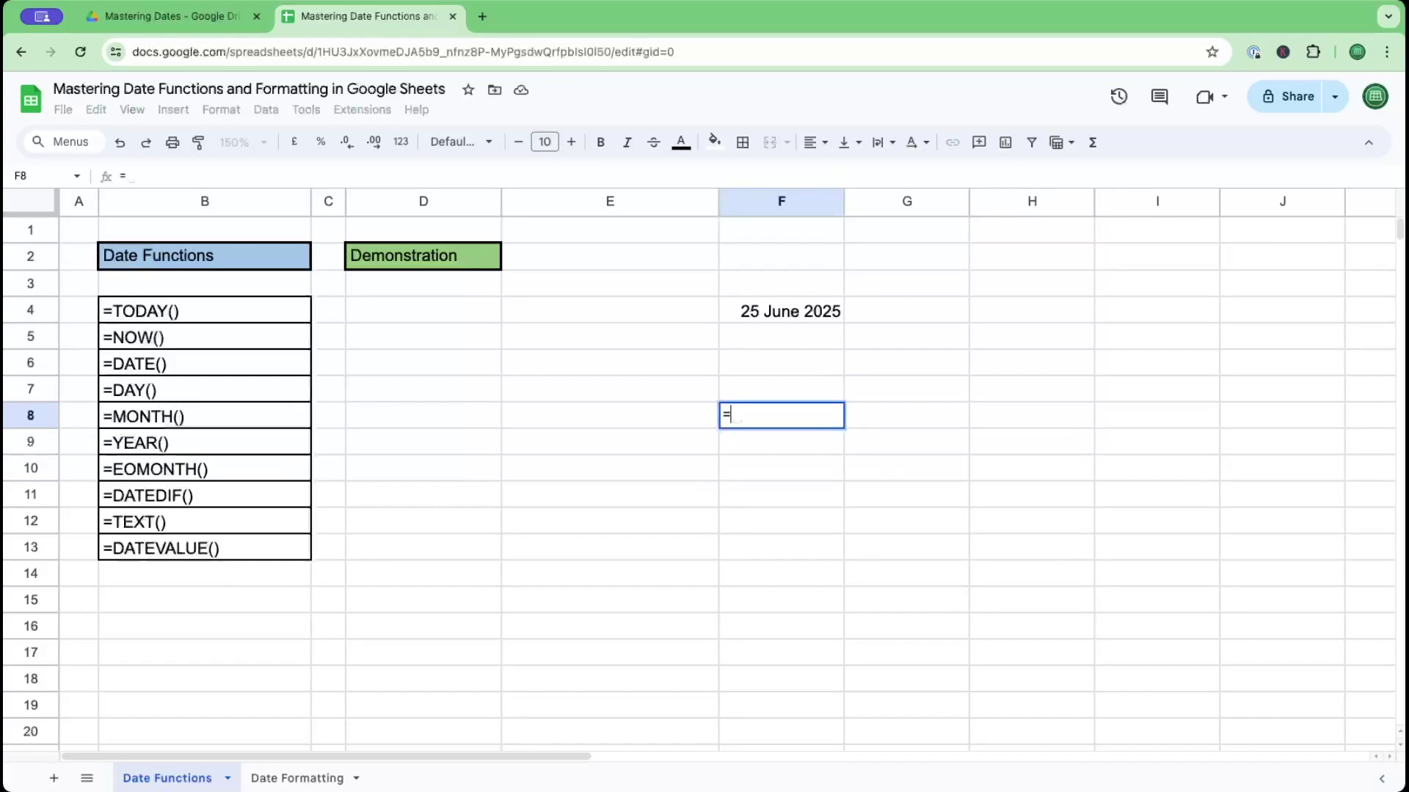
pyautogui.write('eomonth(')
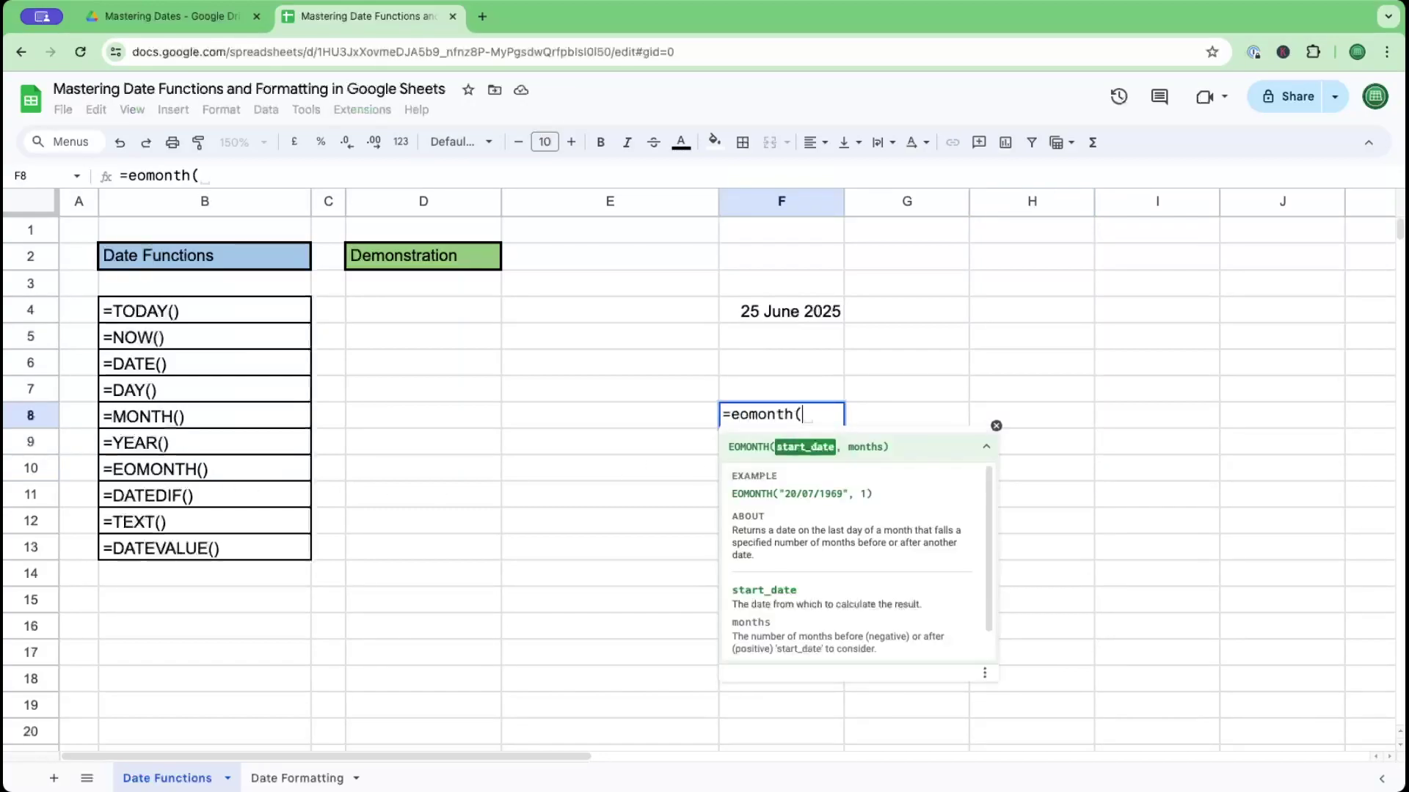
pyautogui.click(749, 317)
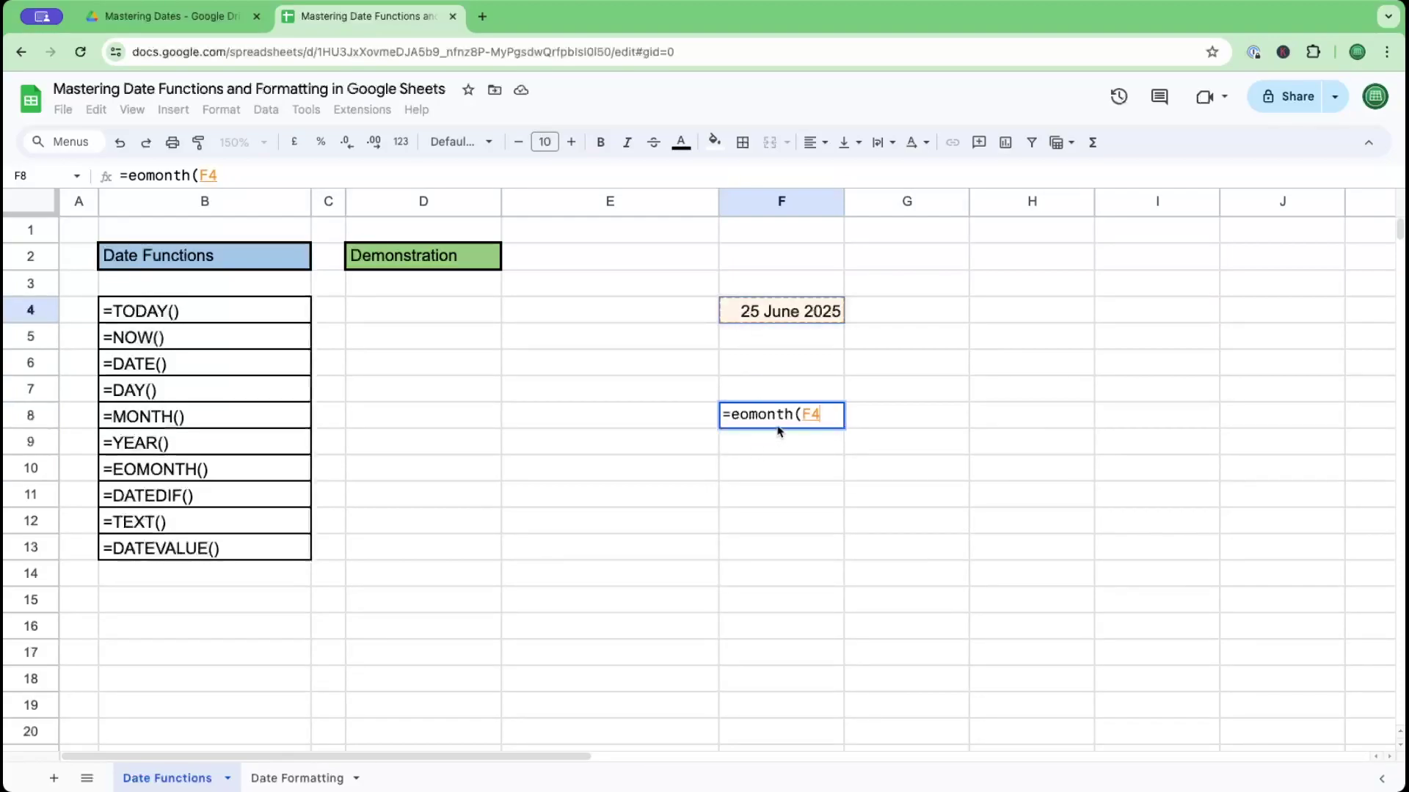
pyautogui.write(';')
pyautogui.press('BackSpace')
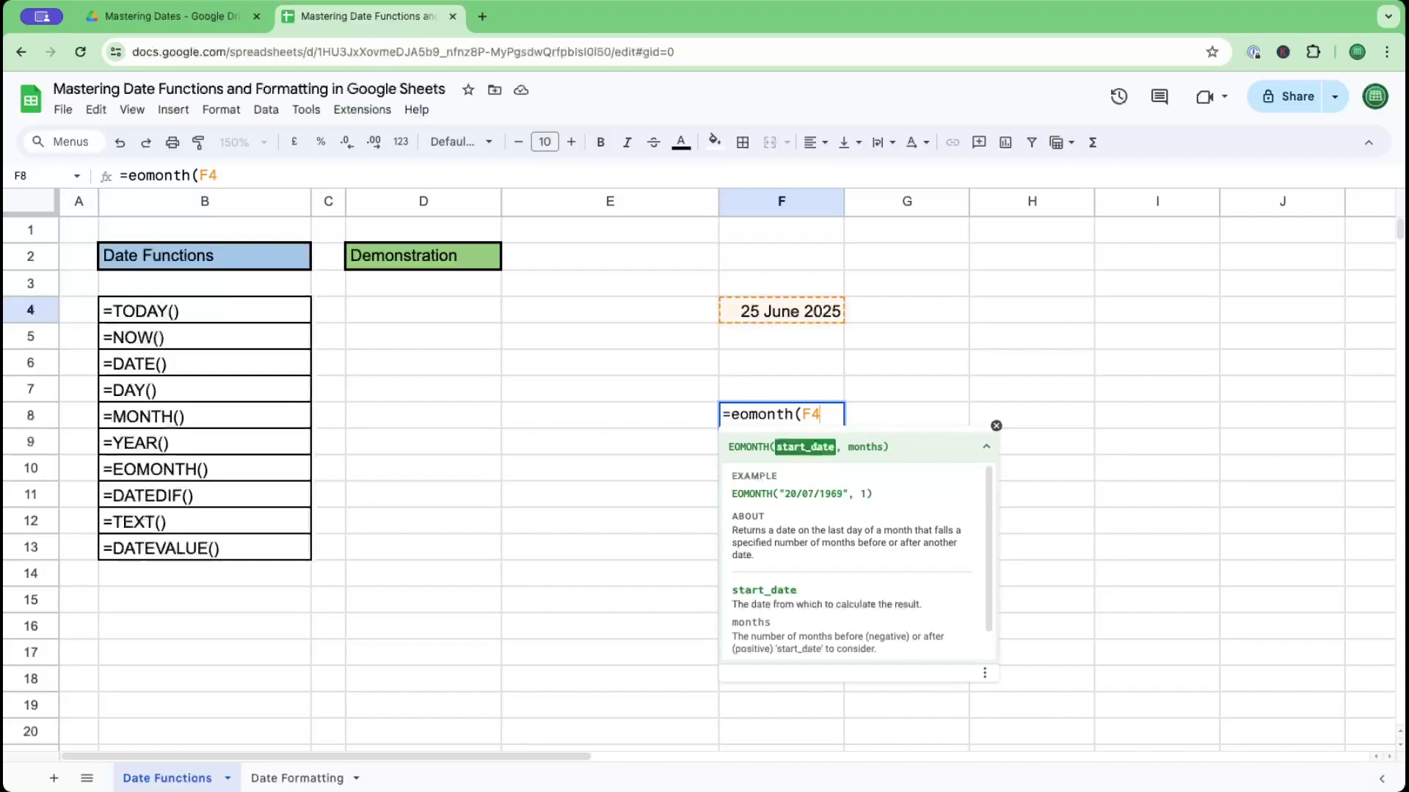
pyautogui.write(',')
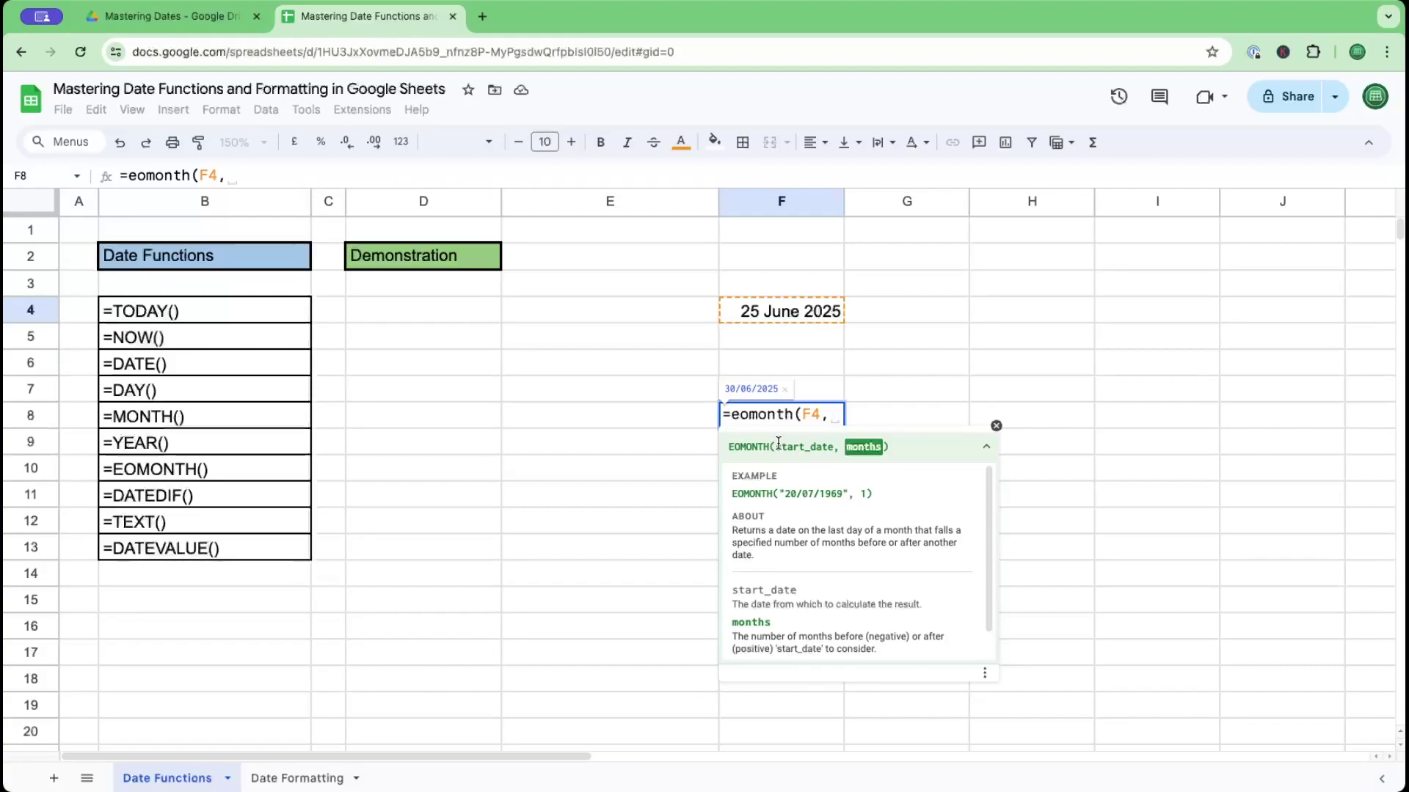
pyautogui.write('1')
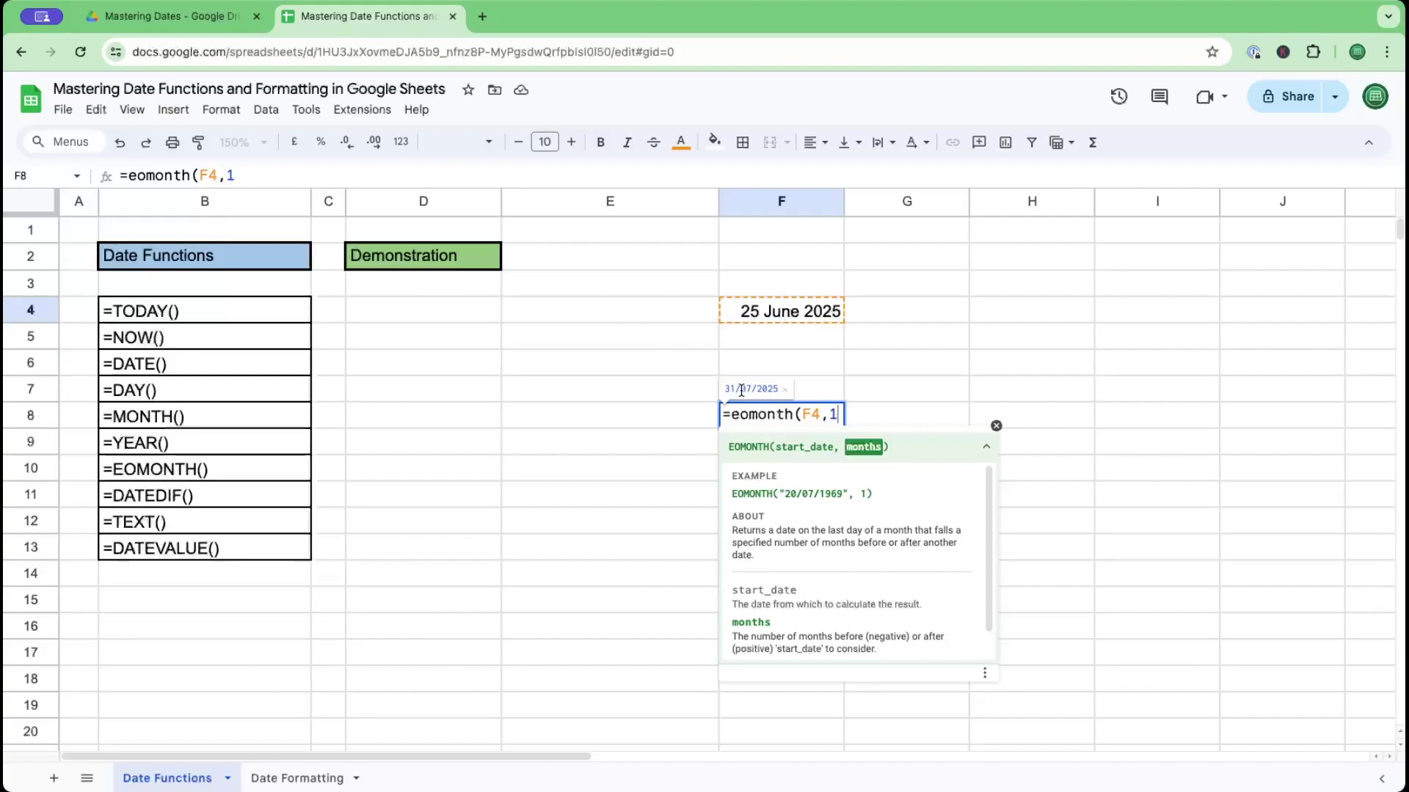
pyautogui.press('BackSpace')
pyautogui.write('-1')
pyautogui.press('BackSpace')
pyautogui.press('BackSpace')
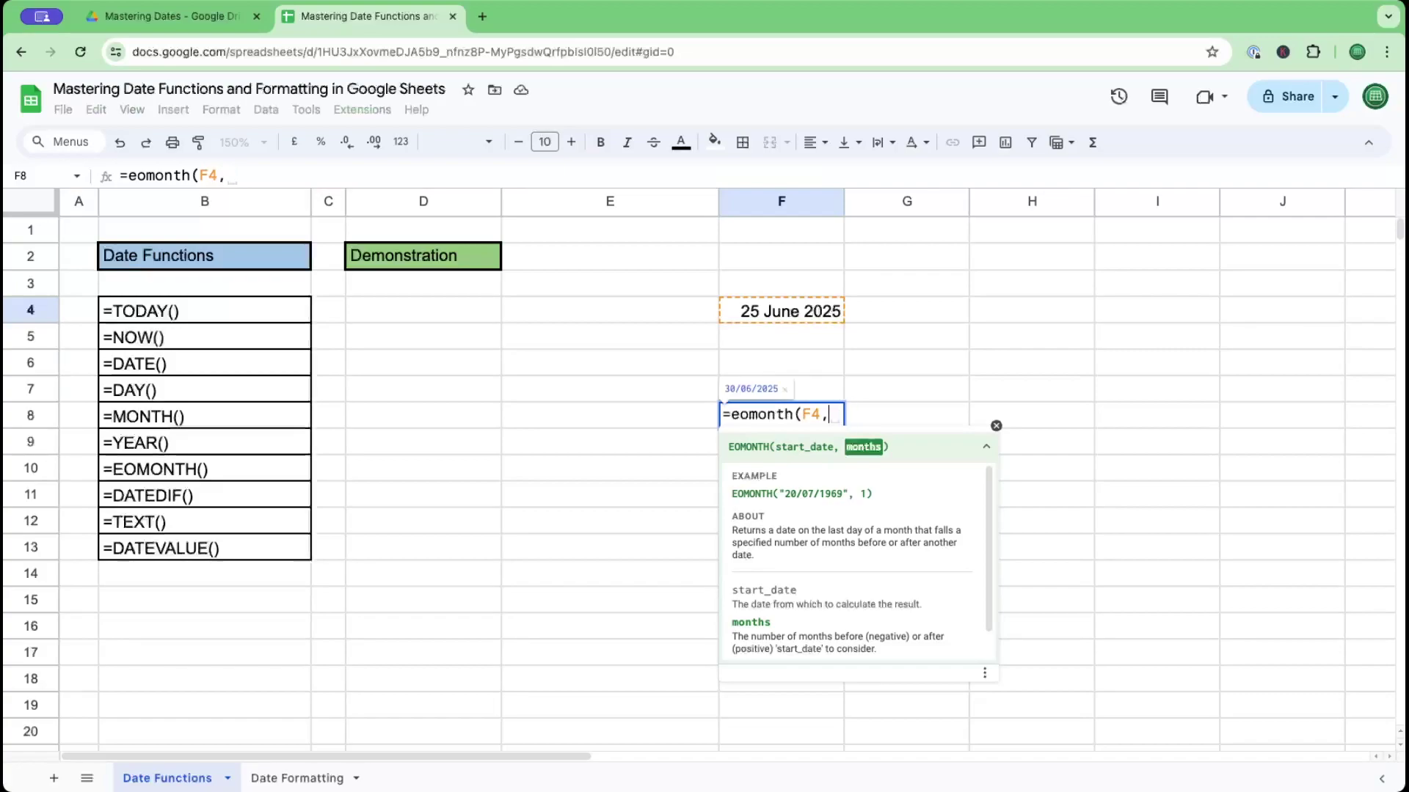
pyautogui.write('0)')
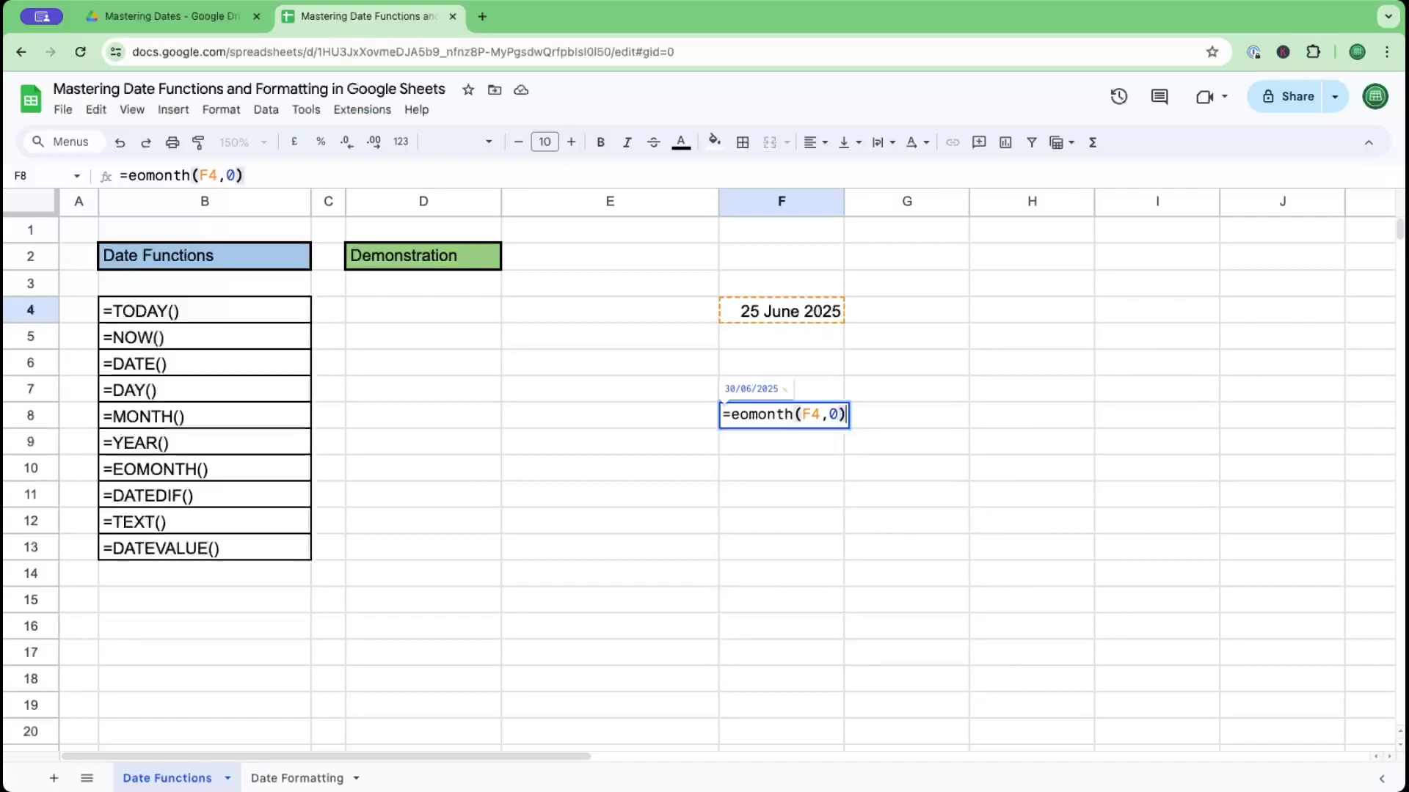
pyautogui.press('Return')
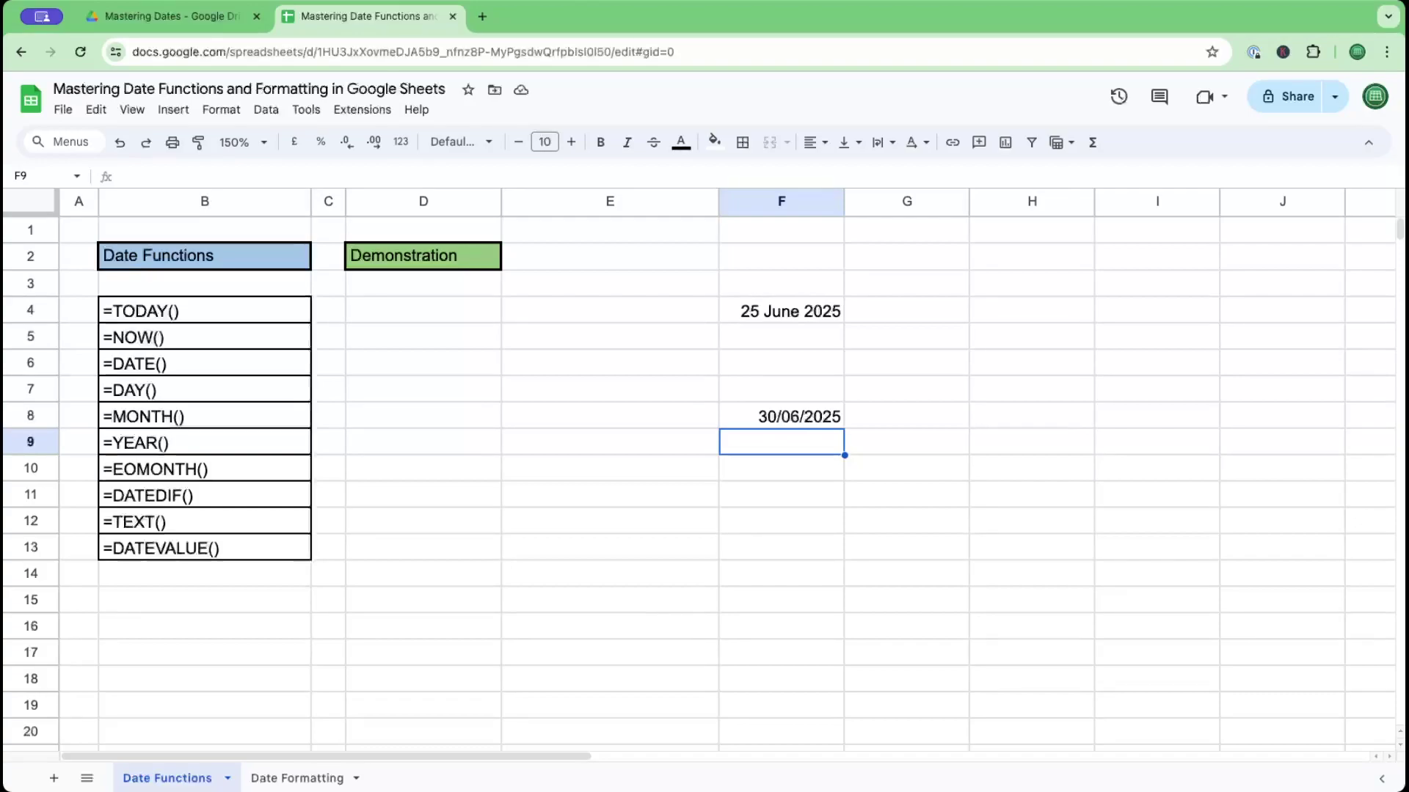
# Step: Clear the end-of-month formula from F8 and the sample date from F4
pyautogui.click(768, 419)
pyautogui.press('Delete')
pyautogui.click(770, 312)
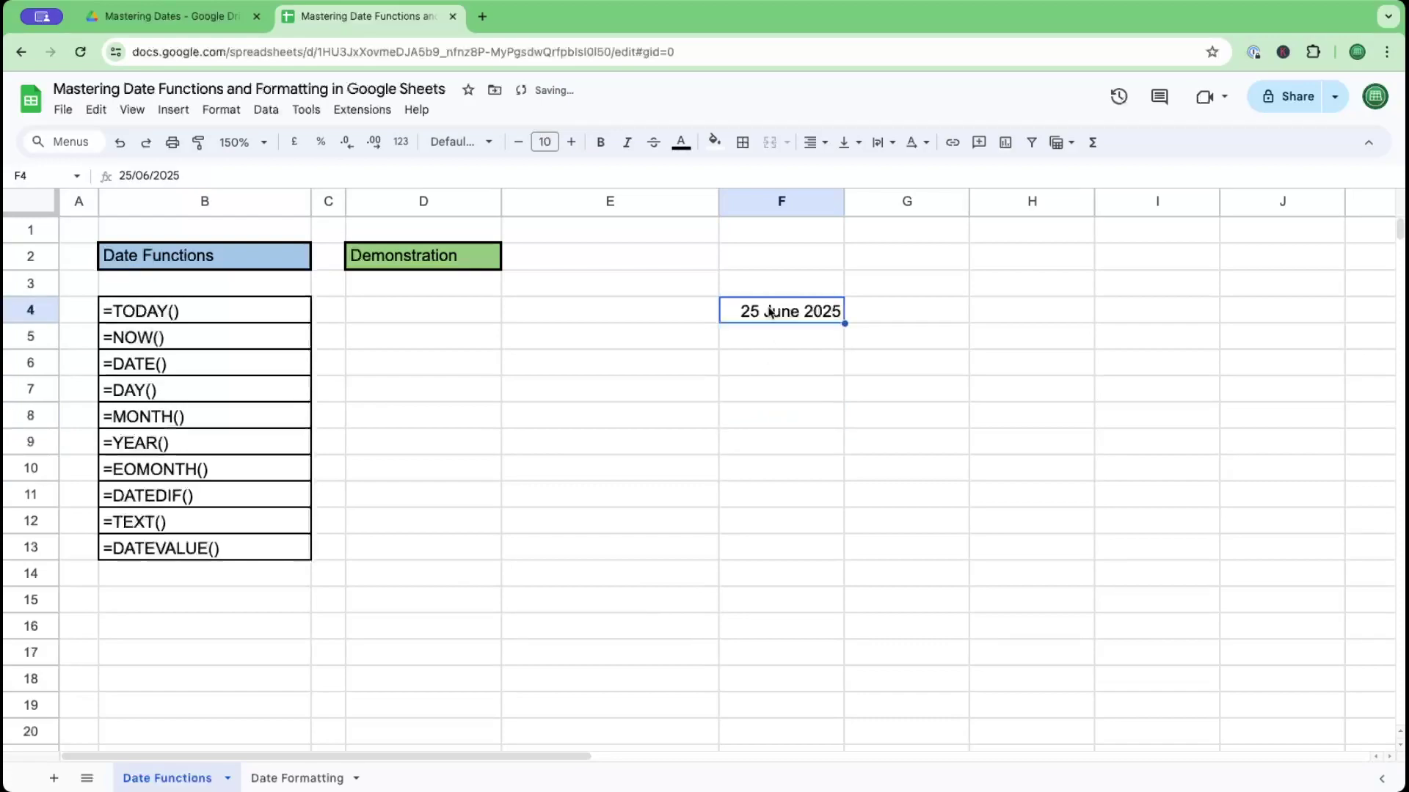
pyautogui.press('Delete')
pyautogui.click(748, 424)
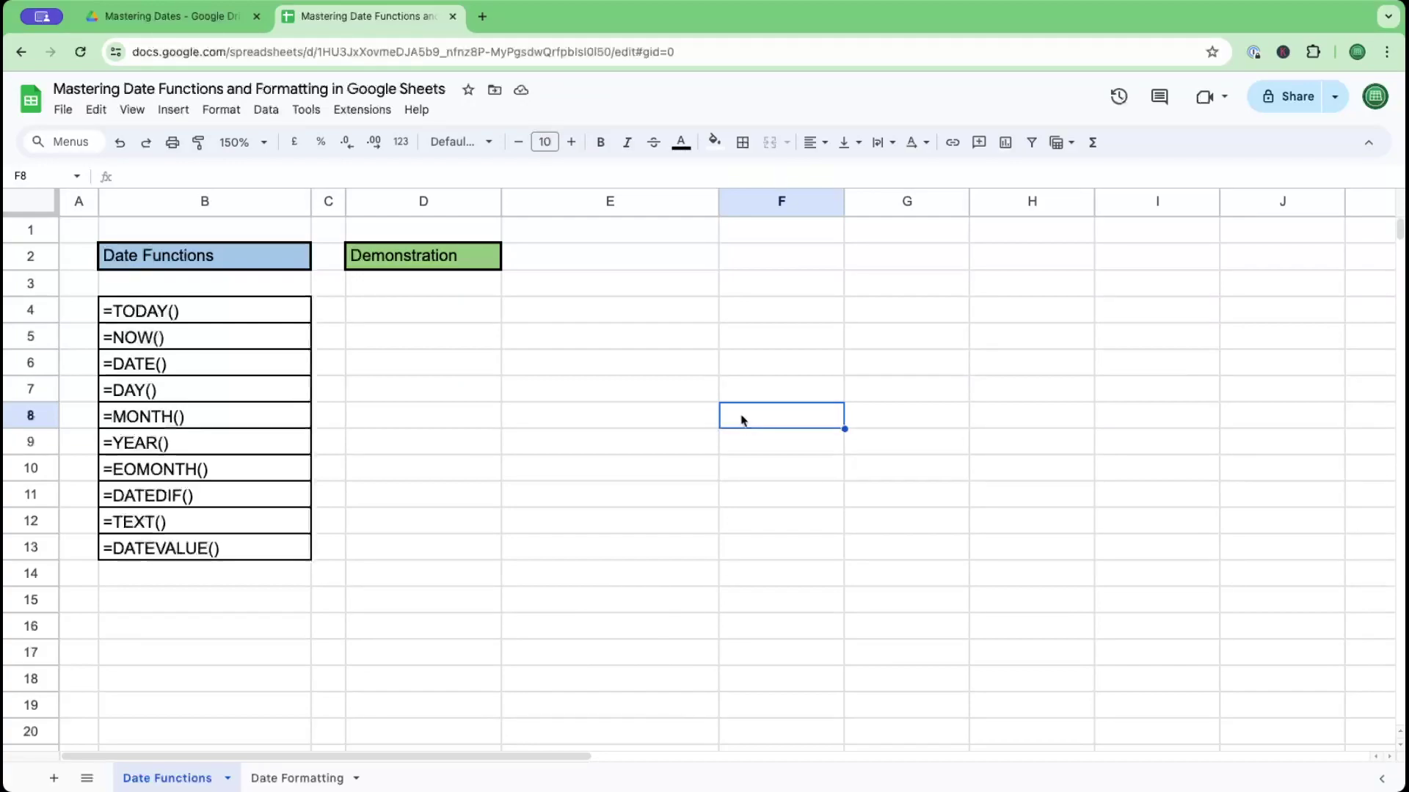
# Step: Enter the start date 6/11/1968 in cell F3 and the end date 17/5/2024 in cell G3
pyautogui.click(800, 292)
pyautogui.write('22/1/1955')
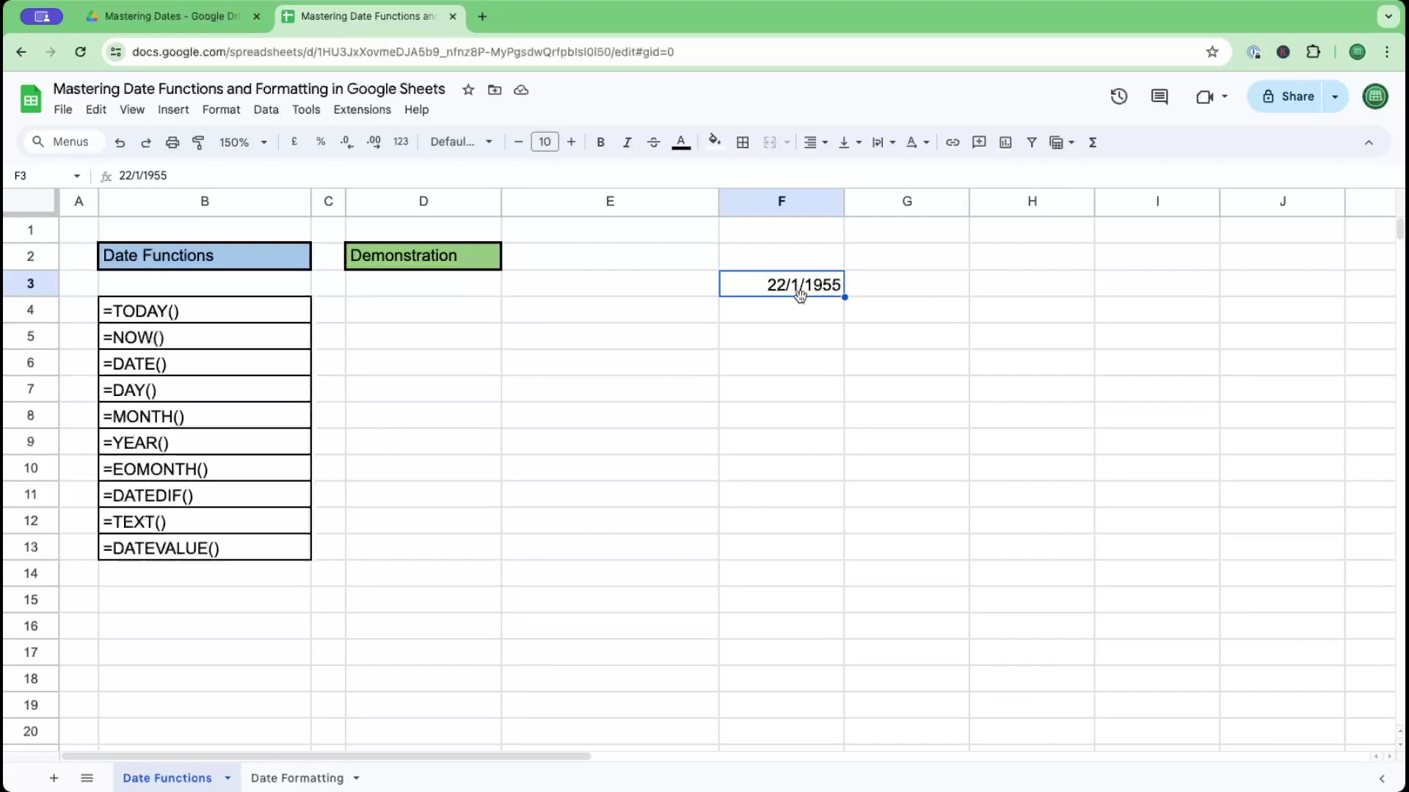
pyautogui.write('6/11/1968')
pyautogui.press('Tab')
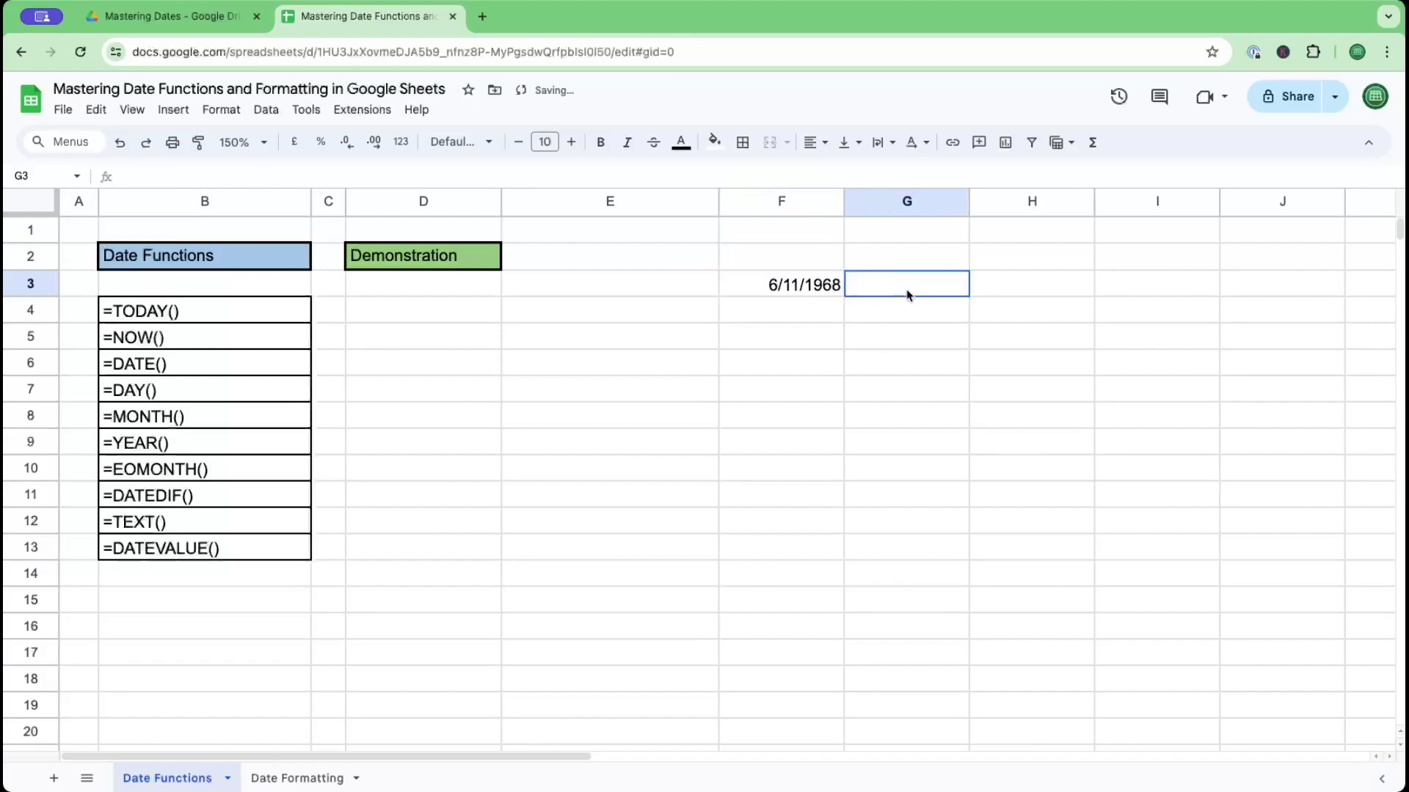
pyautogui.write('17/5/2024')
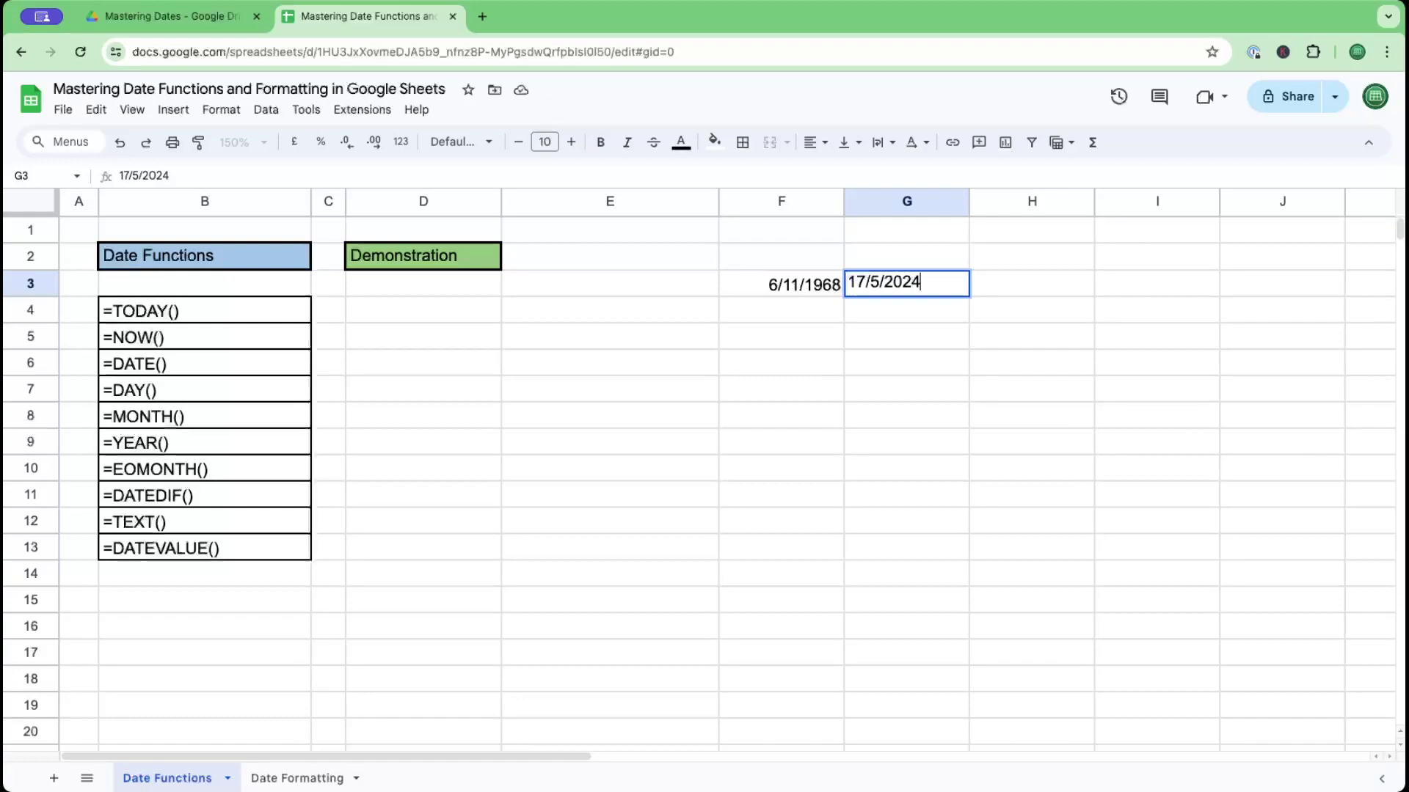
pyautogui.press('Return')
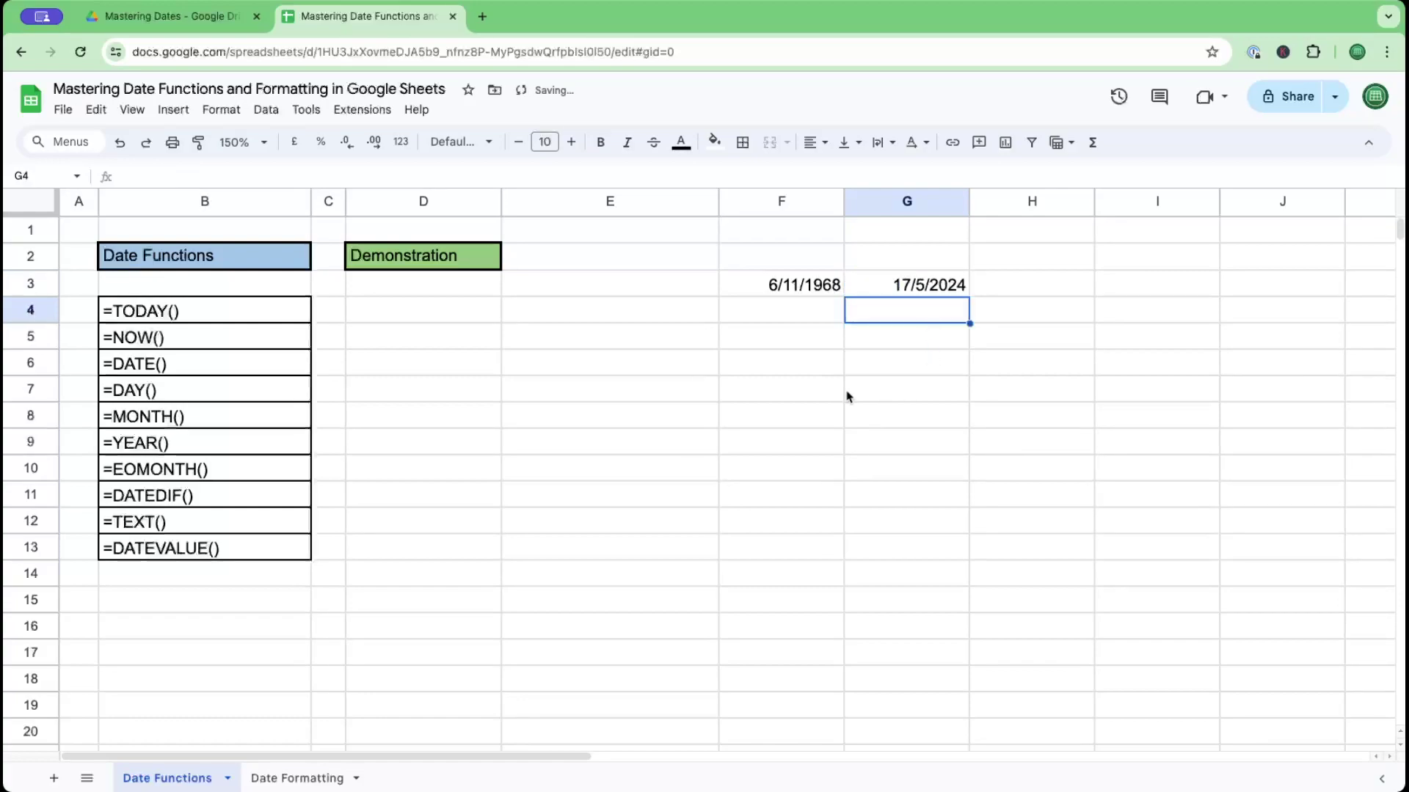
# Step: Try to calculate the years between the dates in F3 and G3 in cell F6 with =DATEDIF(F3,G3,y)
pyautogui.click(740, 368)
pyautogui.write('=')
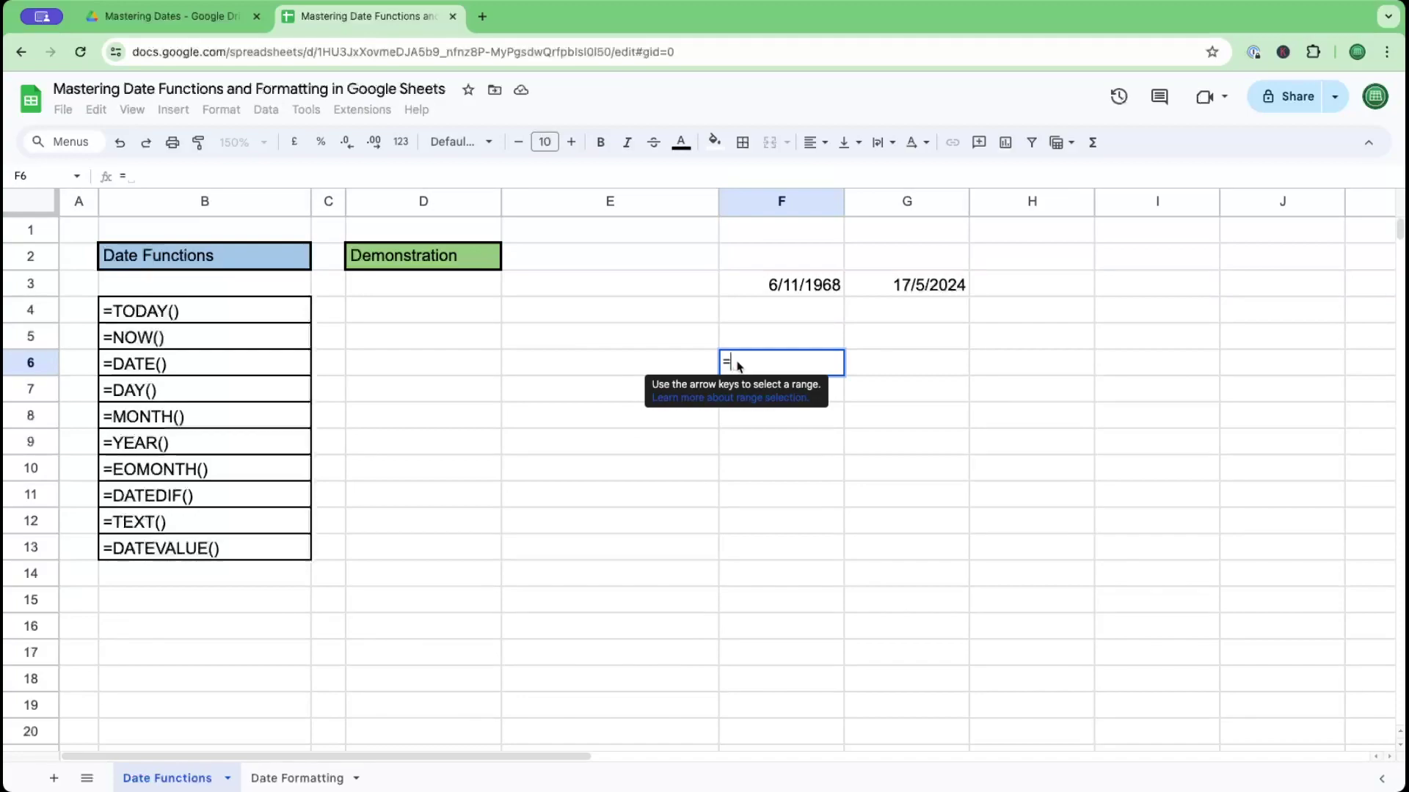
pyautogui.write('date')
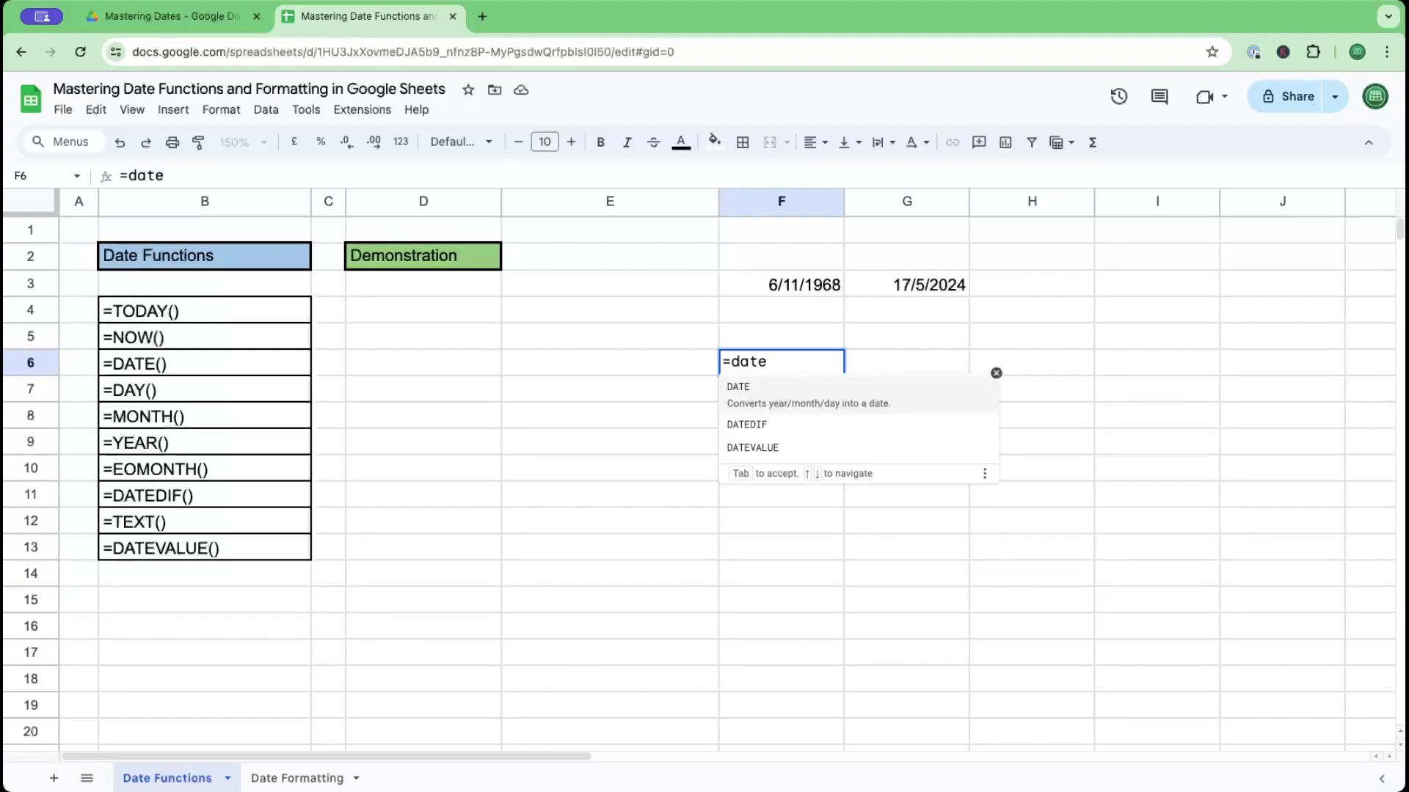
pyautogui.press('BackSpace')
pyautogui.write('edif(')
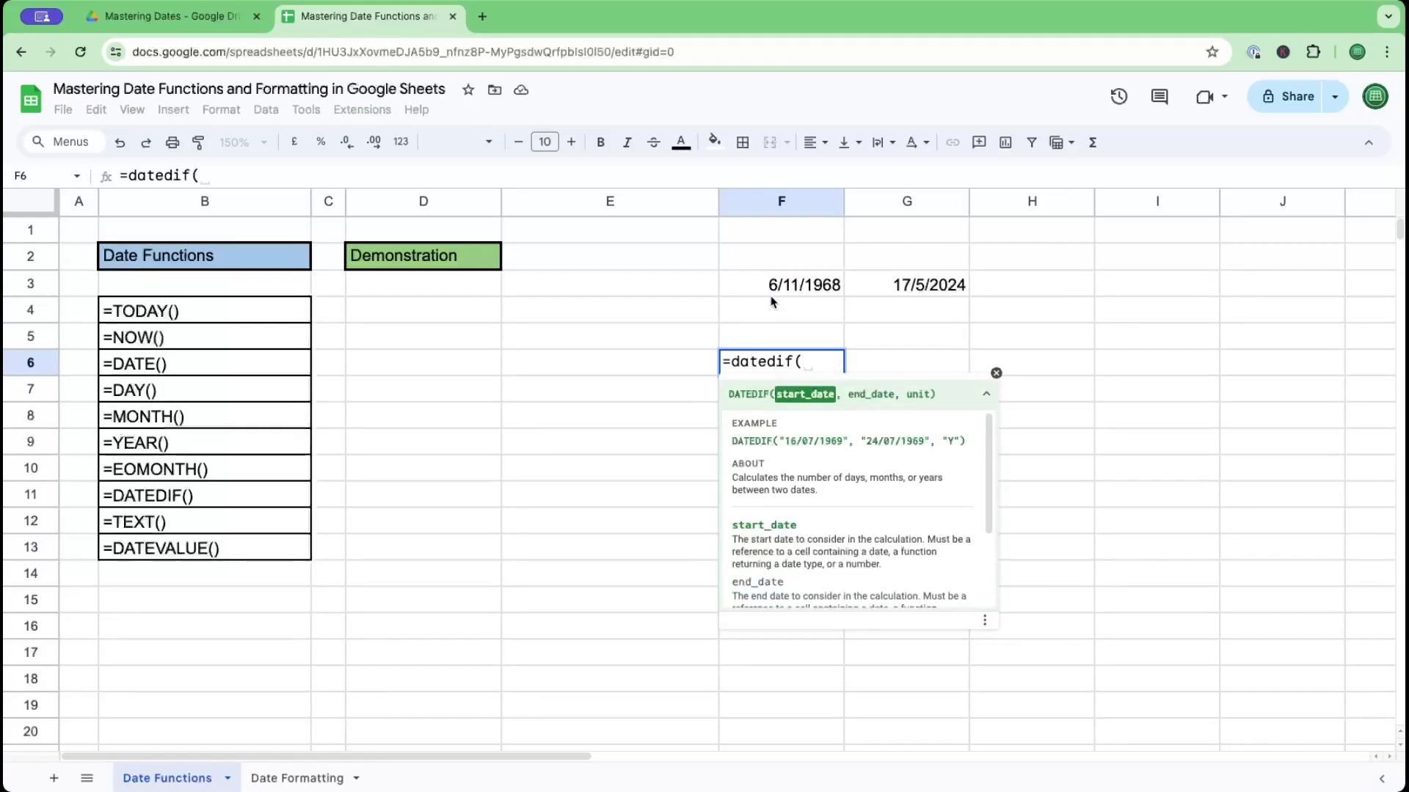
pyautogui.click(794, 287)
pyautogui.write(',')
pyautogui.click(916, 291)
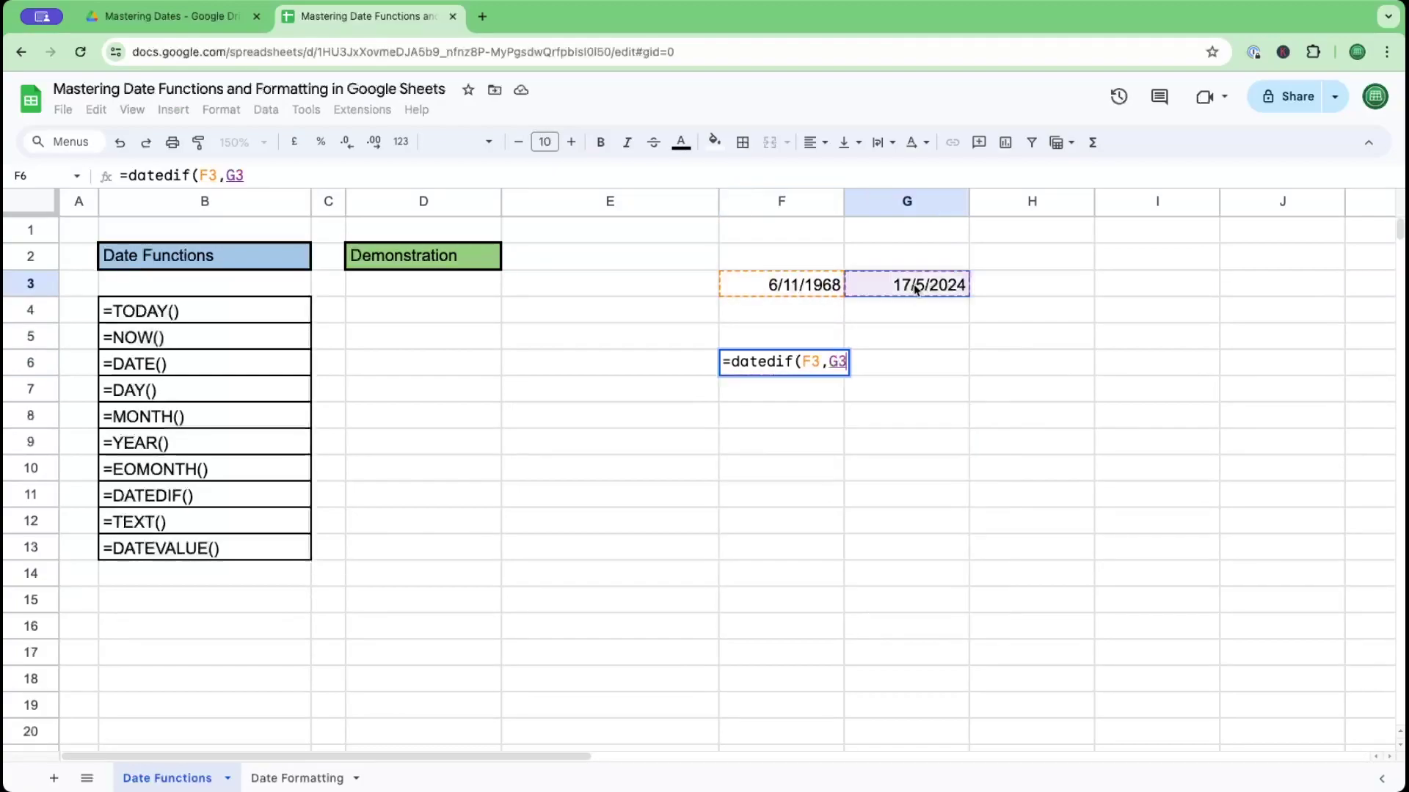
pyautogui.write(',')
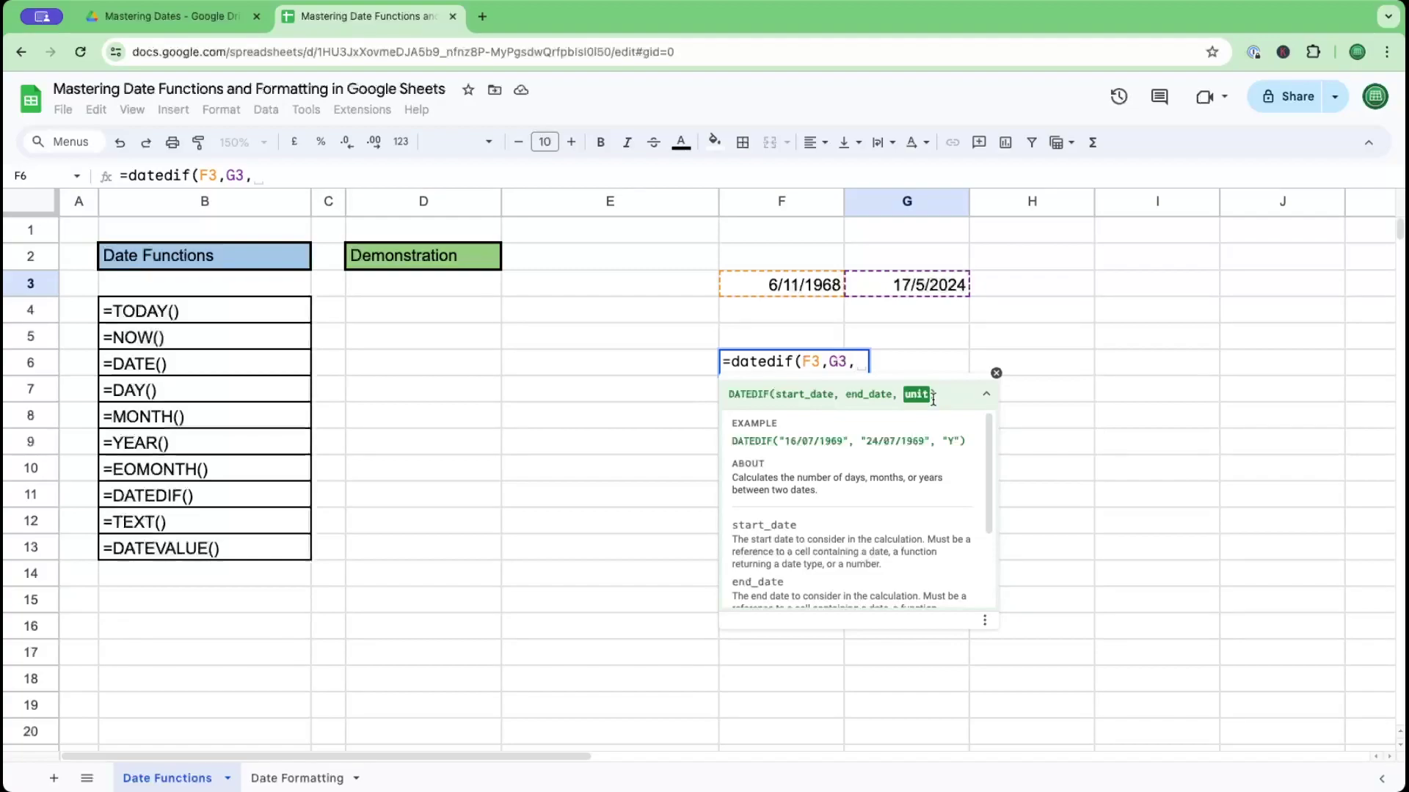
pyautogui.write('y')
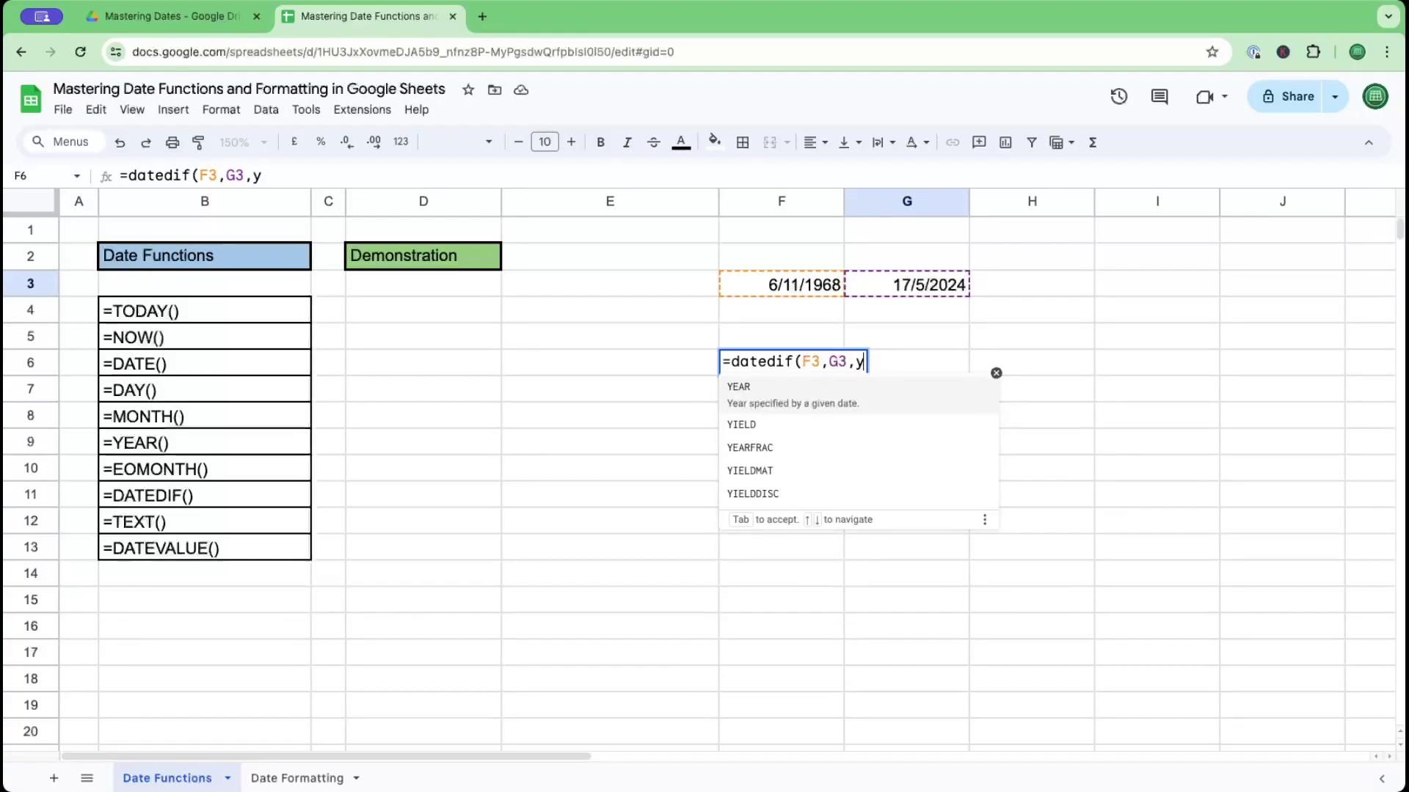
pyautogui.write(')')
pyautogui.press('Return')
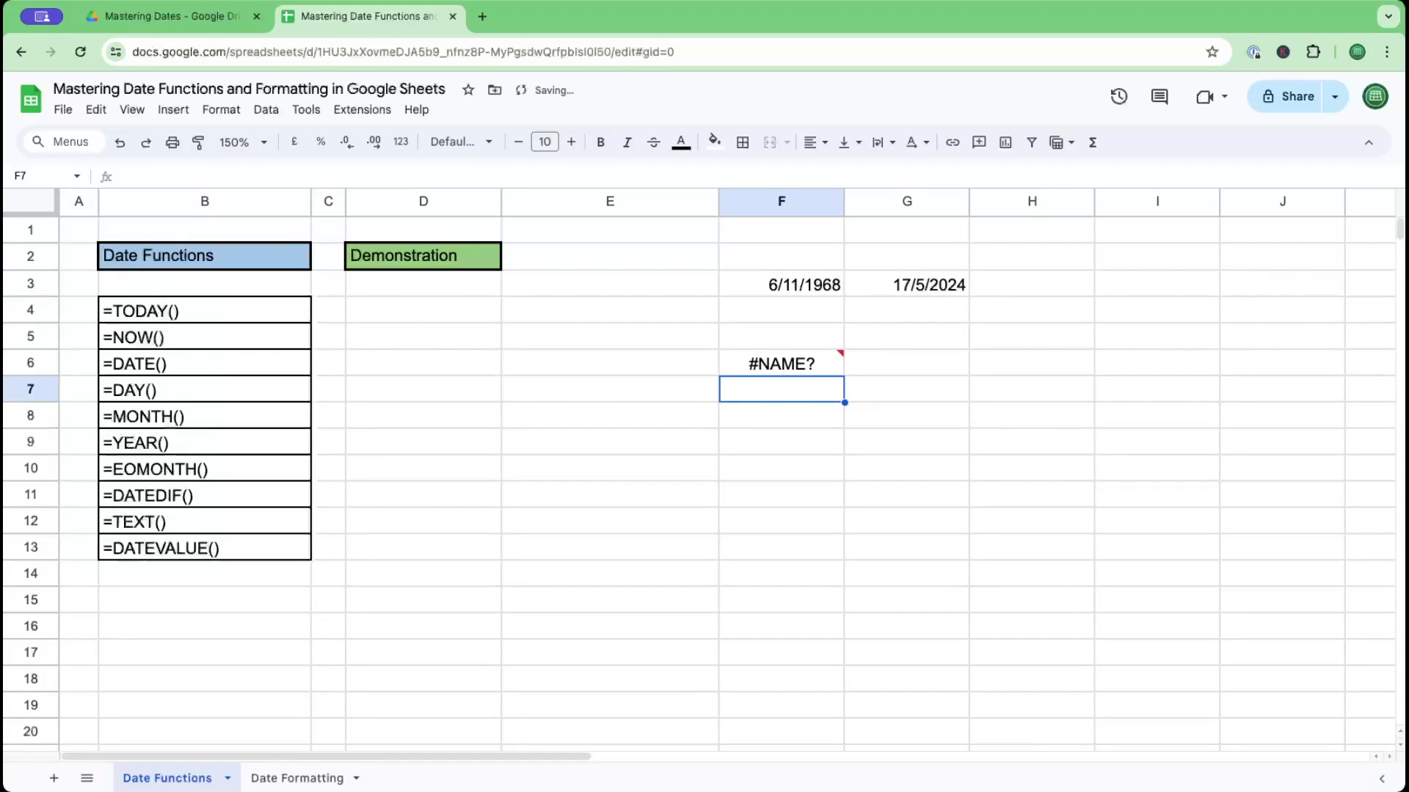
# Step: Correct the DATEDIF formula in F6 by quoting the year unit, making it =DATEDIF(F3,G3,"y")
pyautogui.click(800, 372)
pyautogui.doubleClick(800, 367)
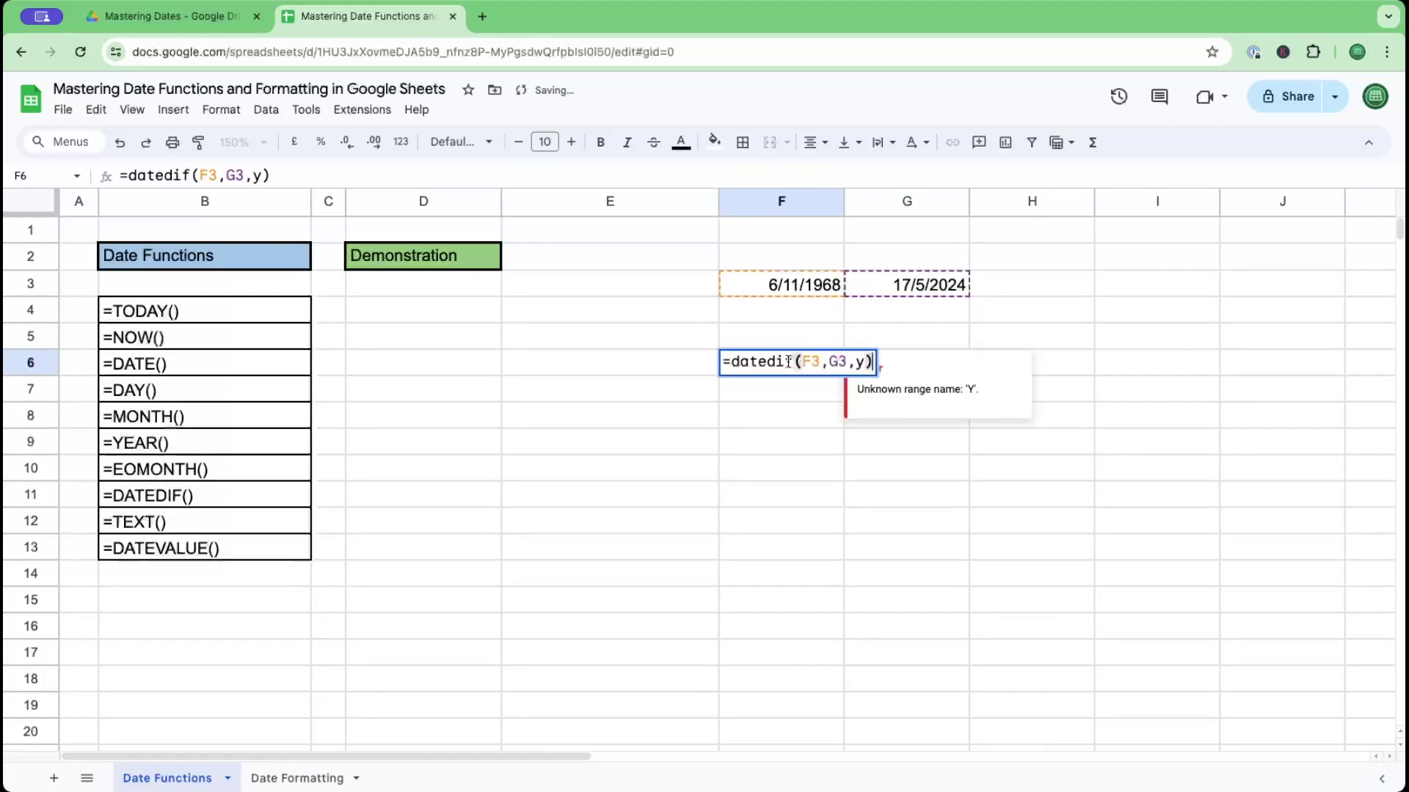
pyautogui.click(855, 362)
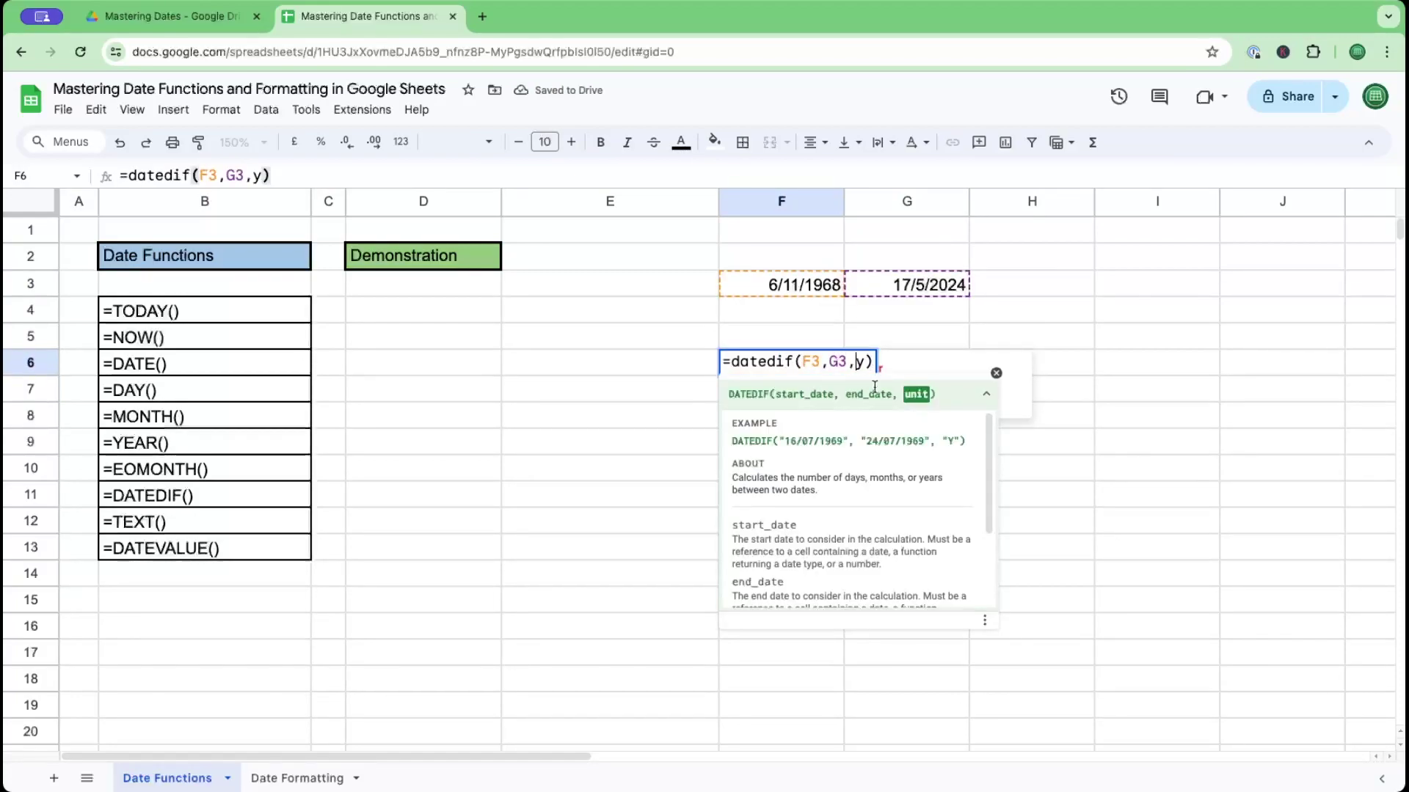
pyautogui.write('"')
pyautogui.press('Right')
pyautogui.write('"')
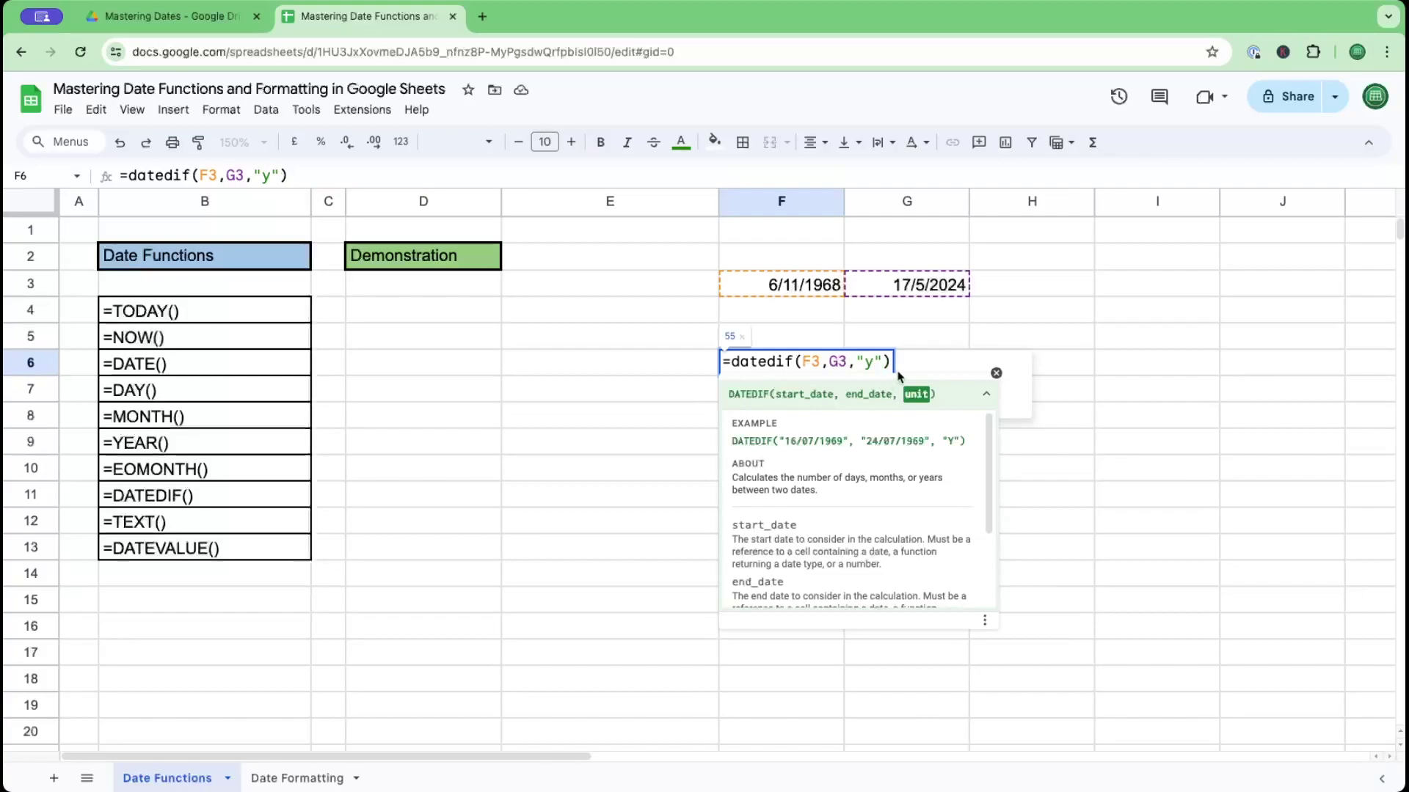
pyautogui.click(1063, 418)
# Step: Change the DATEDIF unit in F6 to "m" to calculate the months between the two dates
pyautogui.click(828, 369)
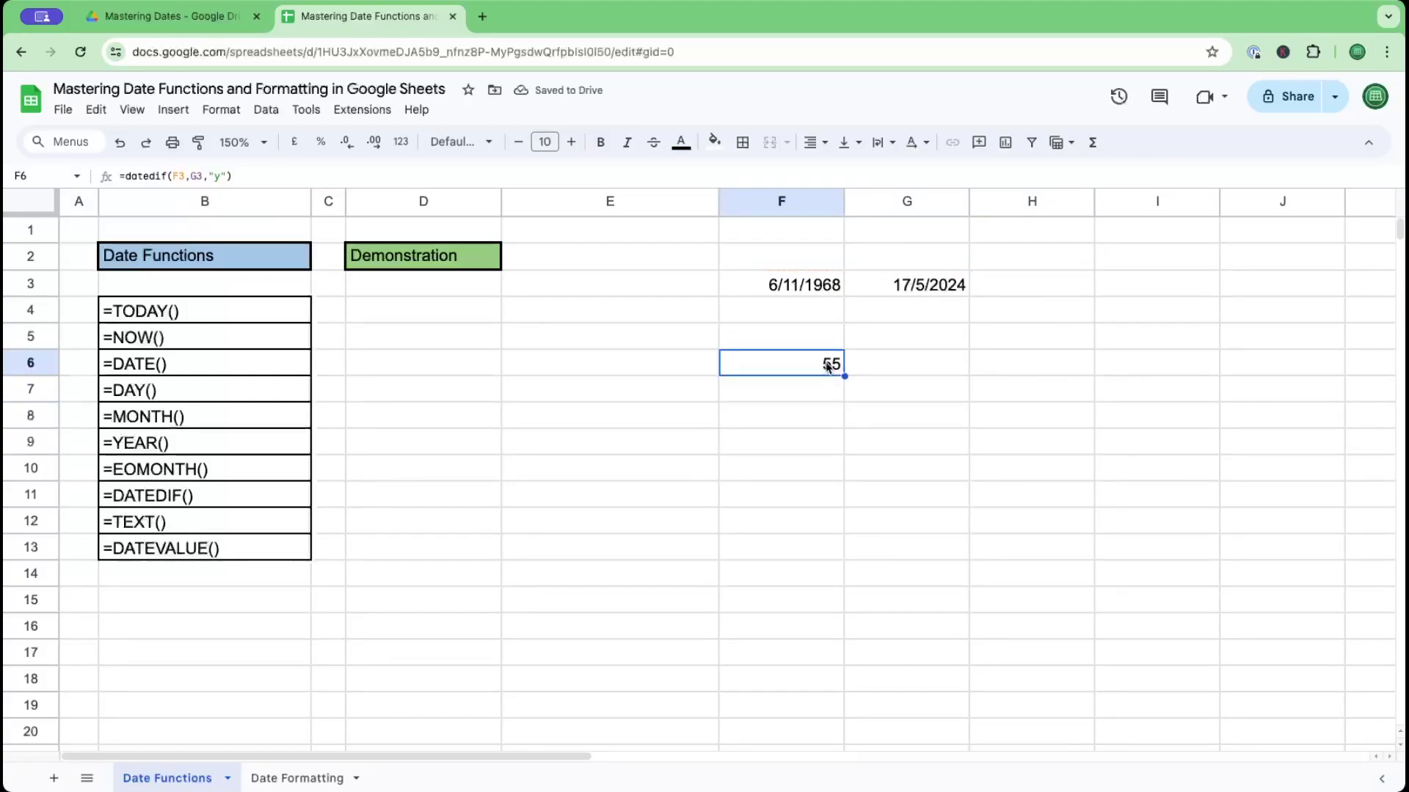
pyautogui.doubleClick(829, 364)
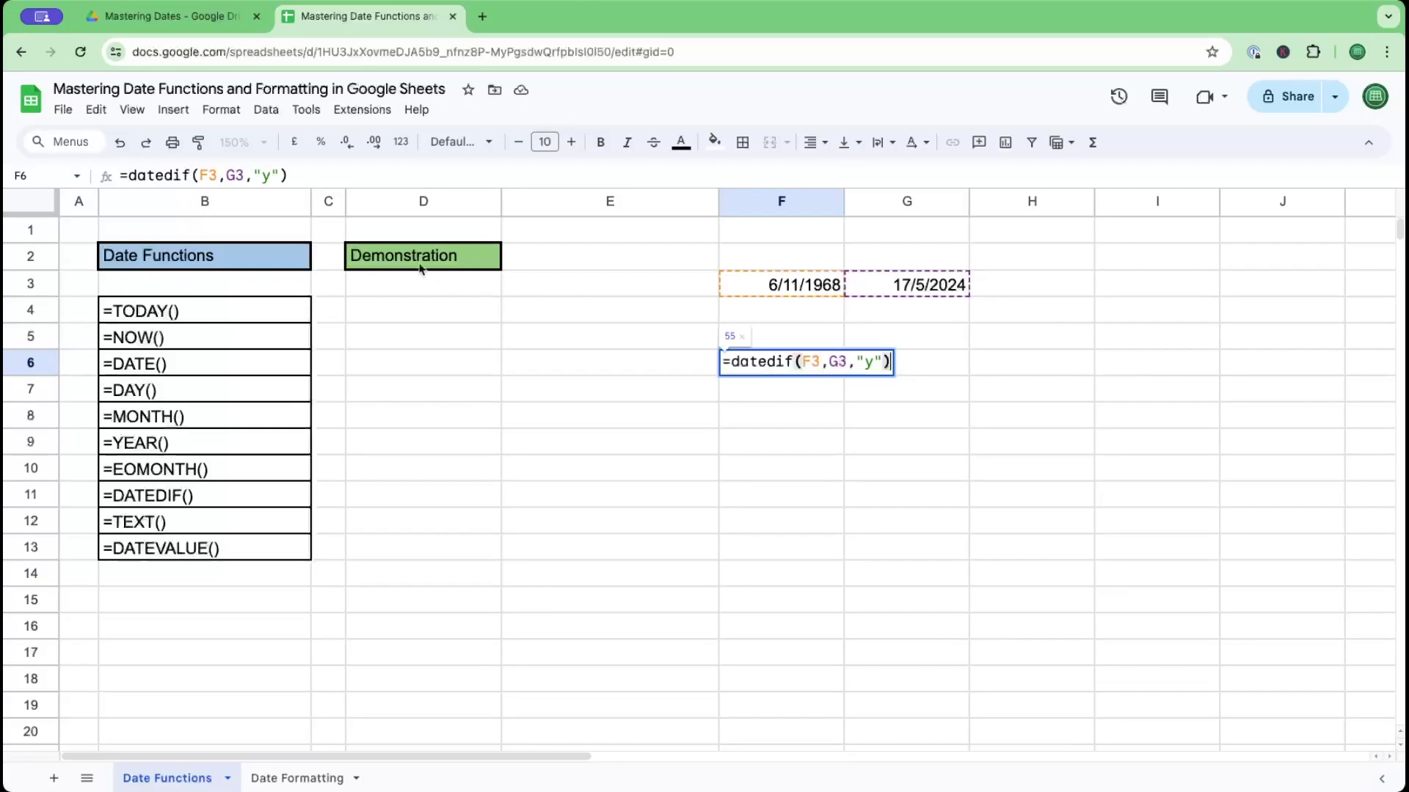
pyautogui.click(281, 178)
pyautogui.press('Left')
pyautogui.press('Left')
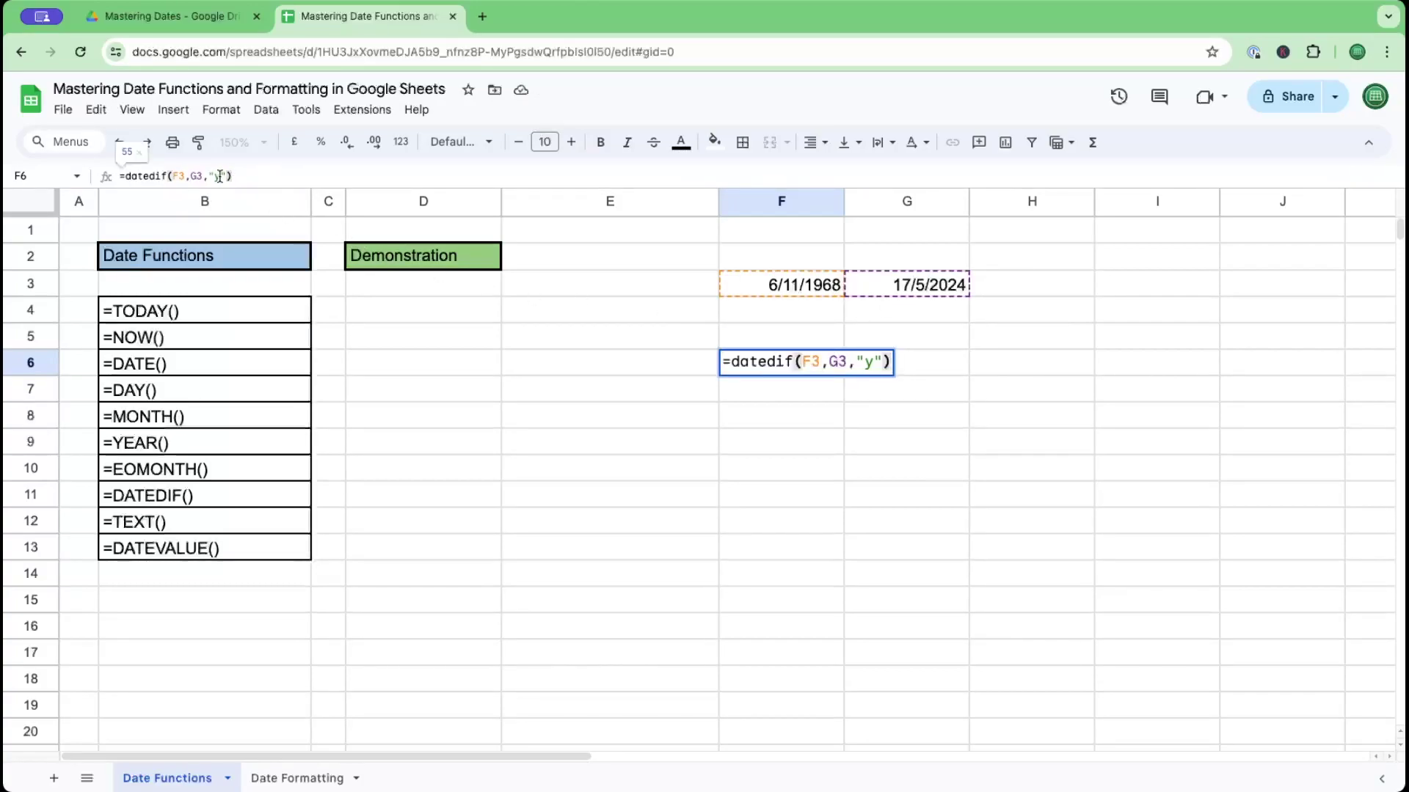
pyautogui.press('BackSpace')
pyautogui.write('m')
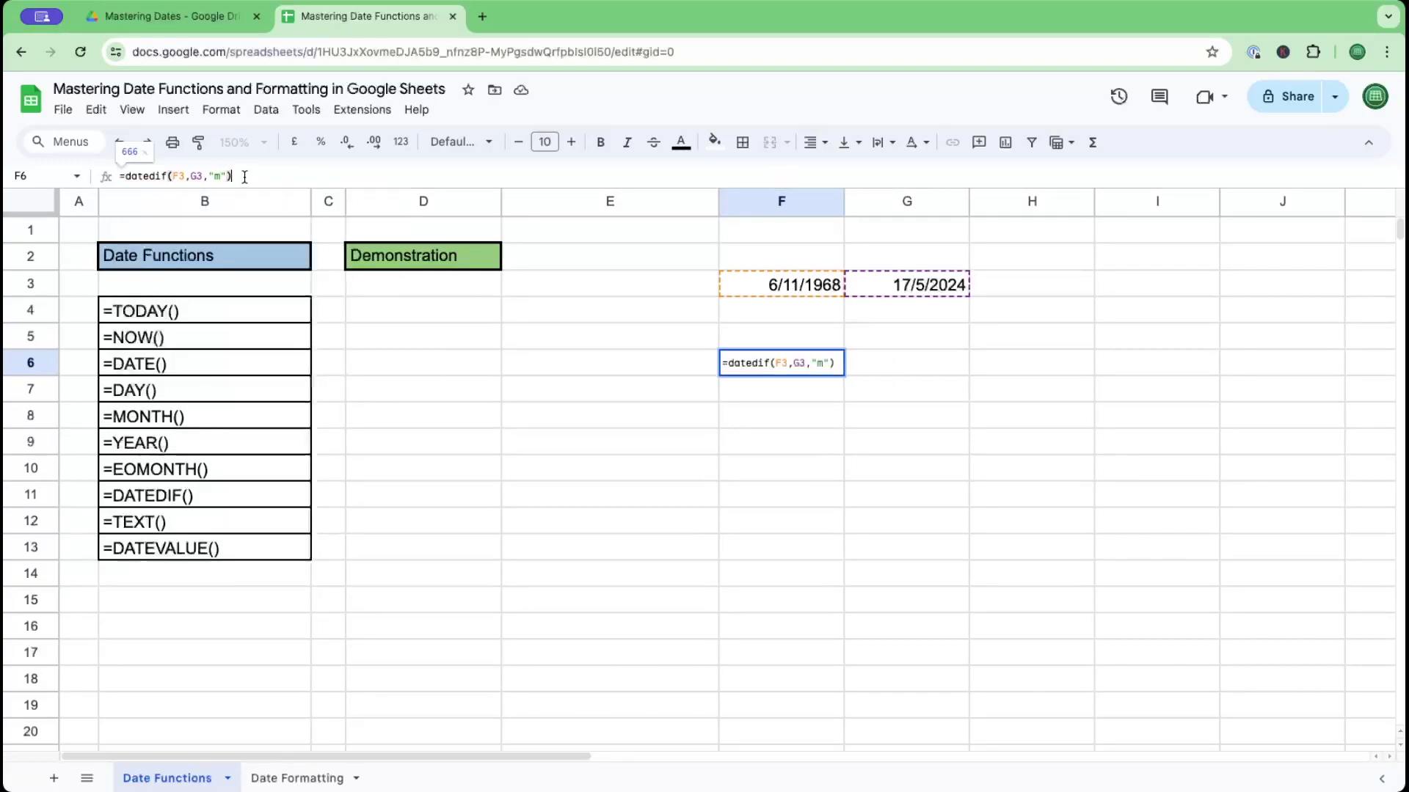
pyautogui.press('Return')
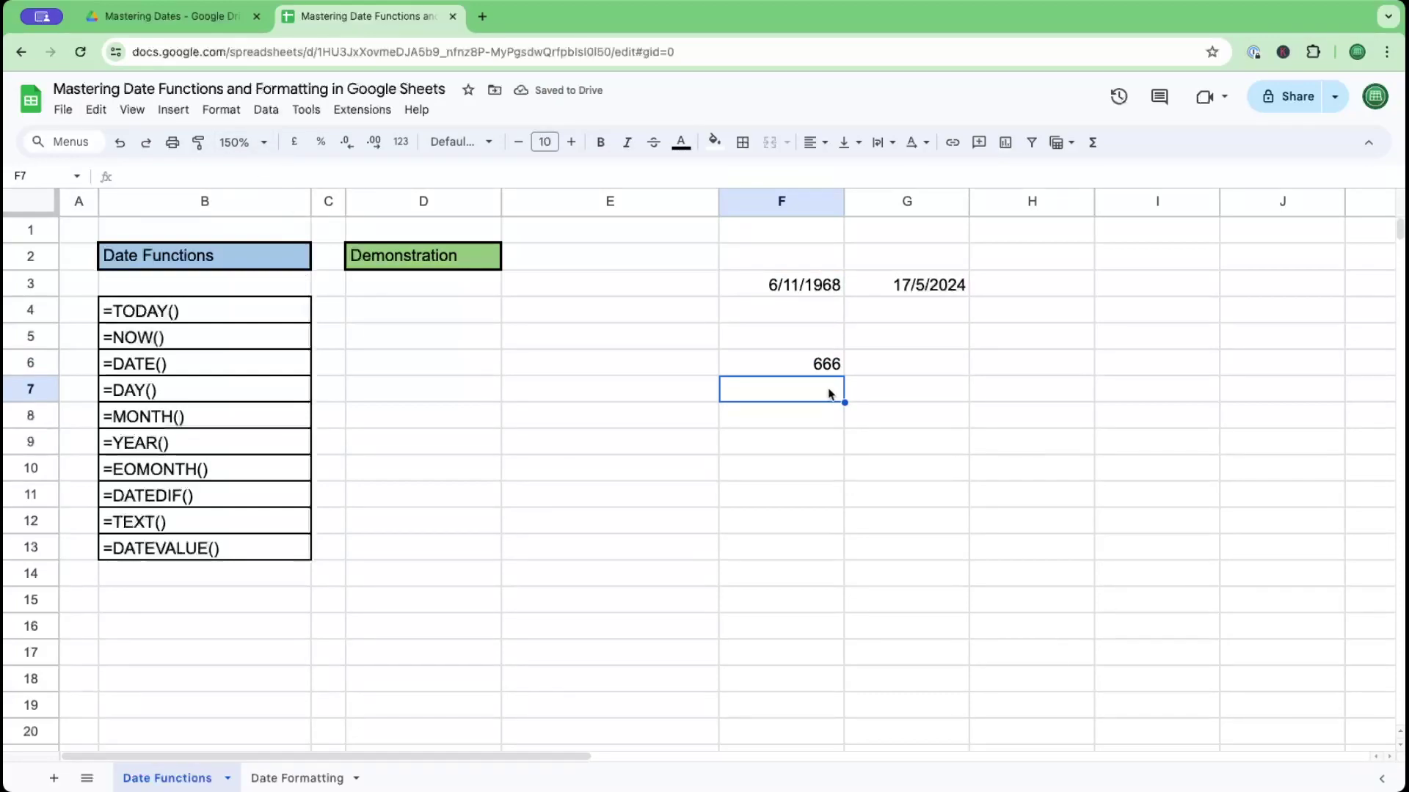
# Step: Change the DATEDIF unit in F6 to "d" to calculate the days between the two dates
pyautogui.click(826, 368)
pyautogui.click(218, 176)
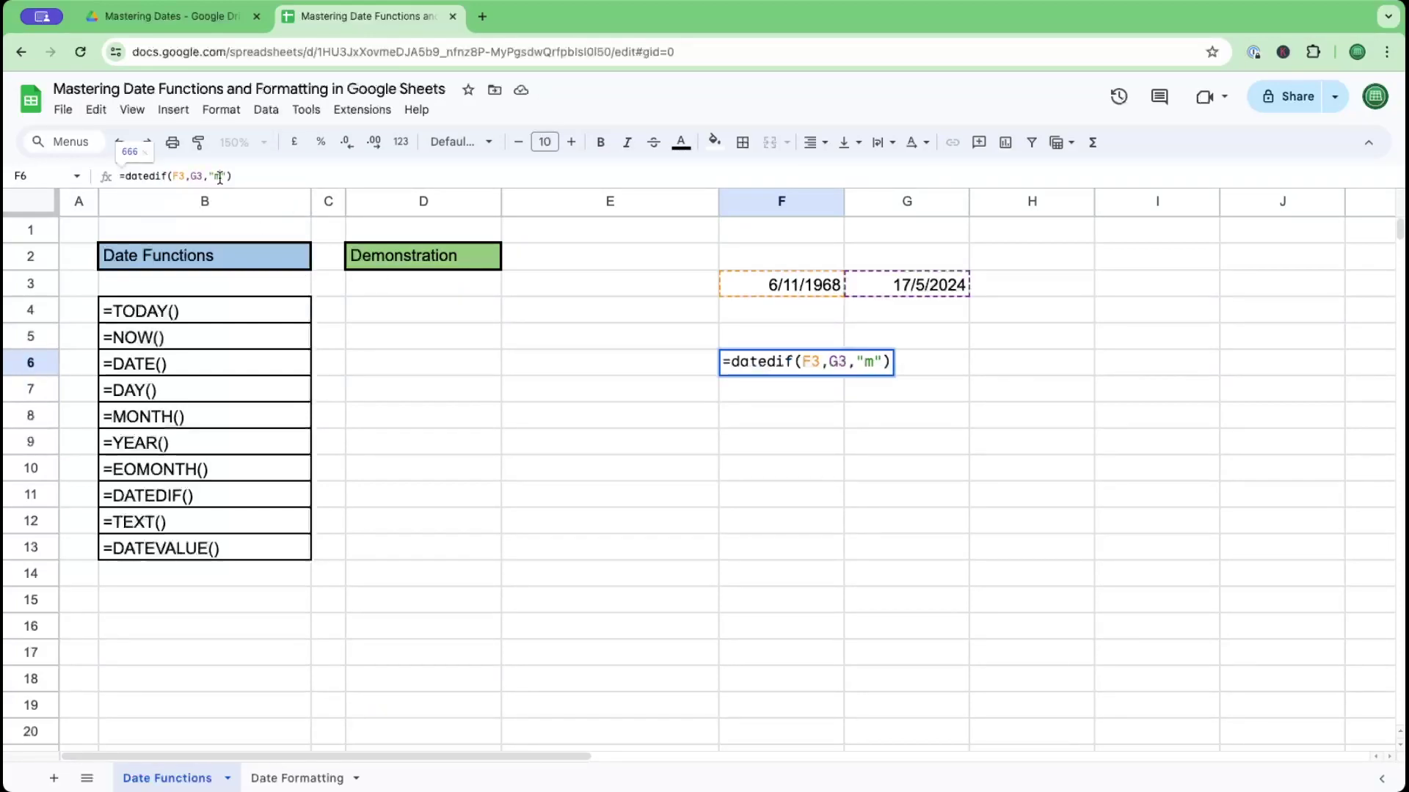
pyautogui.write('d')
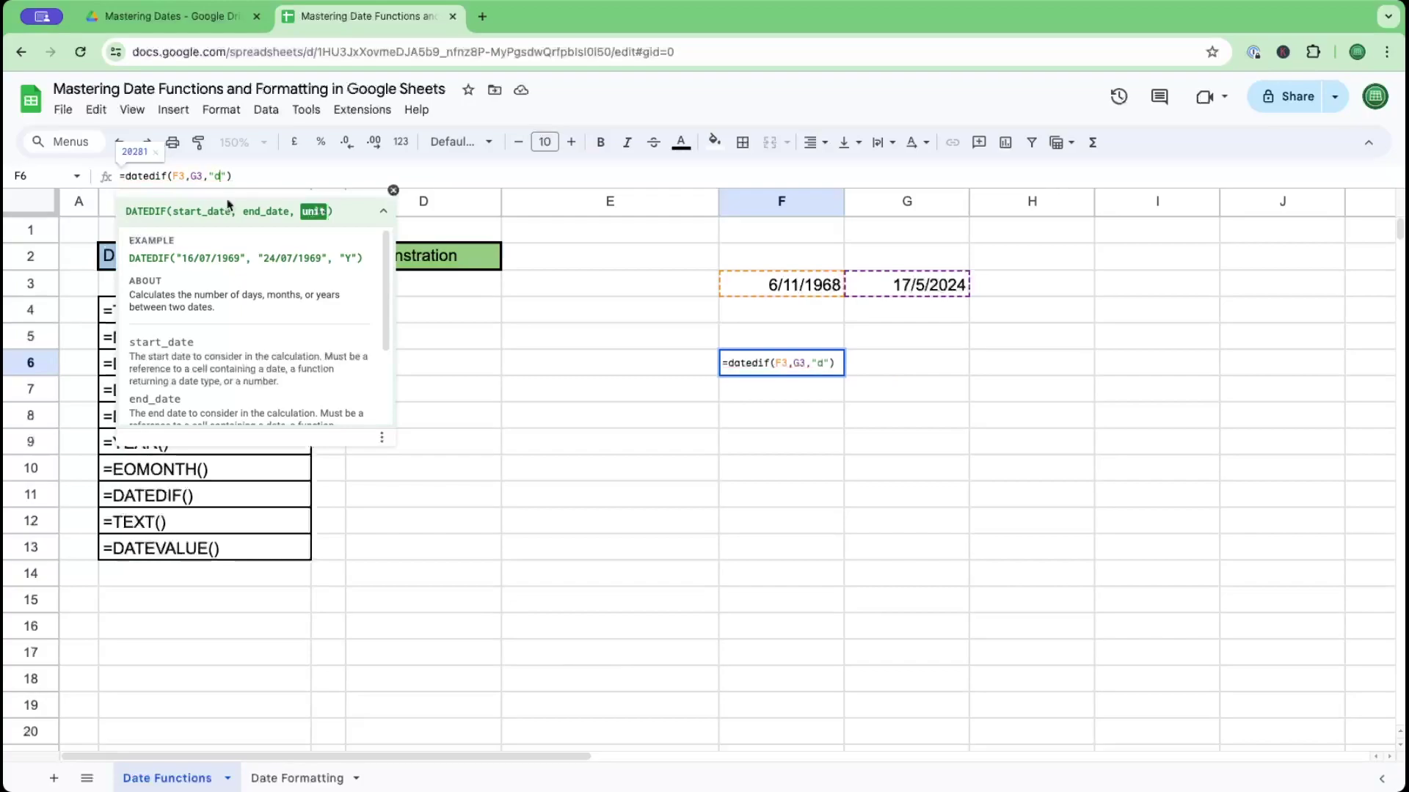
pyautogui.press('Return')
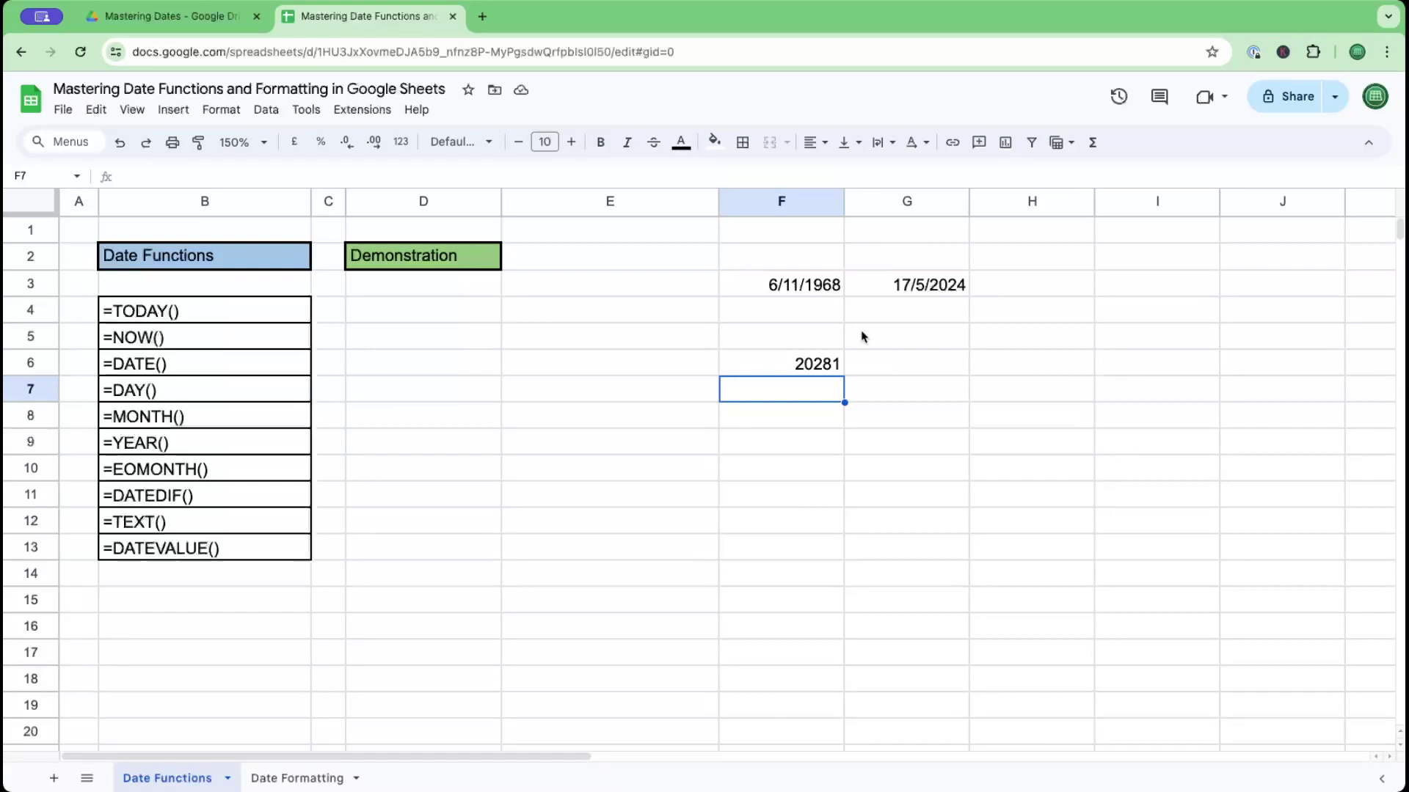
# Step: Clear the DATEDIF example from F3, G3 and F6, and enter the serial number 20124 in cell F5
pyautogui.click(822, 369)
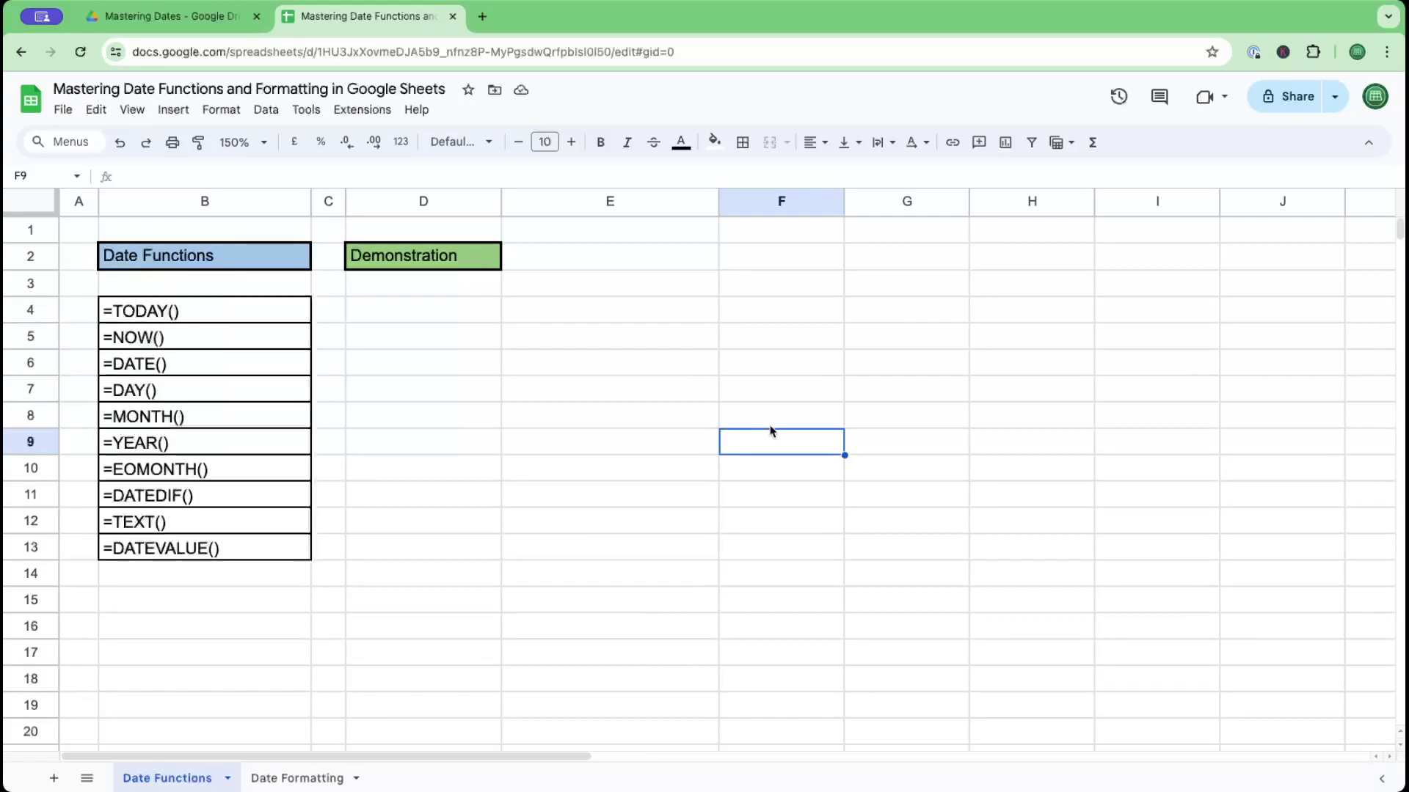
pyautogui.click(763, 343)
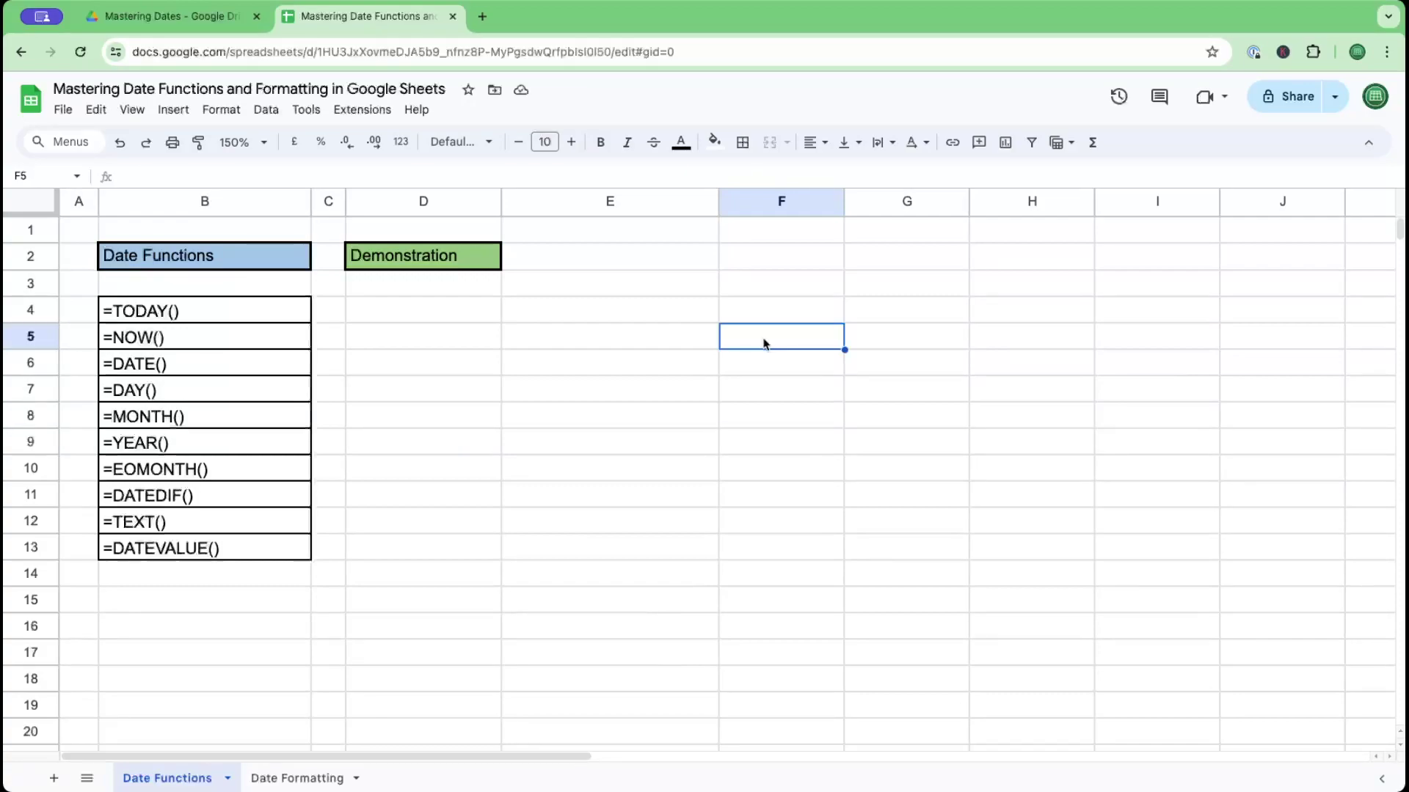
pyautogui.write('20124')
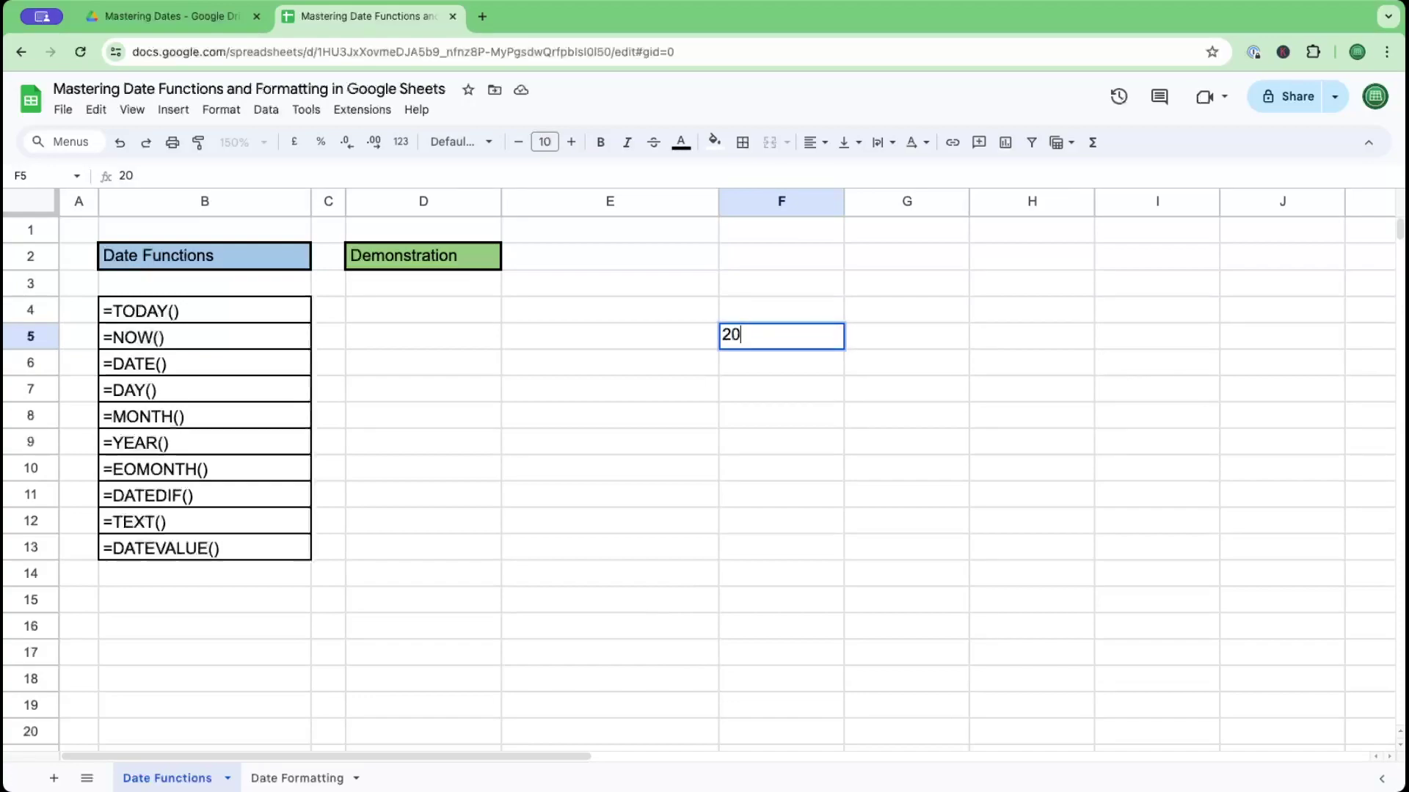
# Step: Convert the number in F5 to date text in cell F8 with =TEXT(F5,"dd-mm-yy")
pyautogui.click(767, 428)
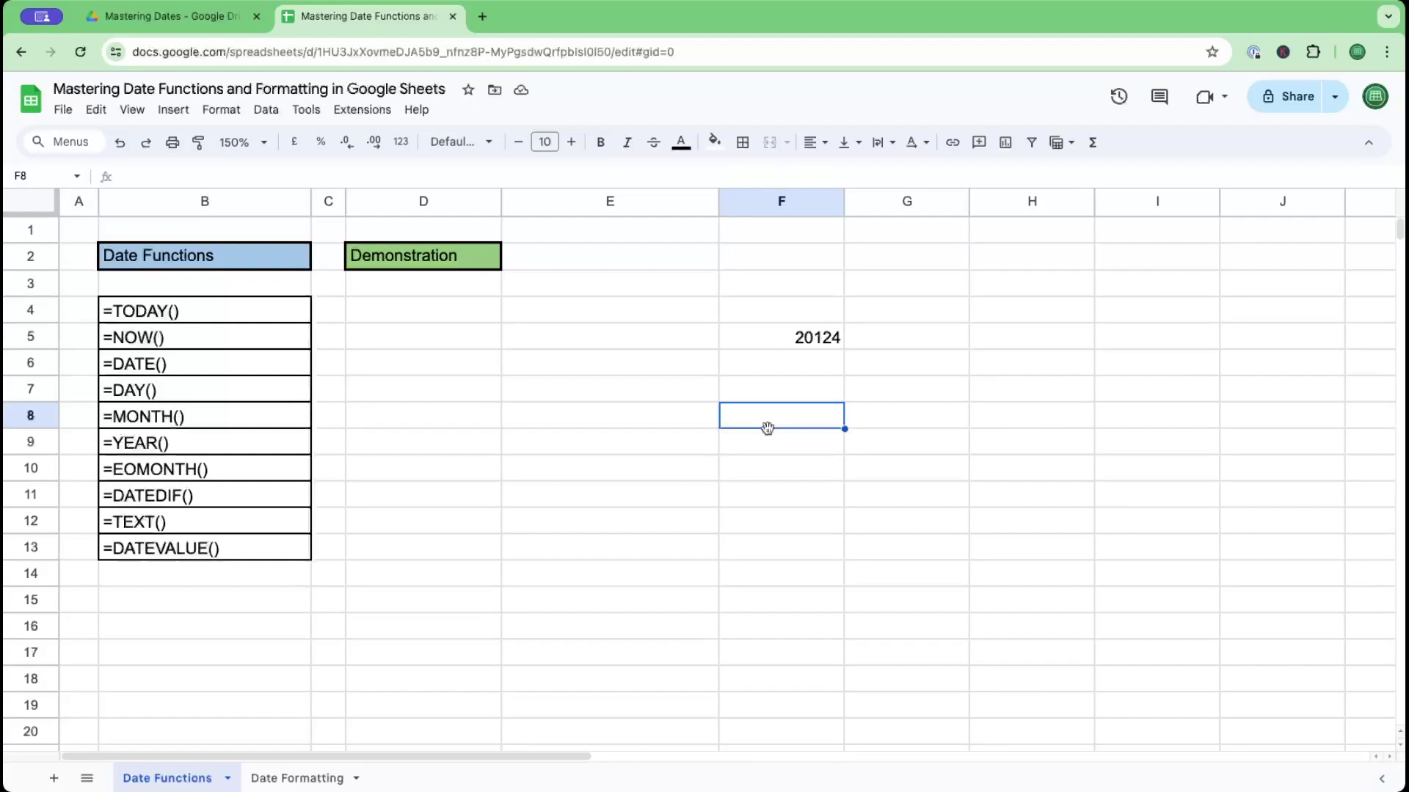
pyautogui.write('=text(')
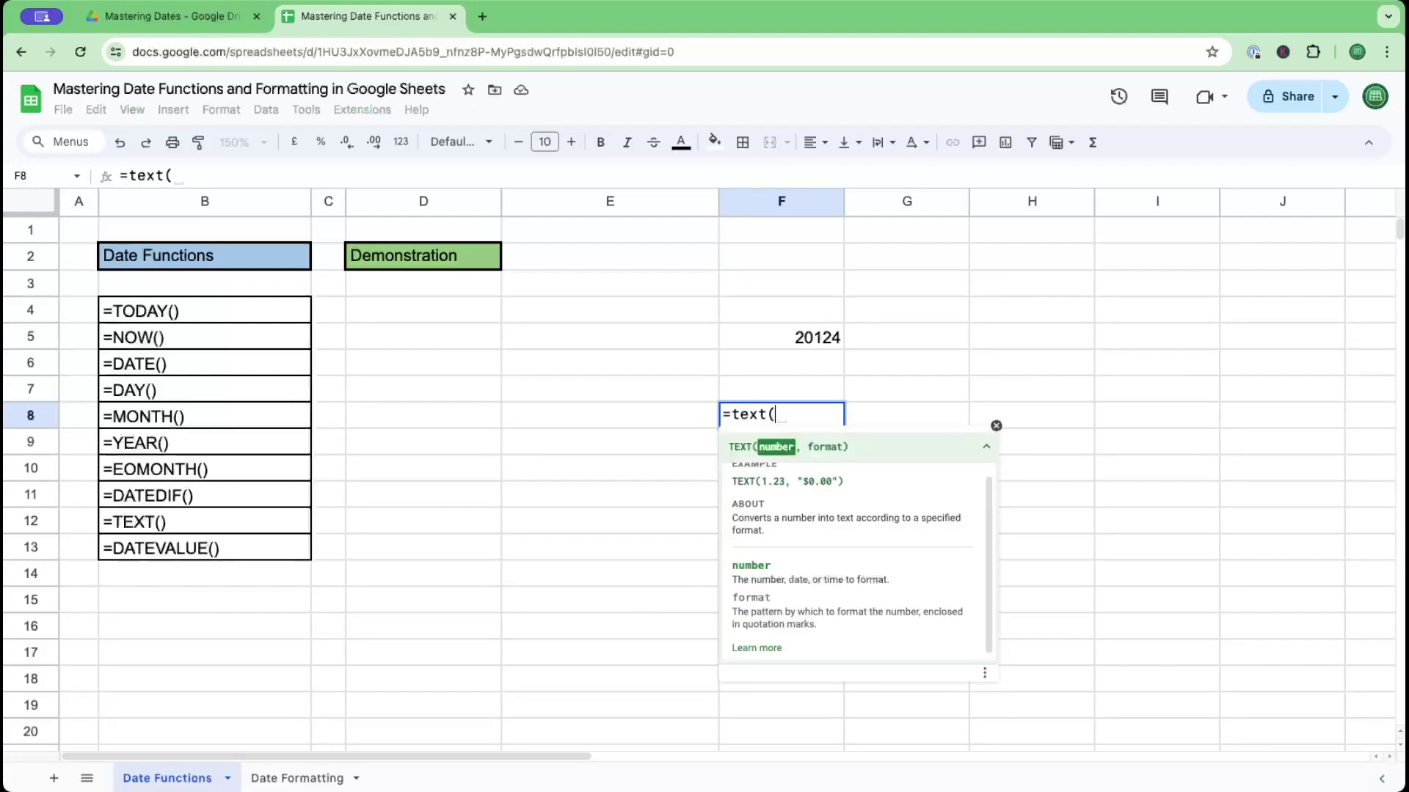
pyautogui.click(819, 340)
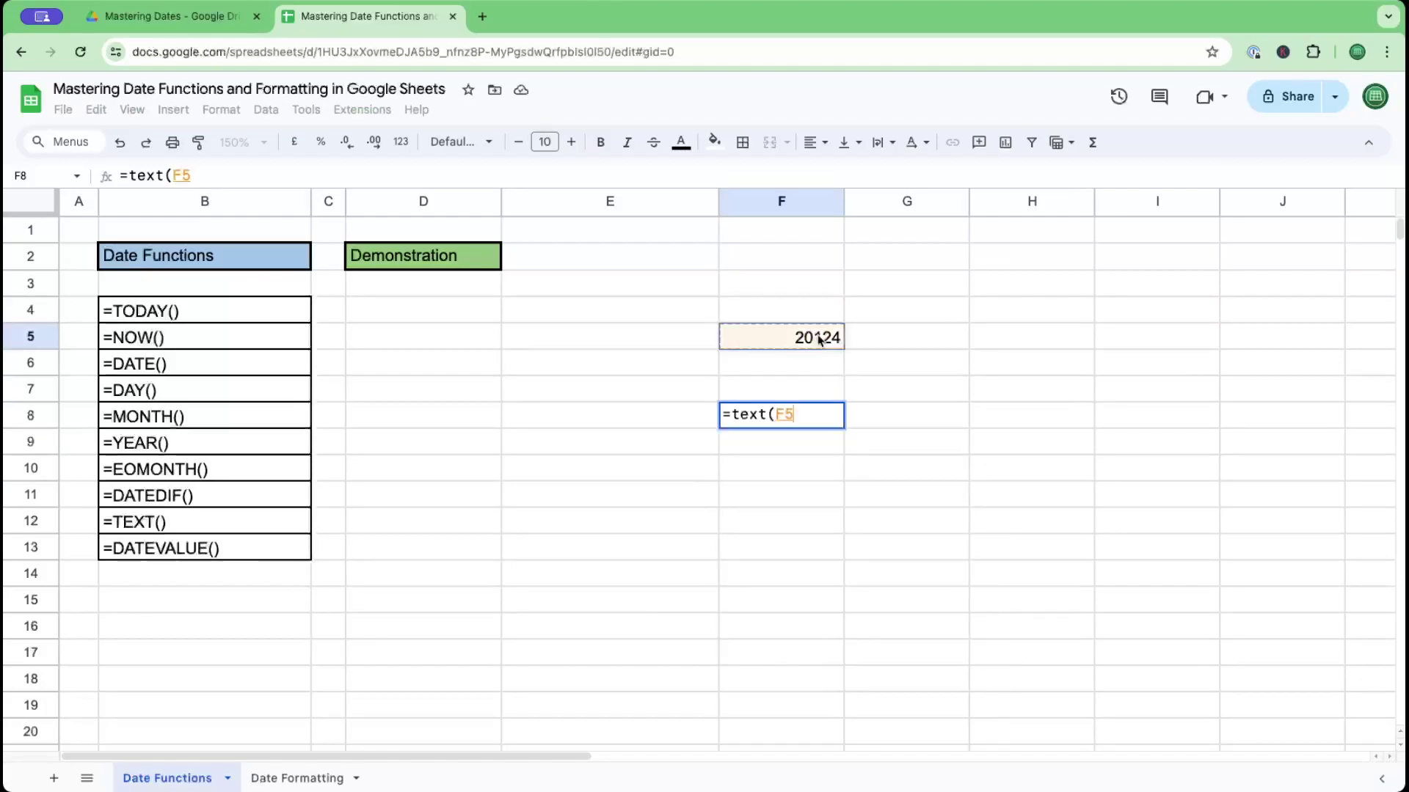
pyautogui.write(',')
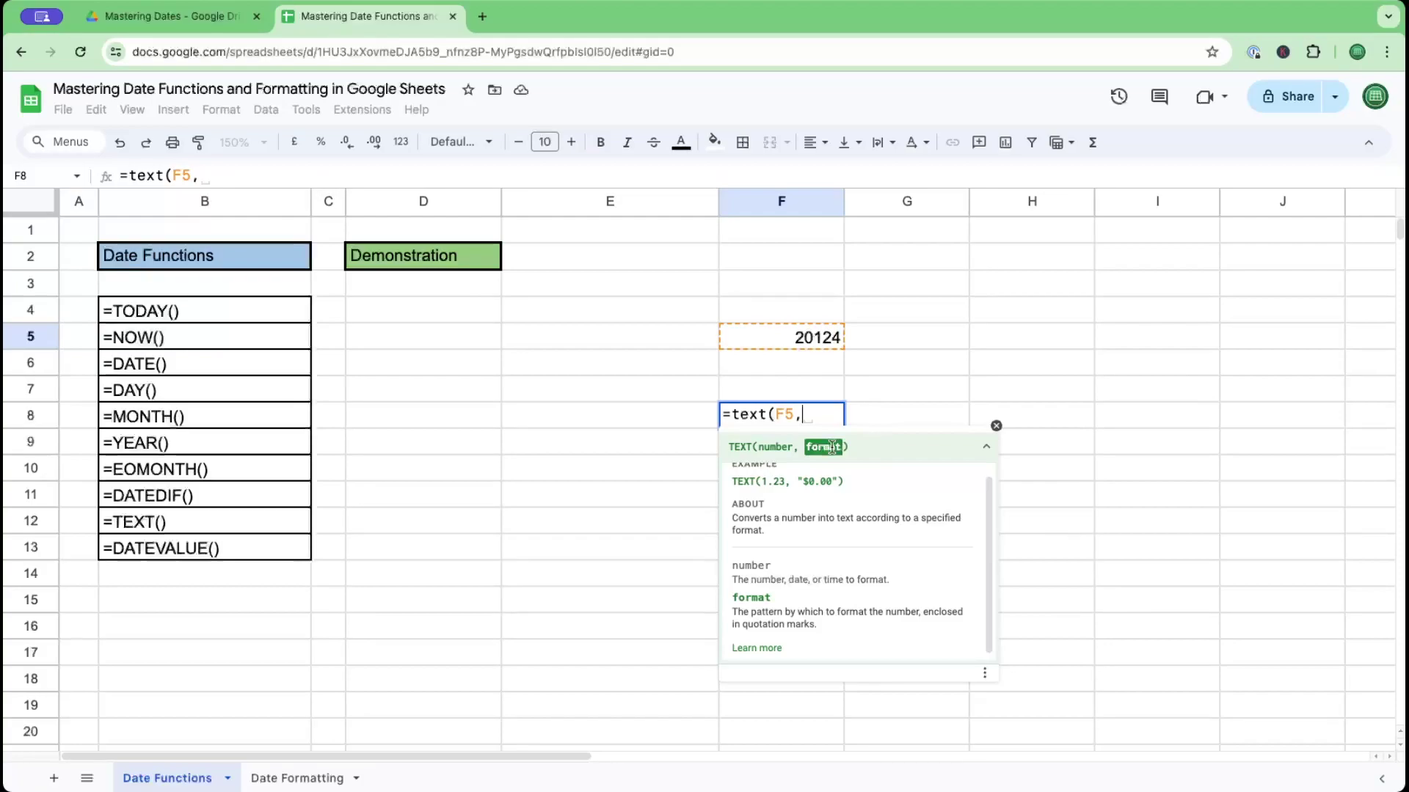
pyautogui.write('"')
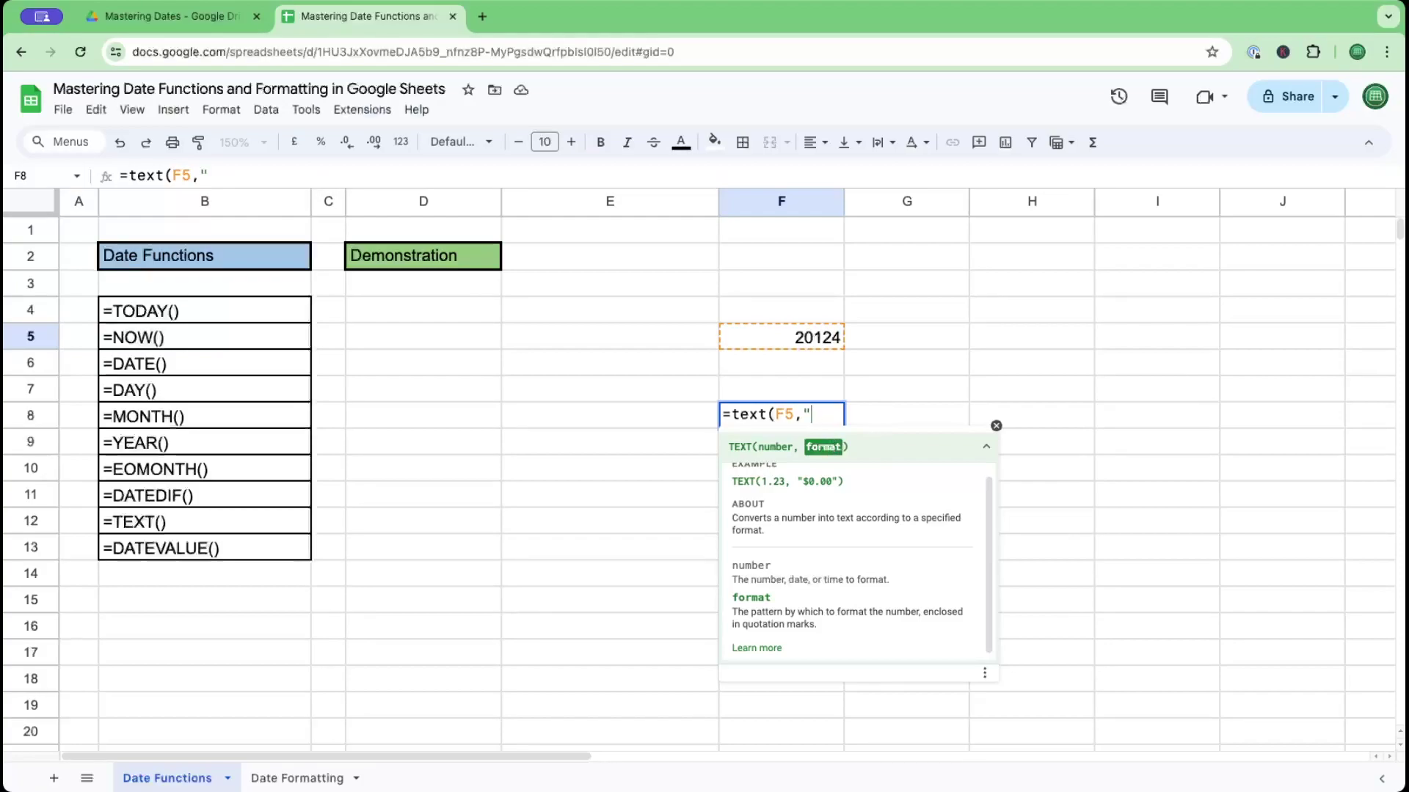
pyautogui.write('dd-mm-yy')
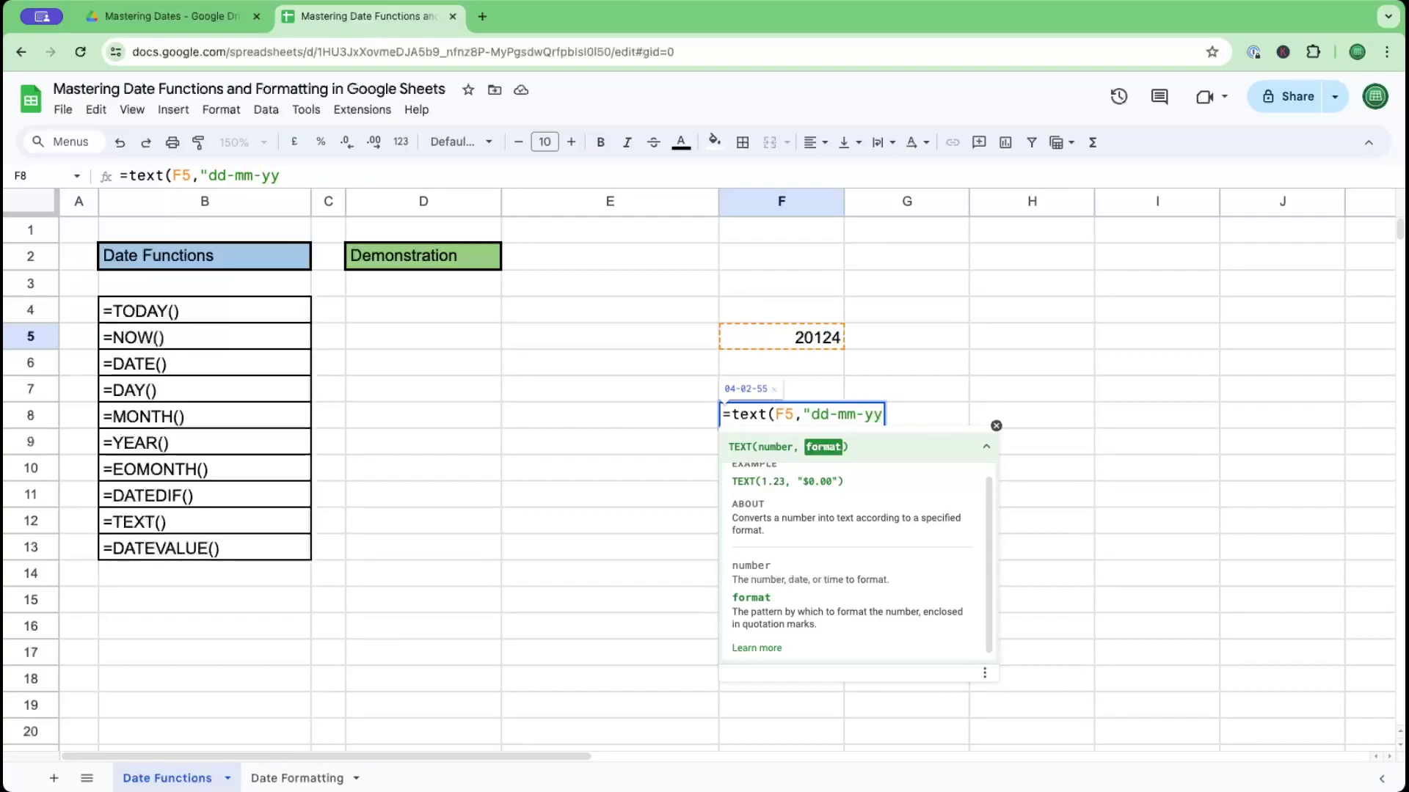
pyautogui.write('")')
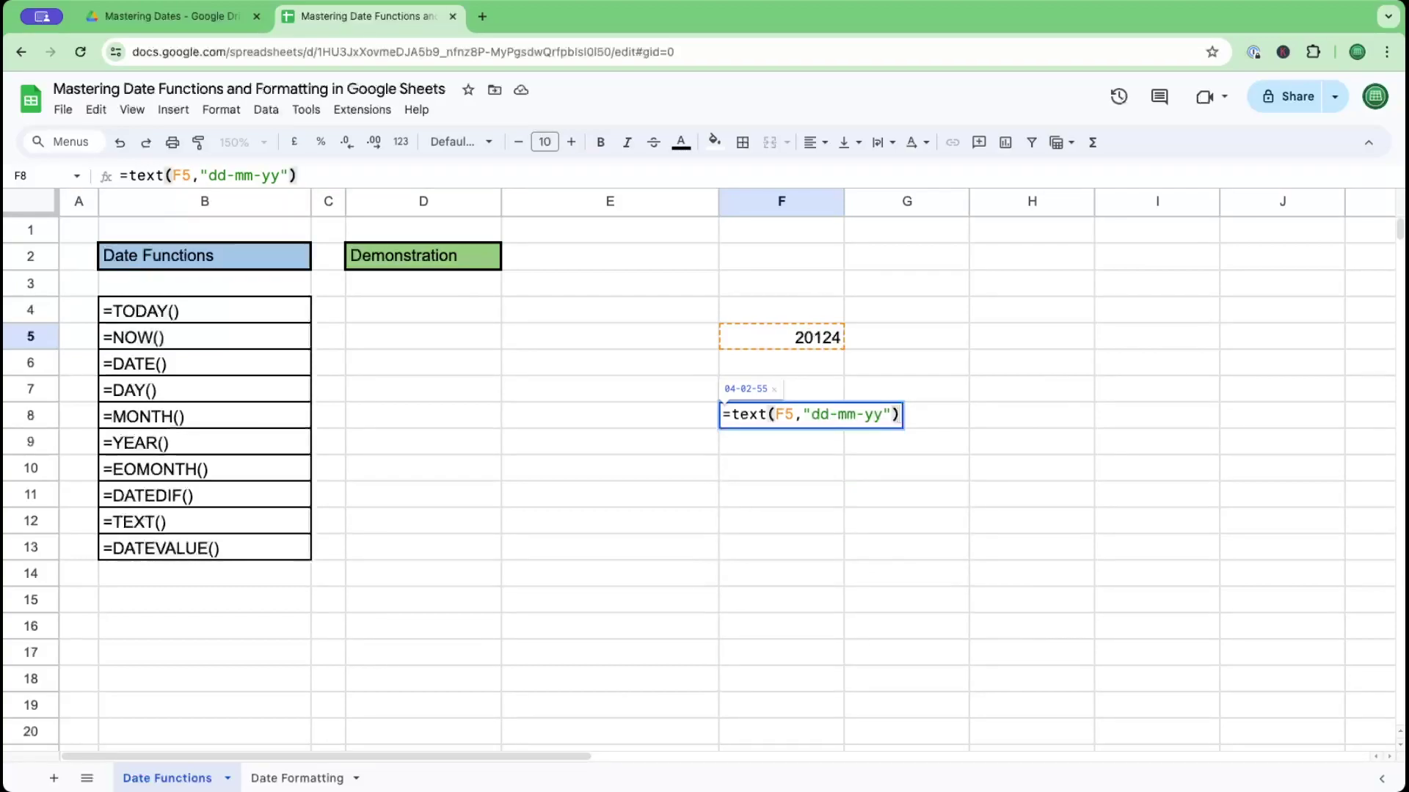
pyautogui.press('Return')
pyautogui.click(780, 418)
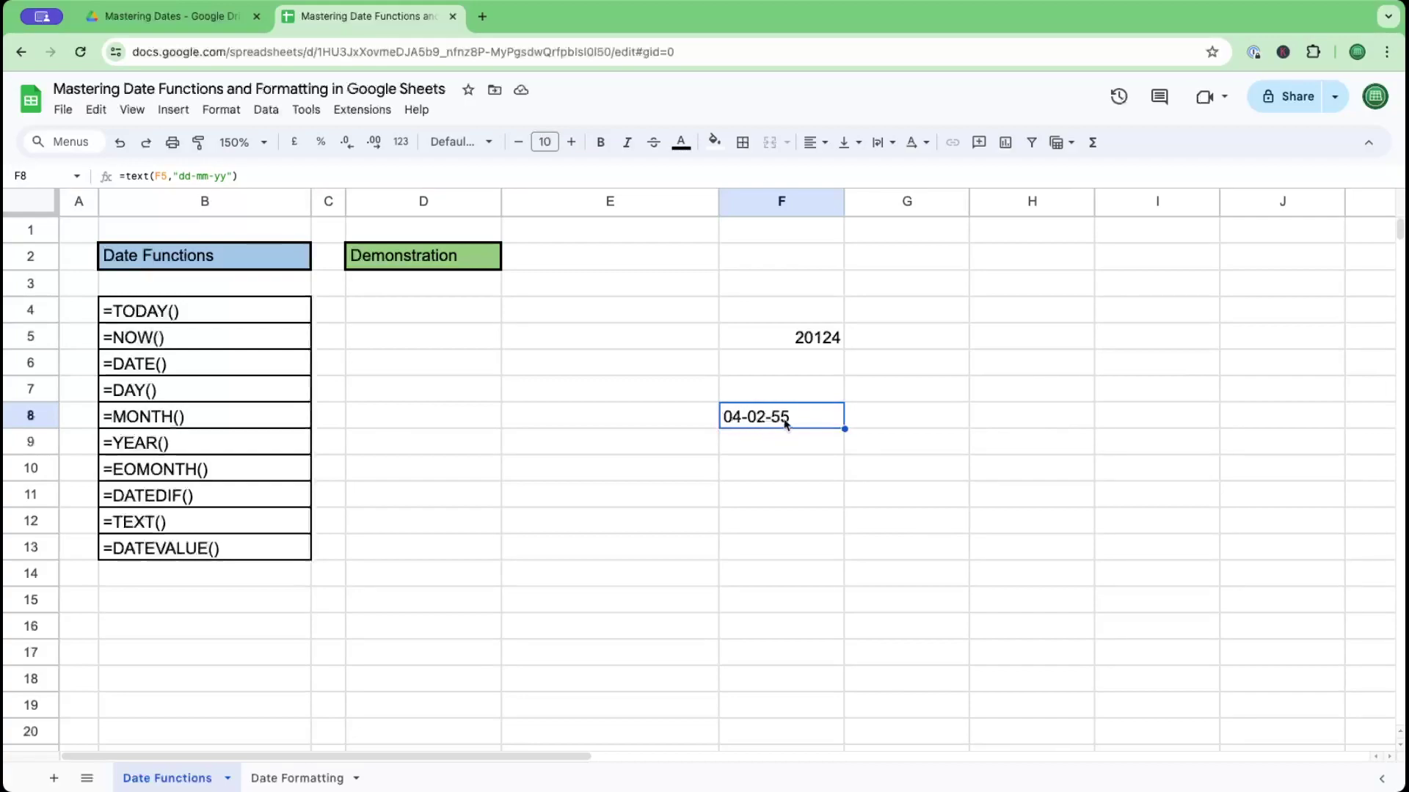
pyautogui.click(795, 444)
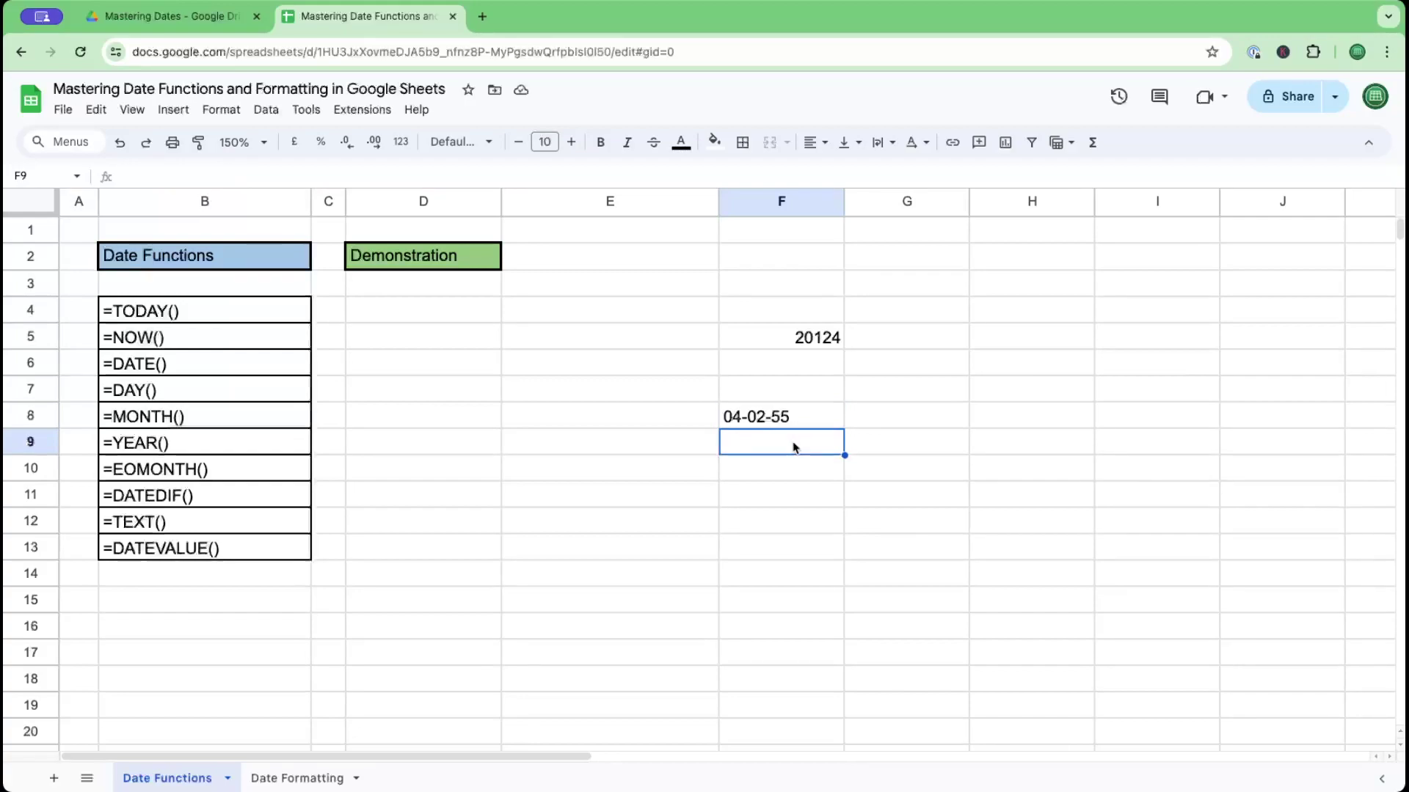
pyautogui.click(930, 425)
pyautogui.click(824, 343)
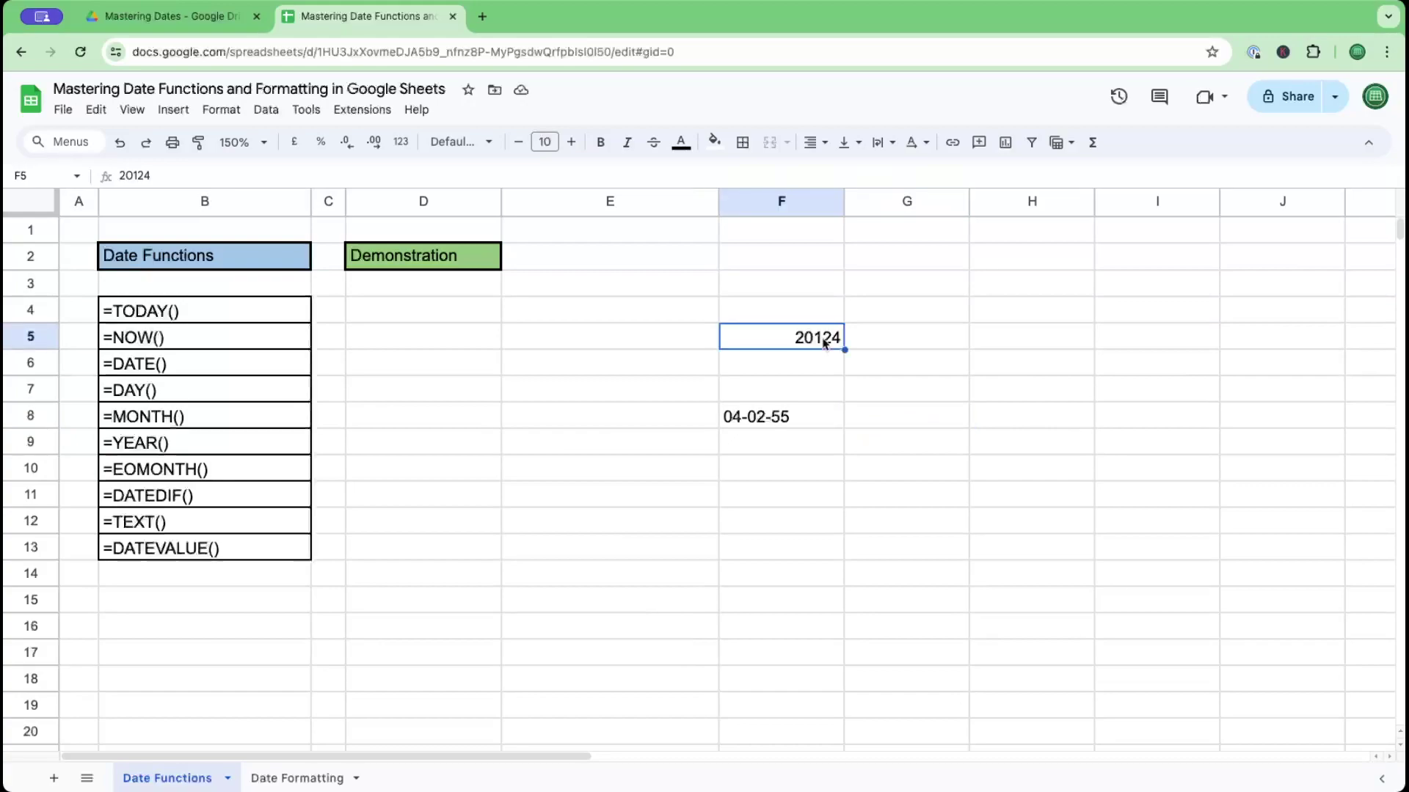
pyautogui.rightClick(825, 343)
pyautogui.click(810, 364)
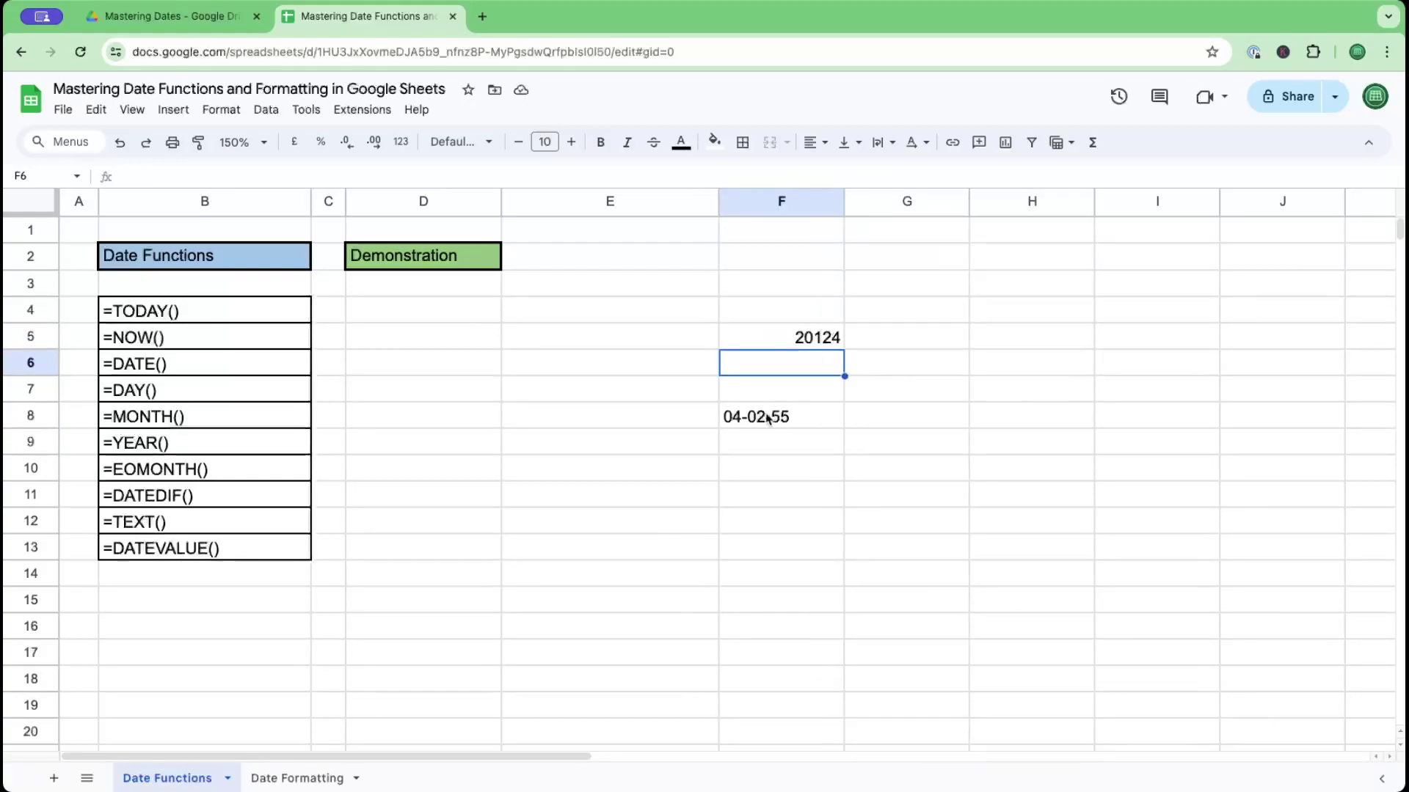
# Step: Apply the Date number format to the serial number in cell F5
pyautogui.click(798, 342)
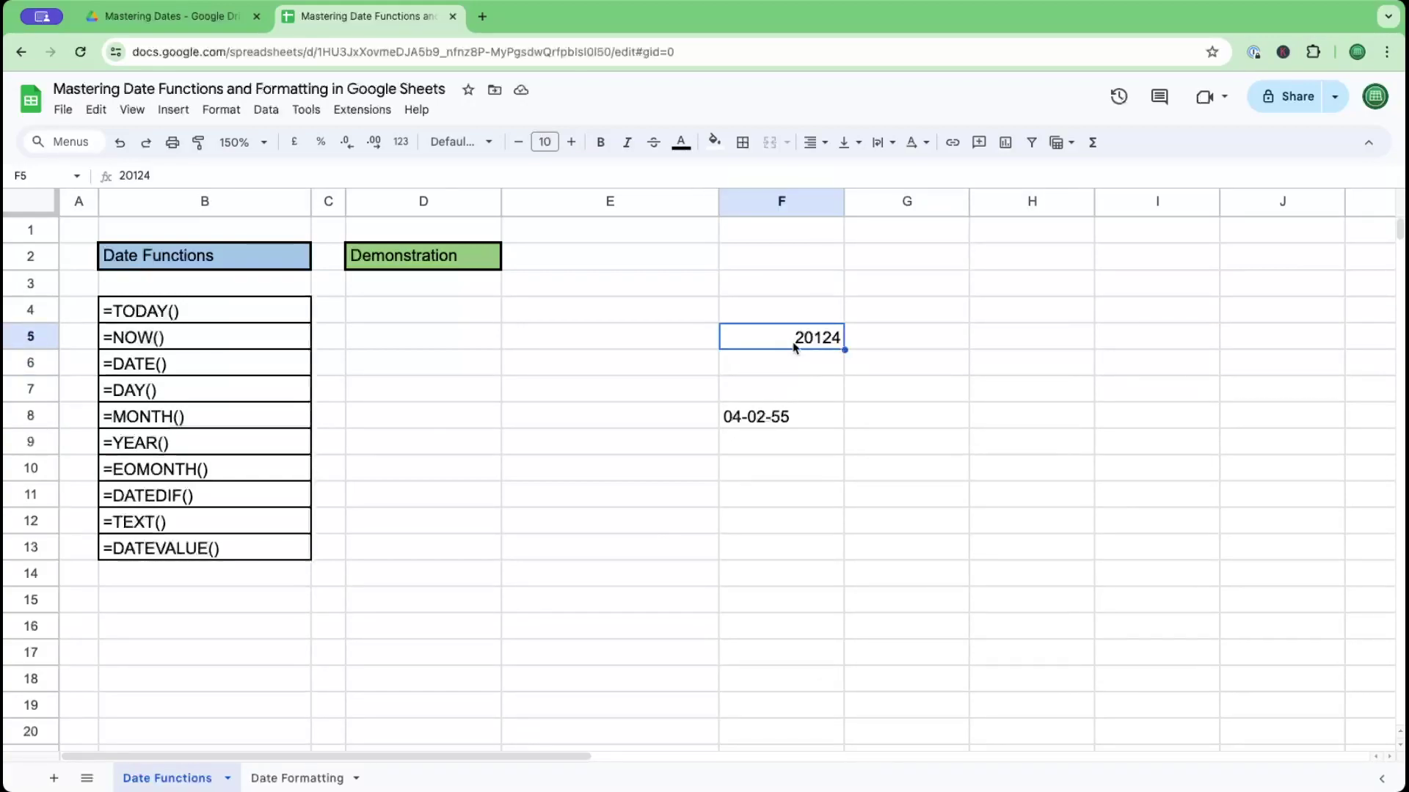
pyautogui.click(221, 109)
pyautogui.moveTo(254, 179)
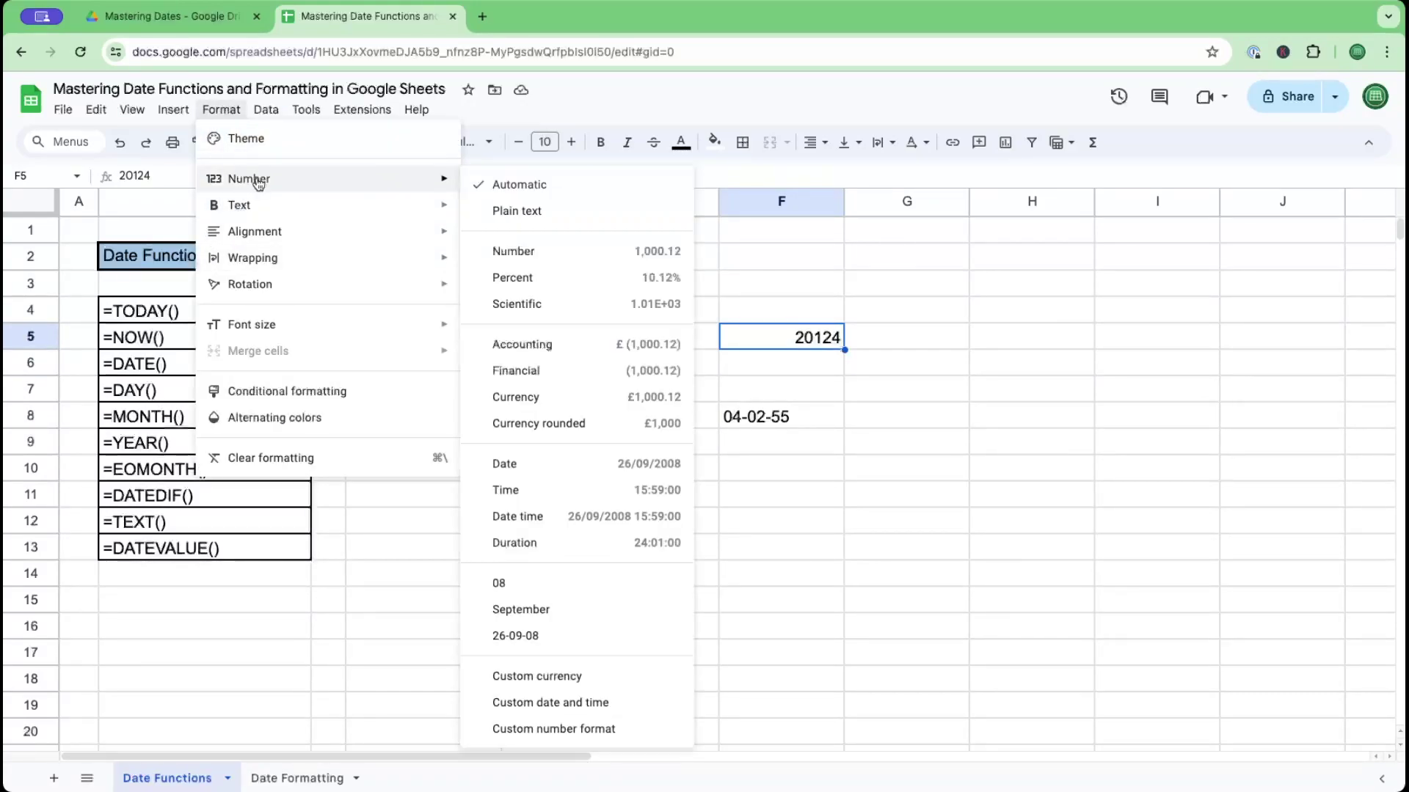
pyautogui.click(522, 470)
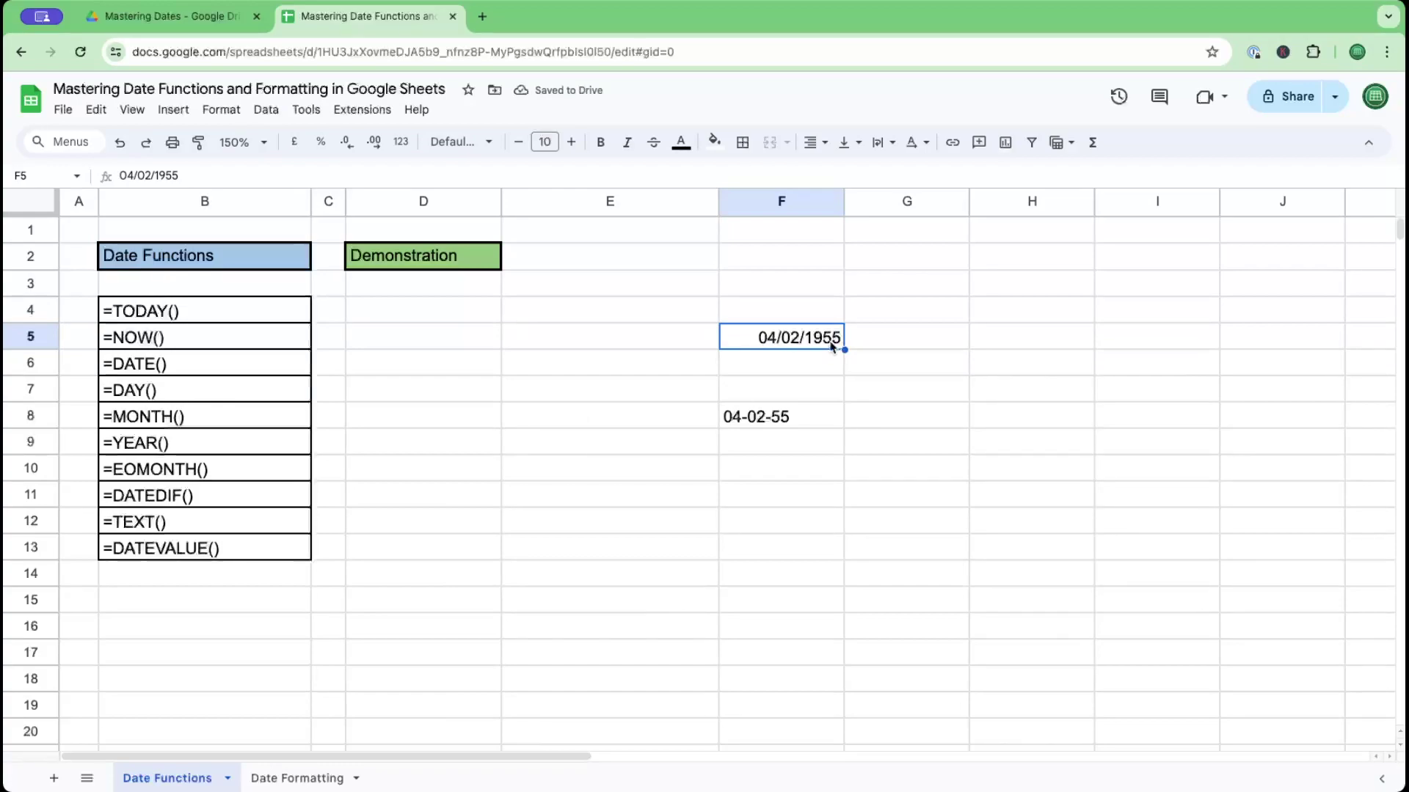
pyautogui.click(863, 400)
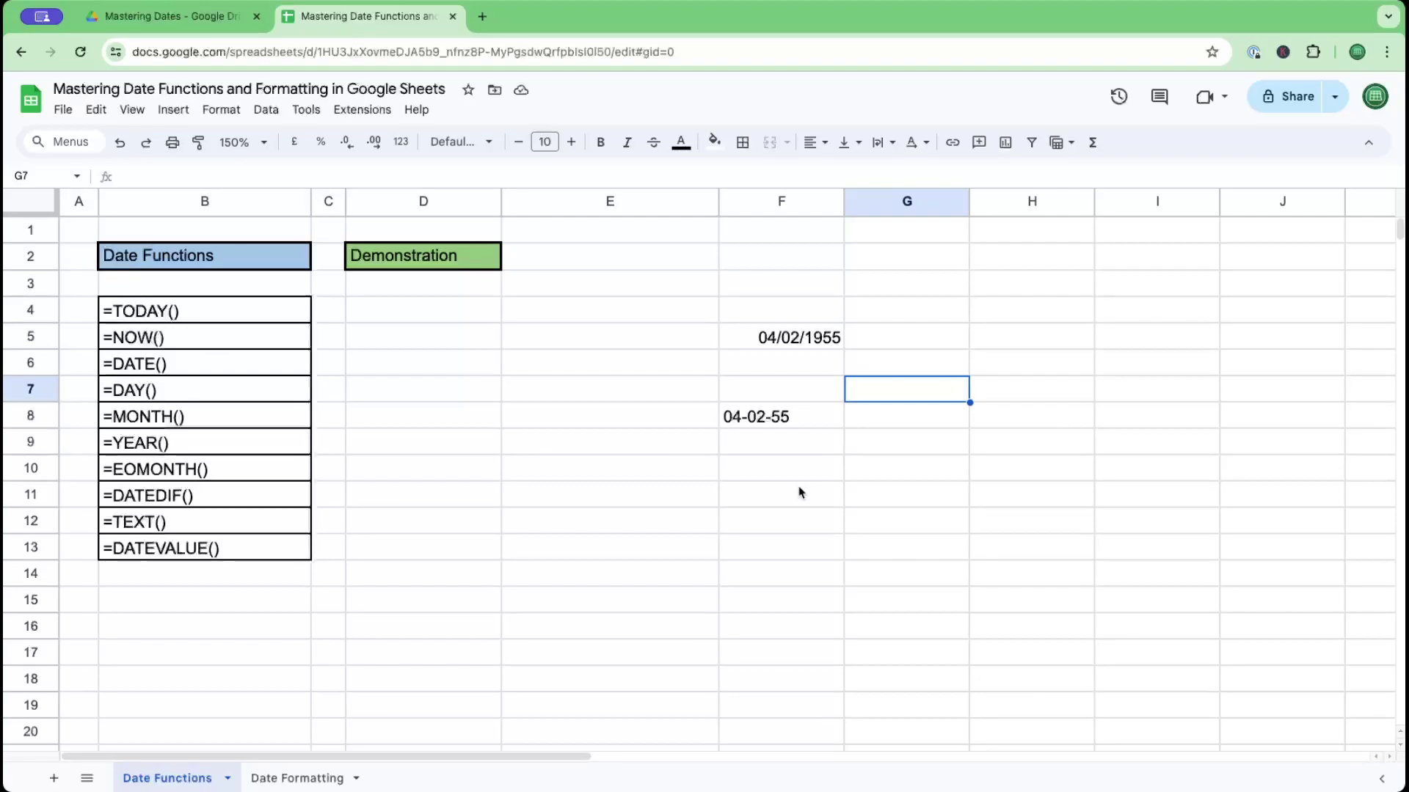
# Step: Convert the date text in F8 back to a serial number in cell F10 with =DATEVALUE(F8)
pyautogui.click(776, 415)
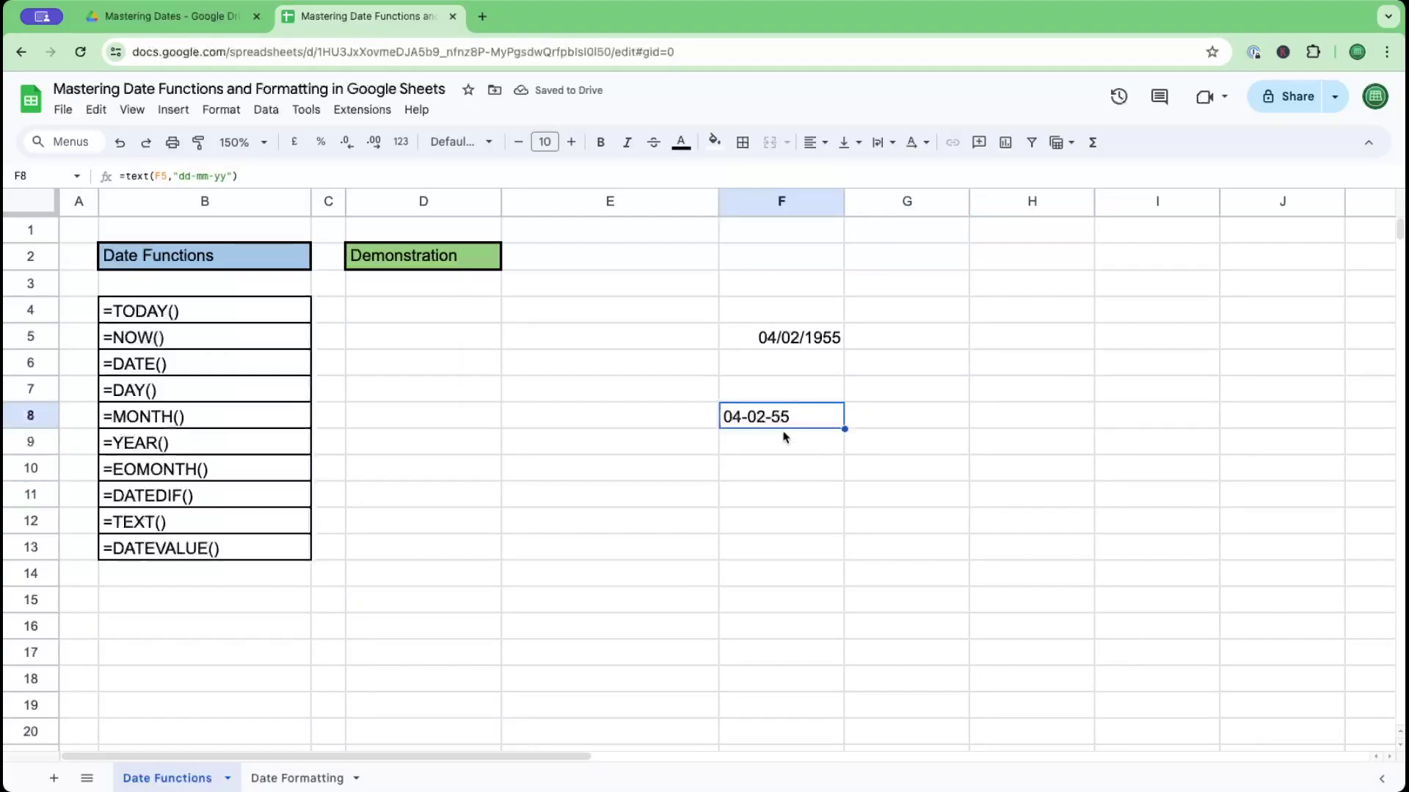
pyautogui.click(777, 470)
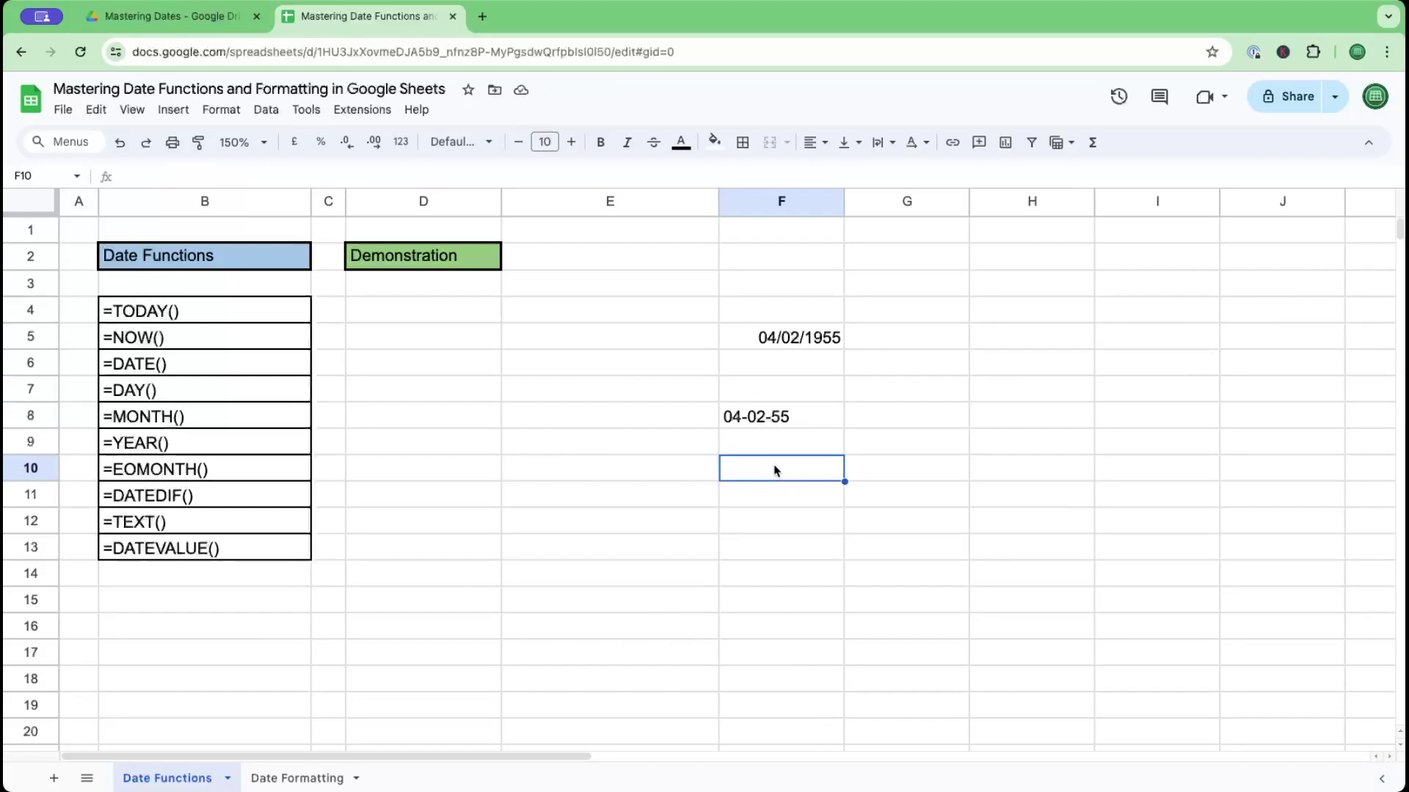
pyautogui.write('=')
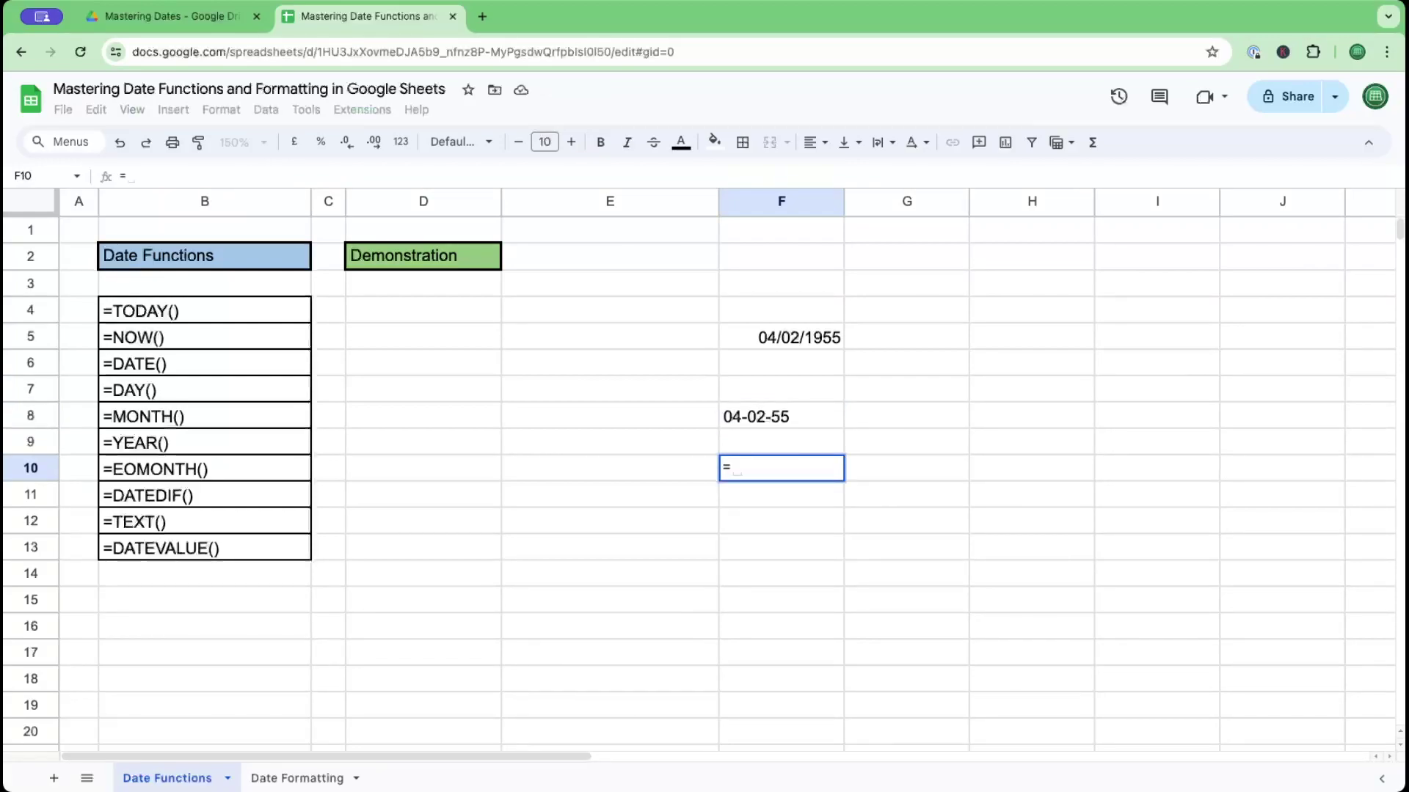
pyautogui.write('datevalue(')
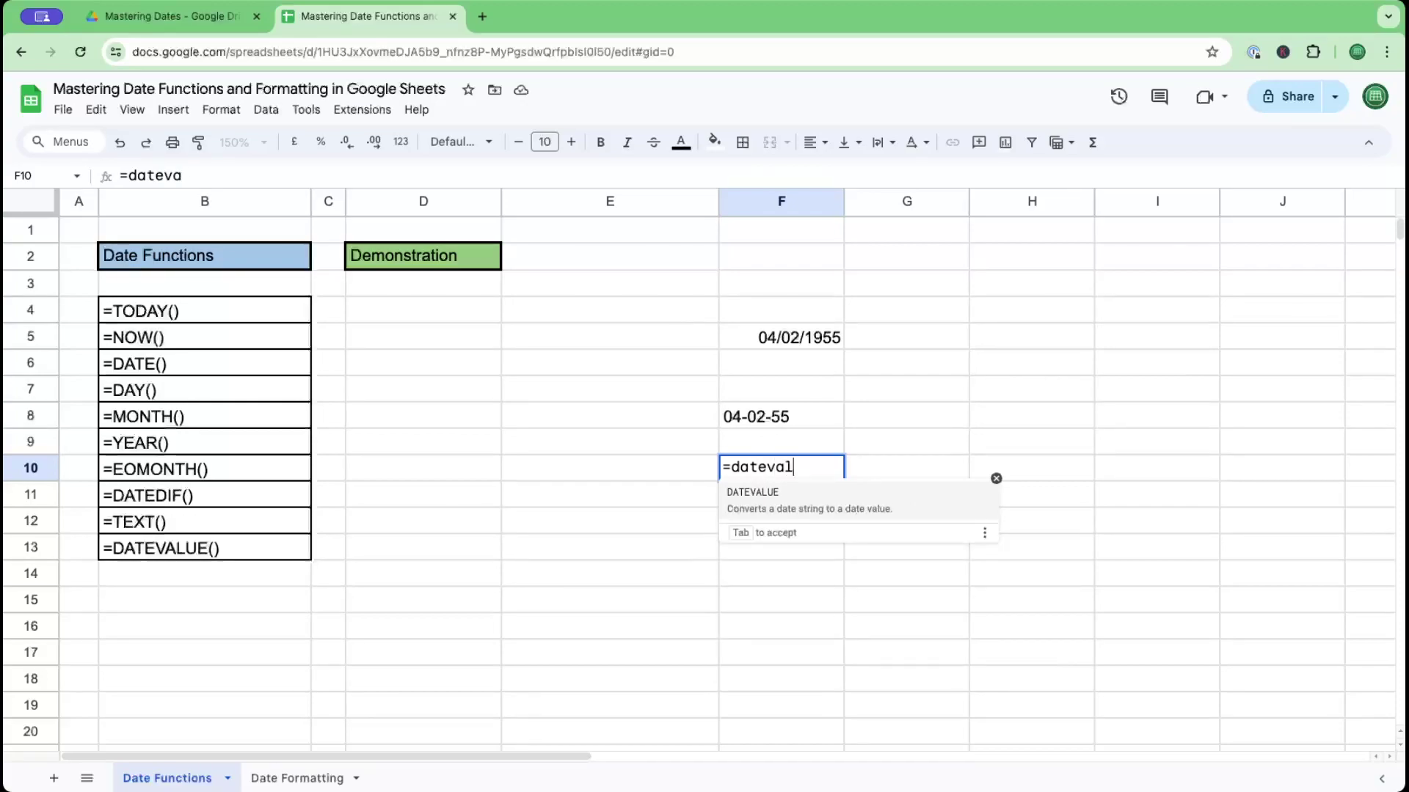
pyautogui.click(752, 417)
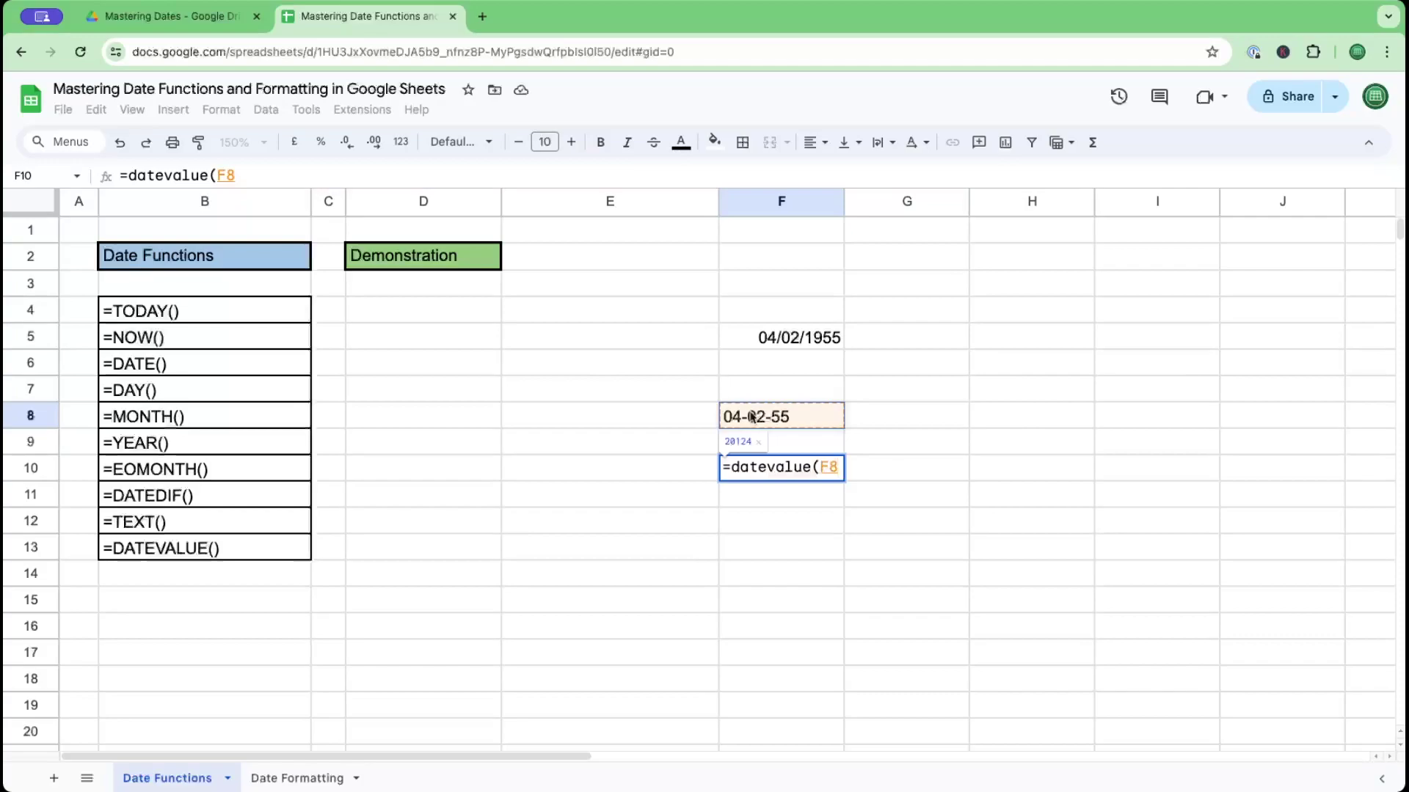
pyautogui.press('Return')
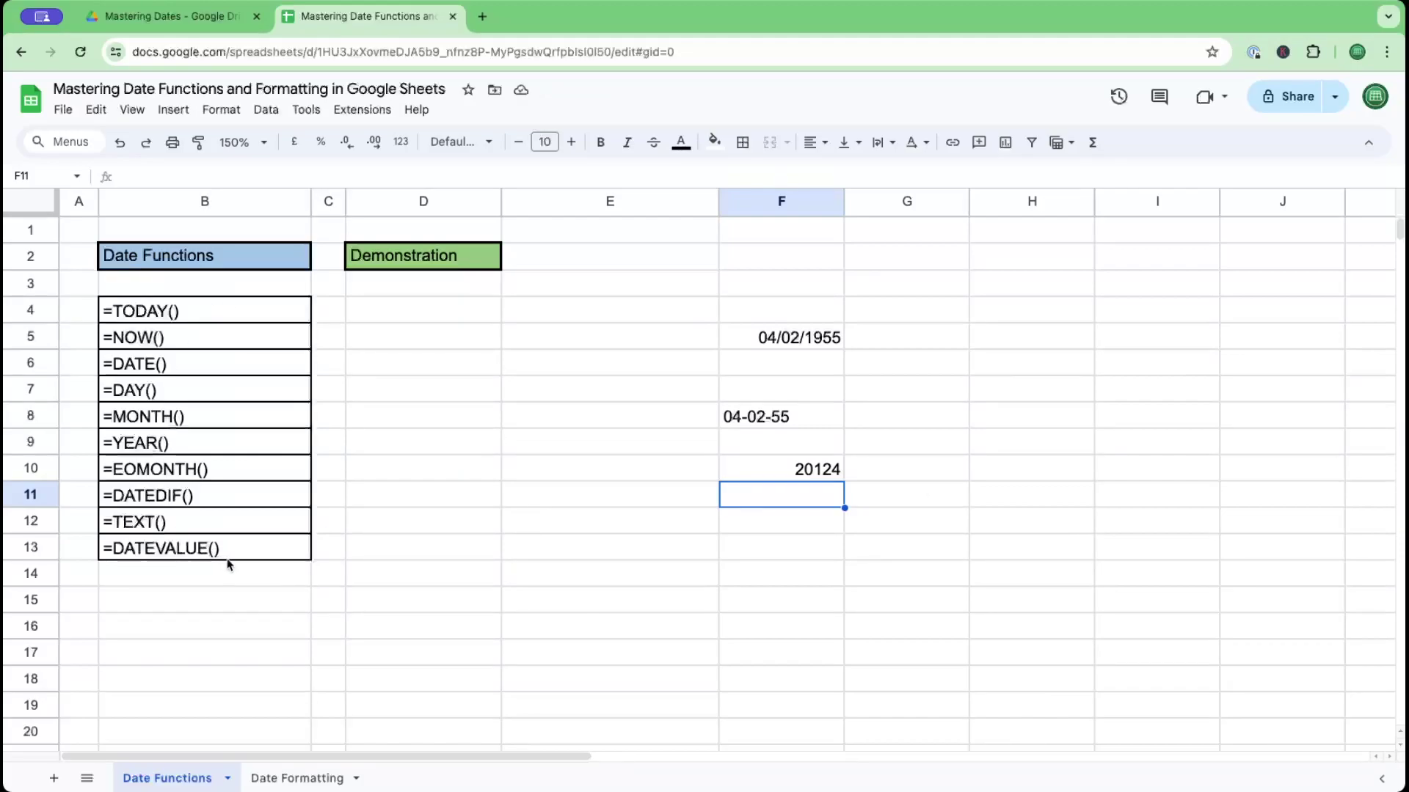
# Step: Clear the TEXT and DATEVALUE examples from cells F5, F8 and F10
pyautogui.click(810, 344)
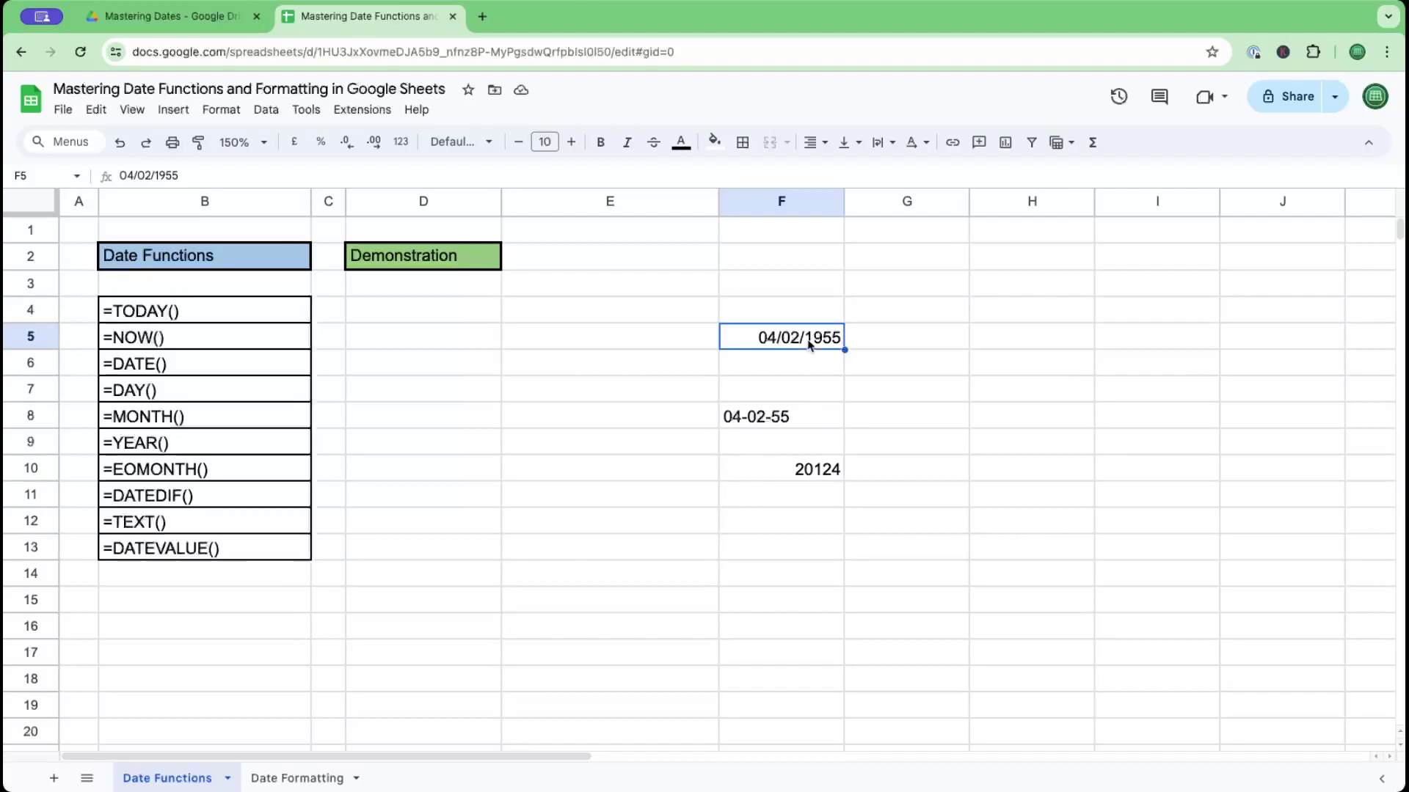
pyautogui.press('Delete')
pyautogui.click(785, 414)
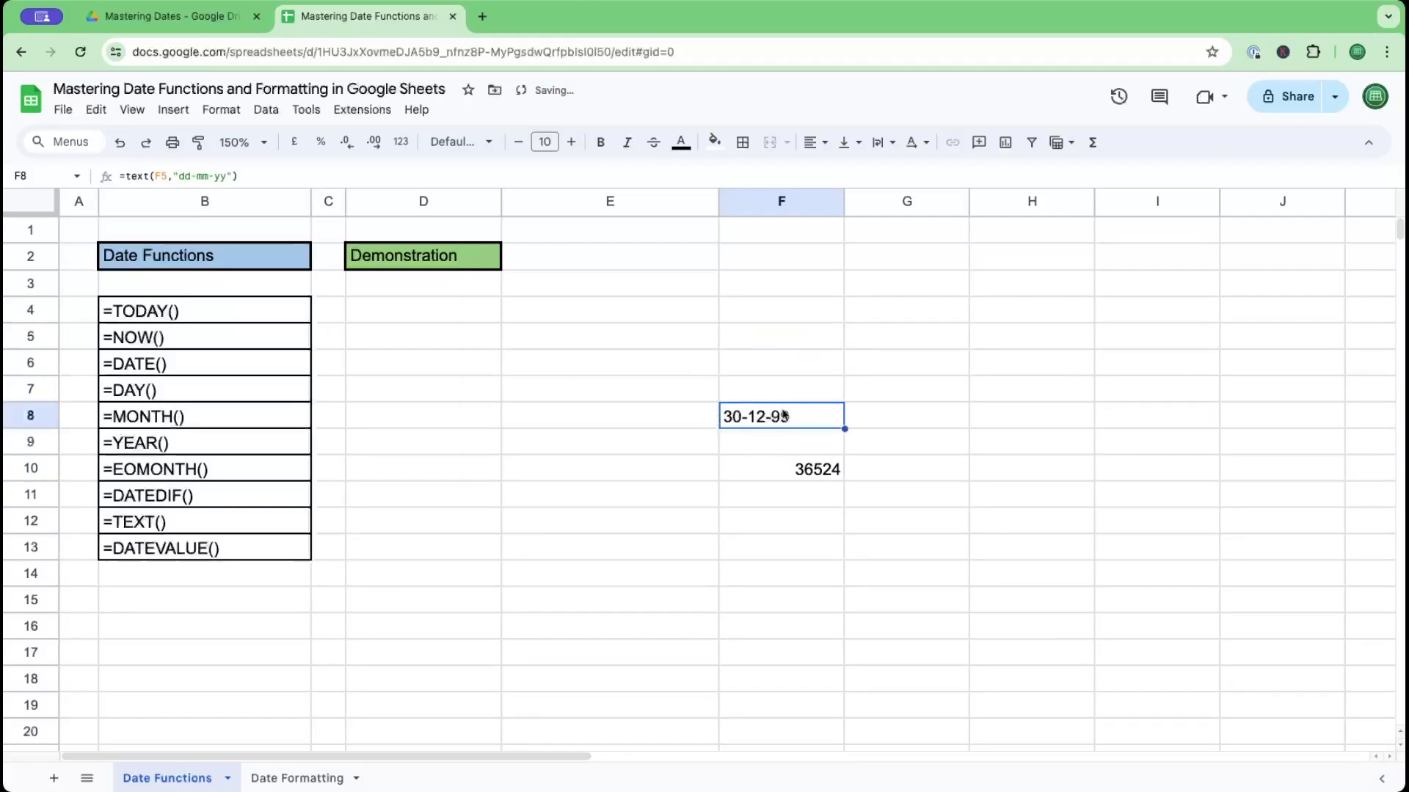
pyautogui.press('Delete')
pyautogui.click(804, 466)
pyautogui.press('Delete')
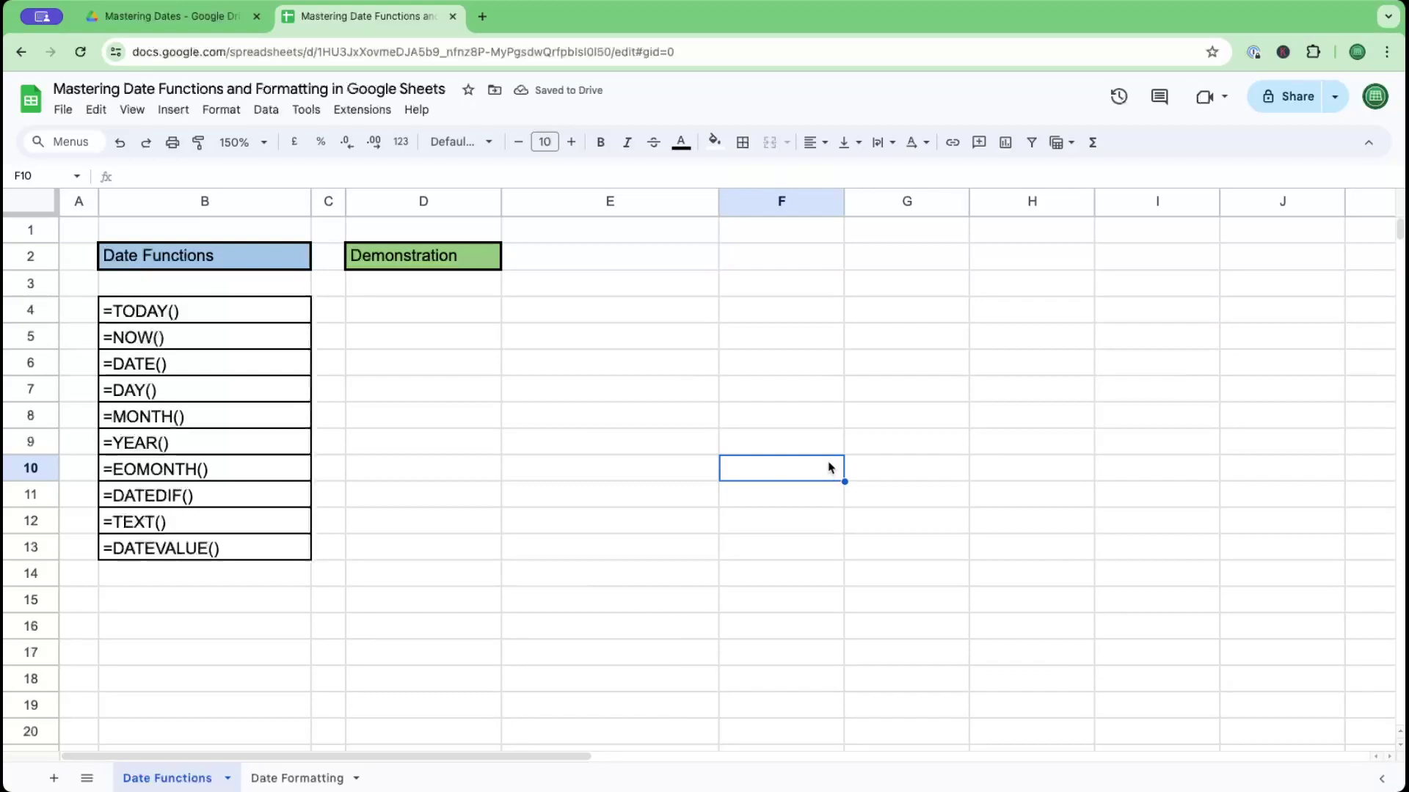
# Step: Switch to the Date Formatting sheet and enter the date 2/2/1933 in cell C5
pyautogui.hotkey('alt', 'Down')
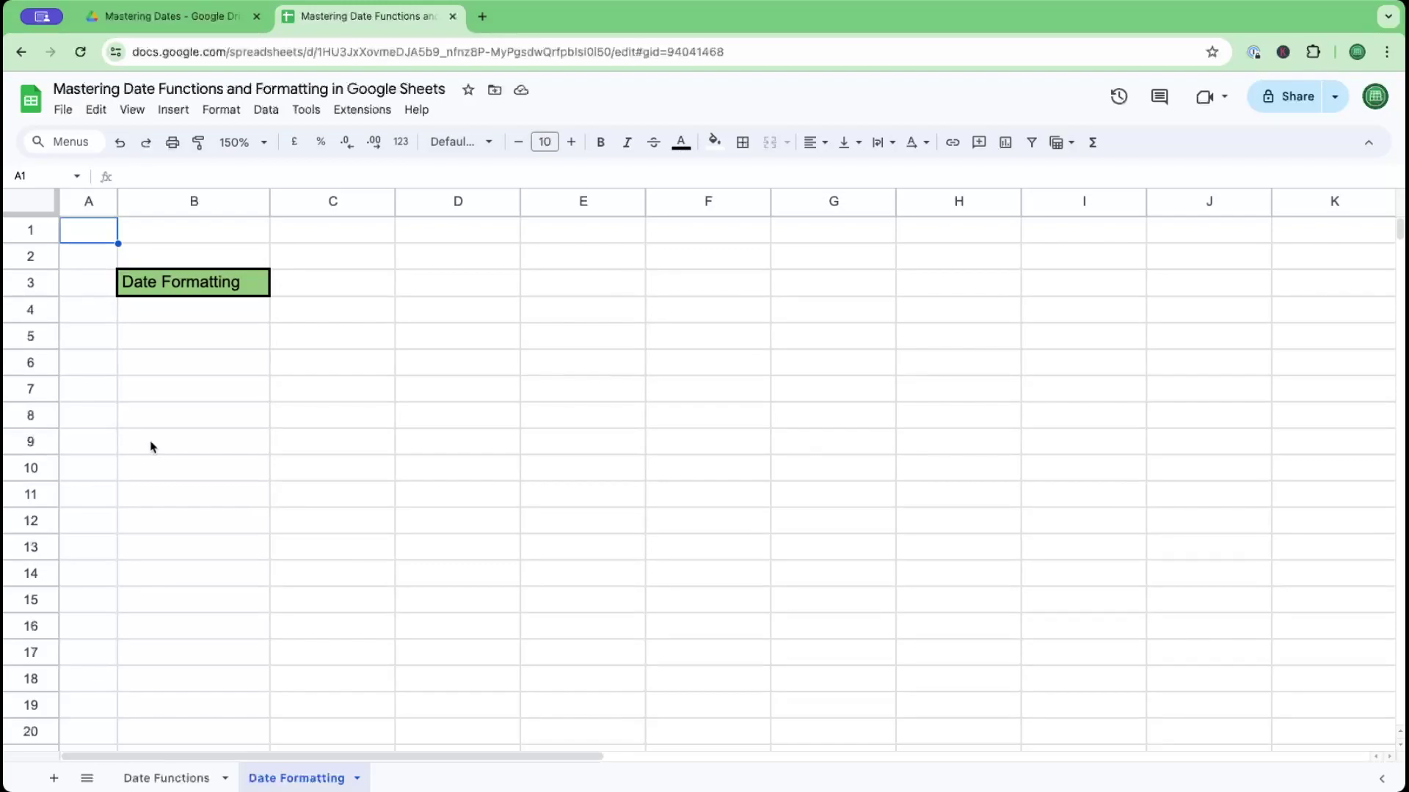
pyautogui.click(309, 339)
pyautogui.write('2/2/1933')
pyautogui.press('Return')
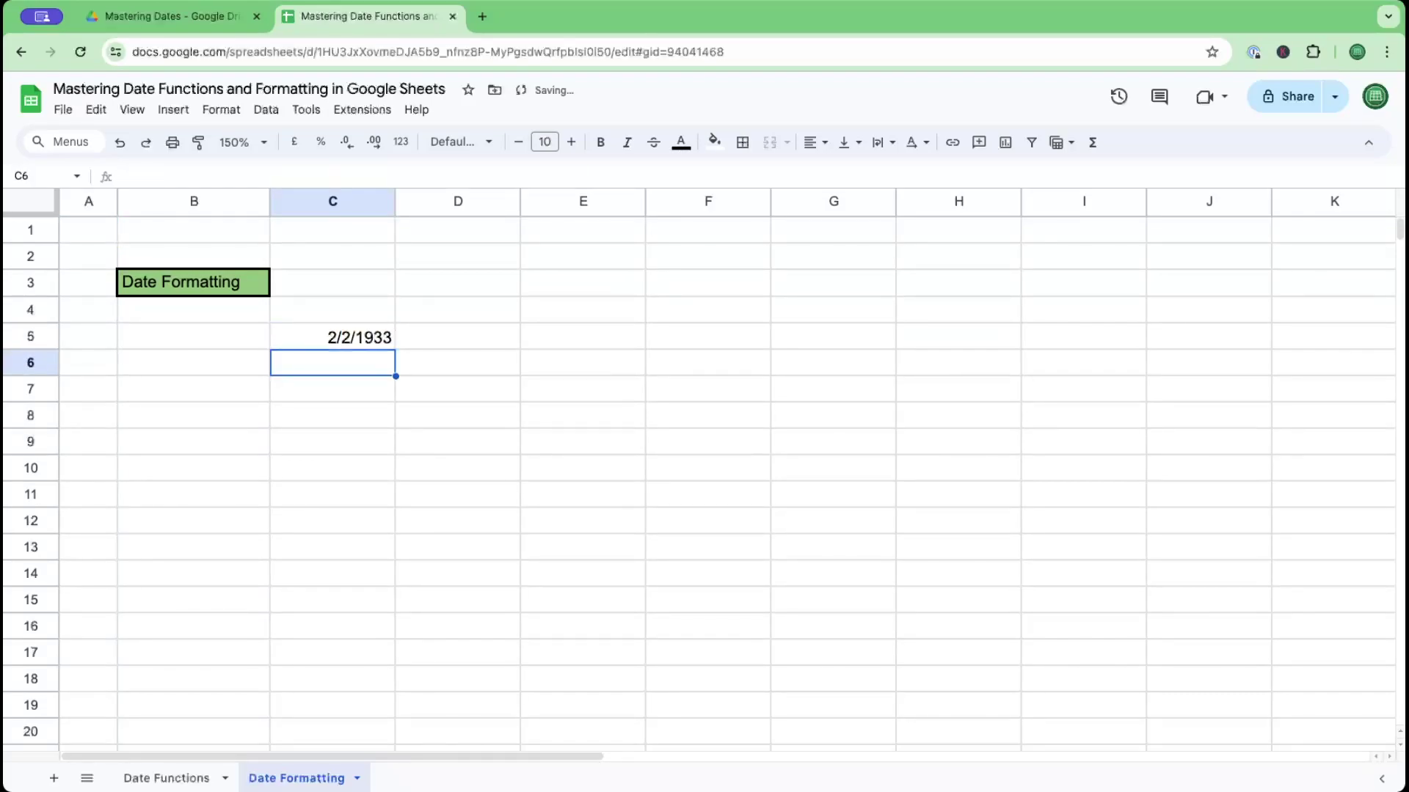
# Step: Enter the date 1-1-1900 in cell C8 and apply the Number format to it
pyautogui.click(317, 338)
pyautogui.click(355, 410)
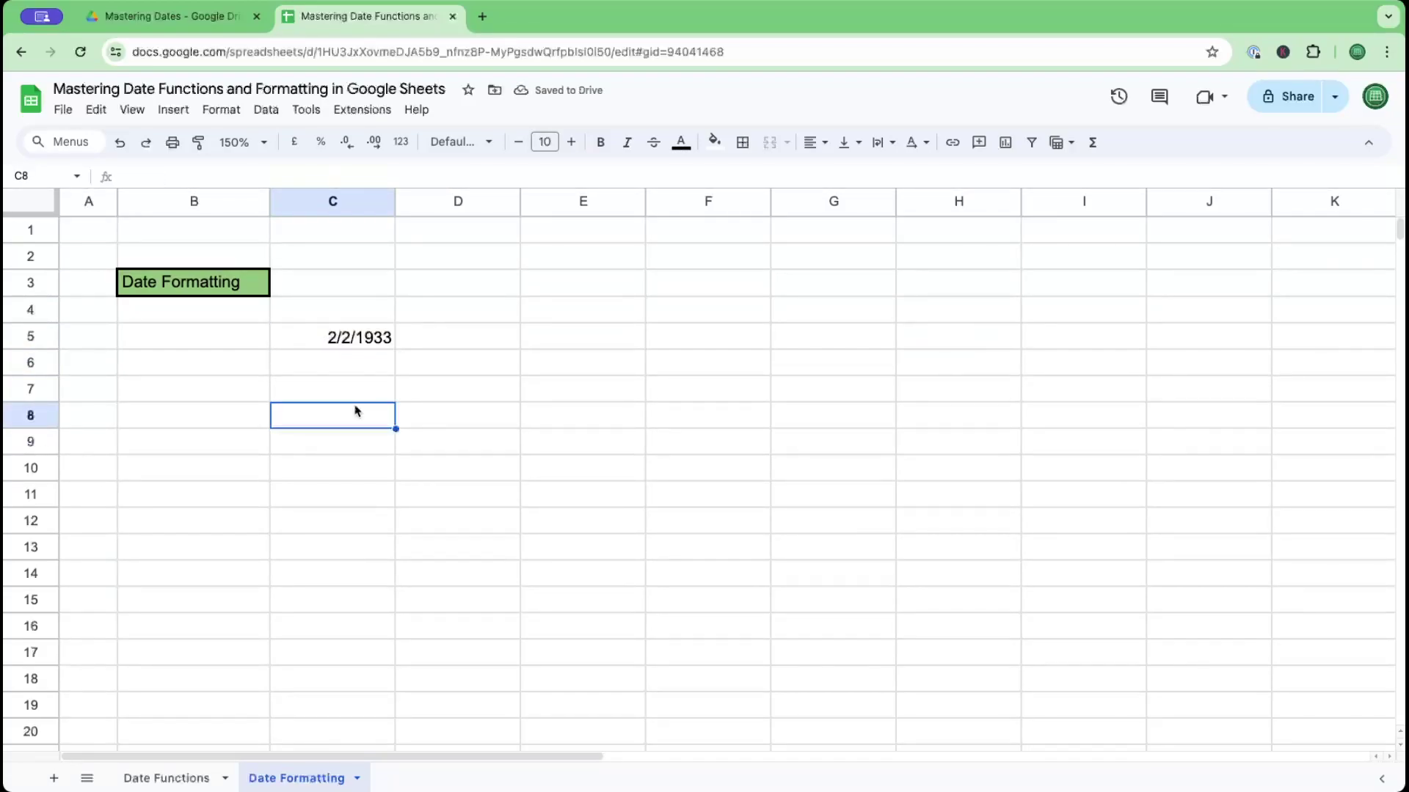
pyautogui.write('1-1-1')
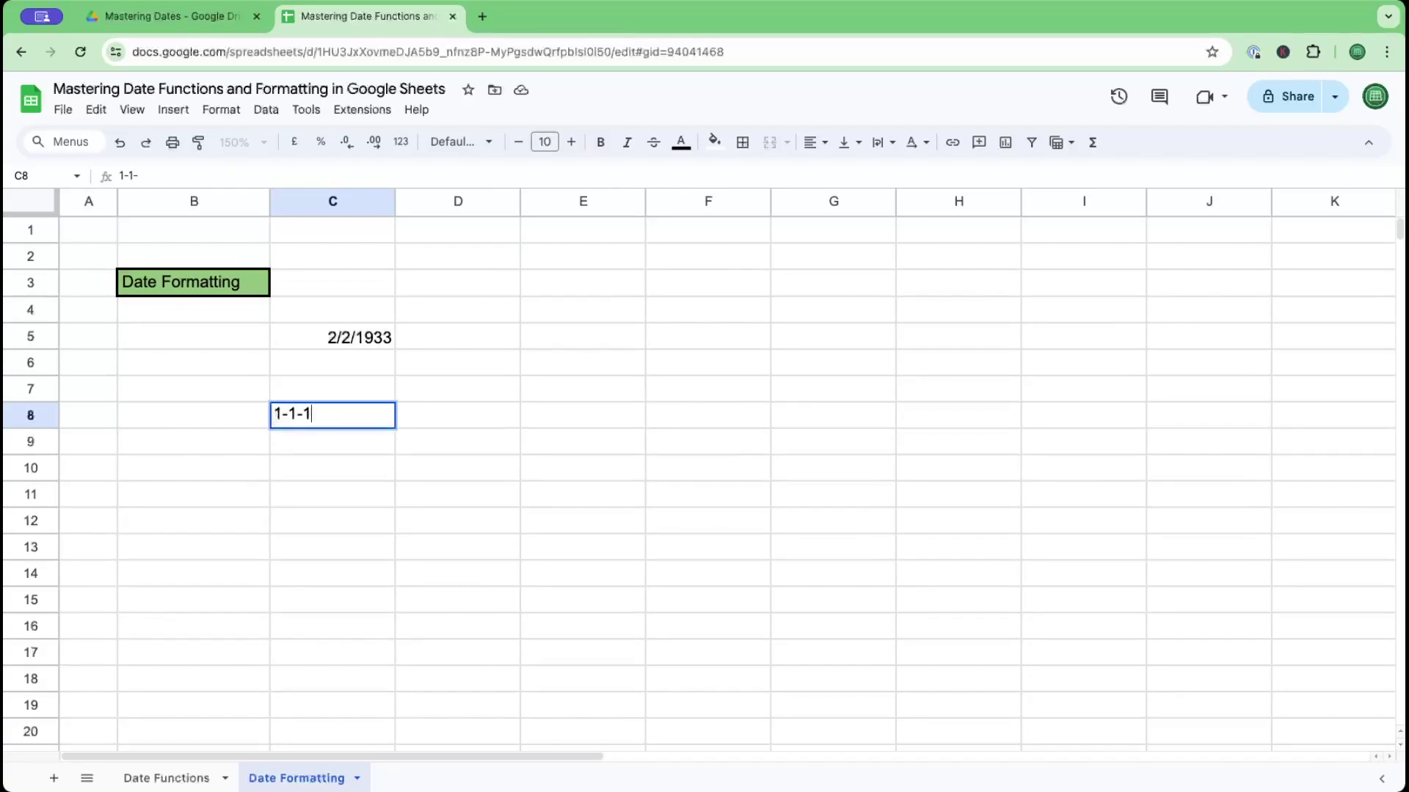
pyautogui.write('900')
pyautogui.press('Return')
pyautogui.click(387, 422)
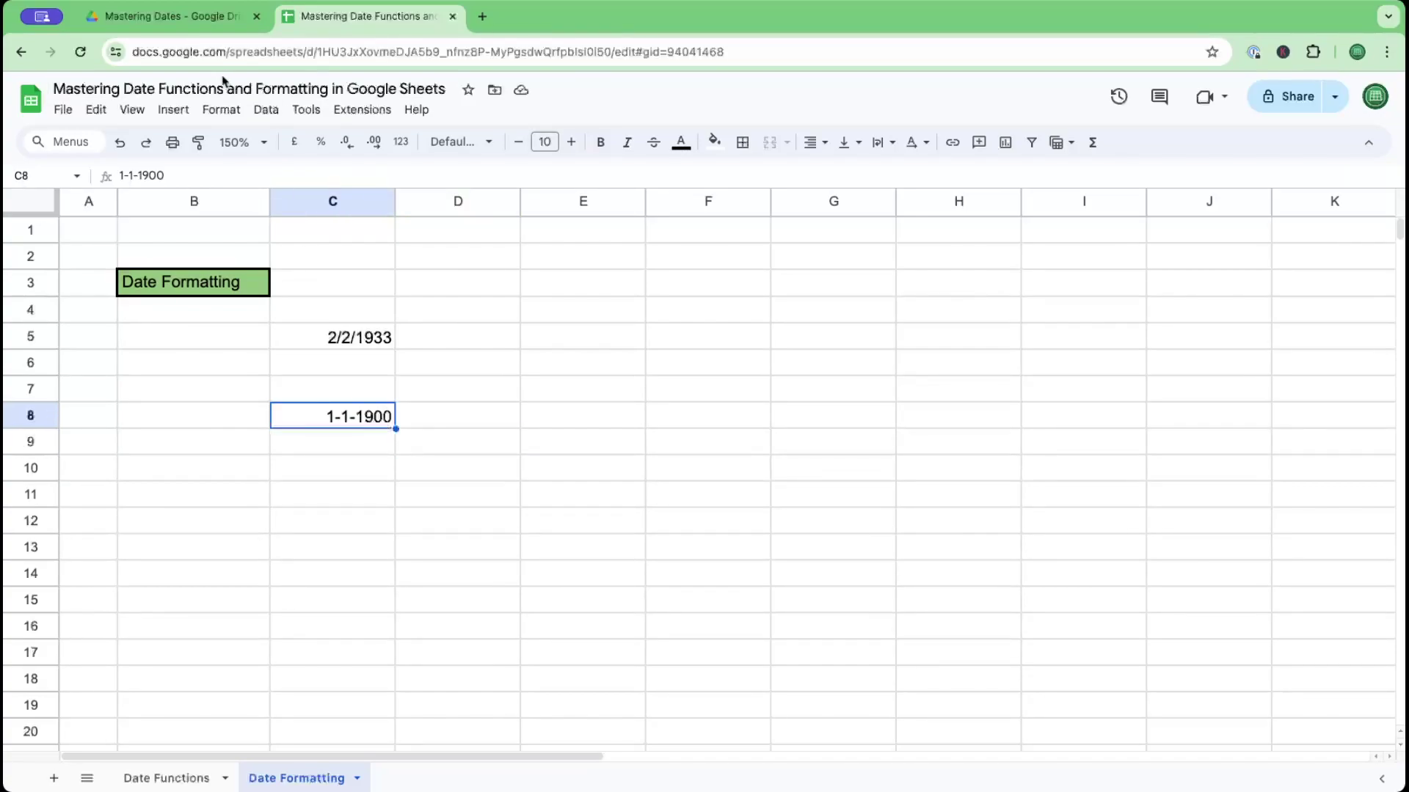
pyautogui.click(228, 112)
pyautogui.moveTo(267, 182)
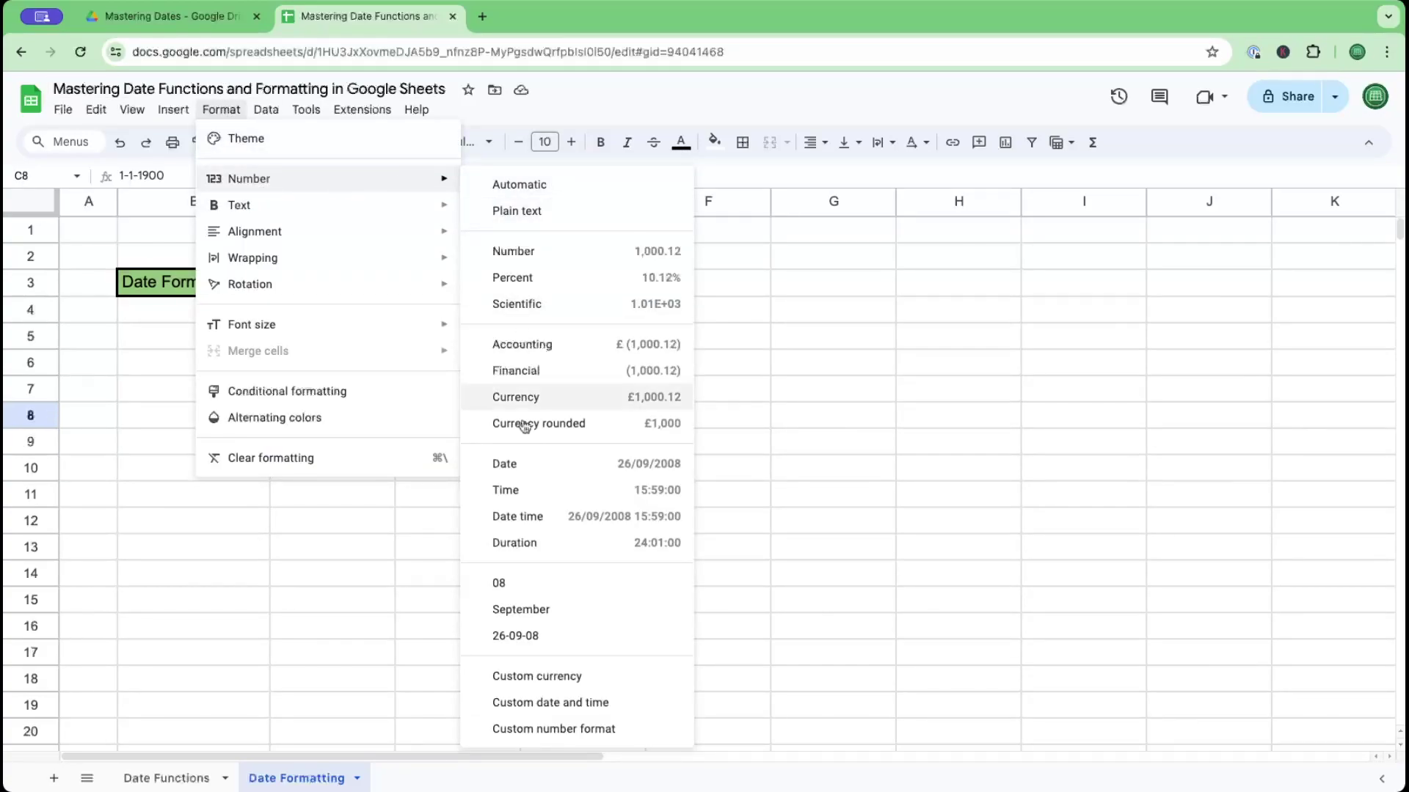
pyautogui.click(550, 256)
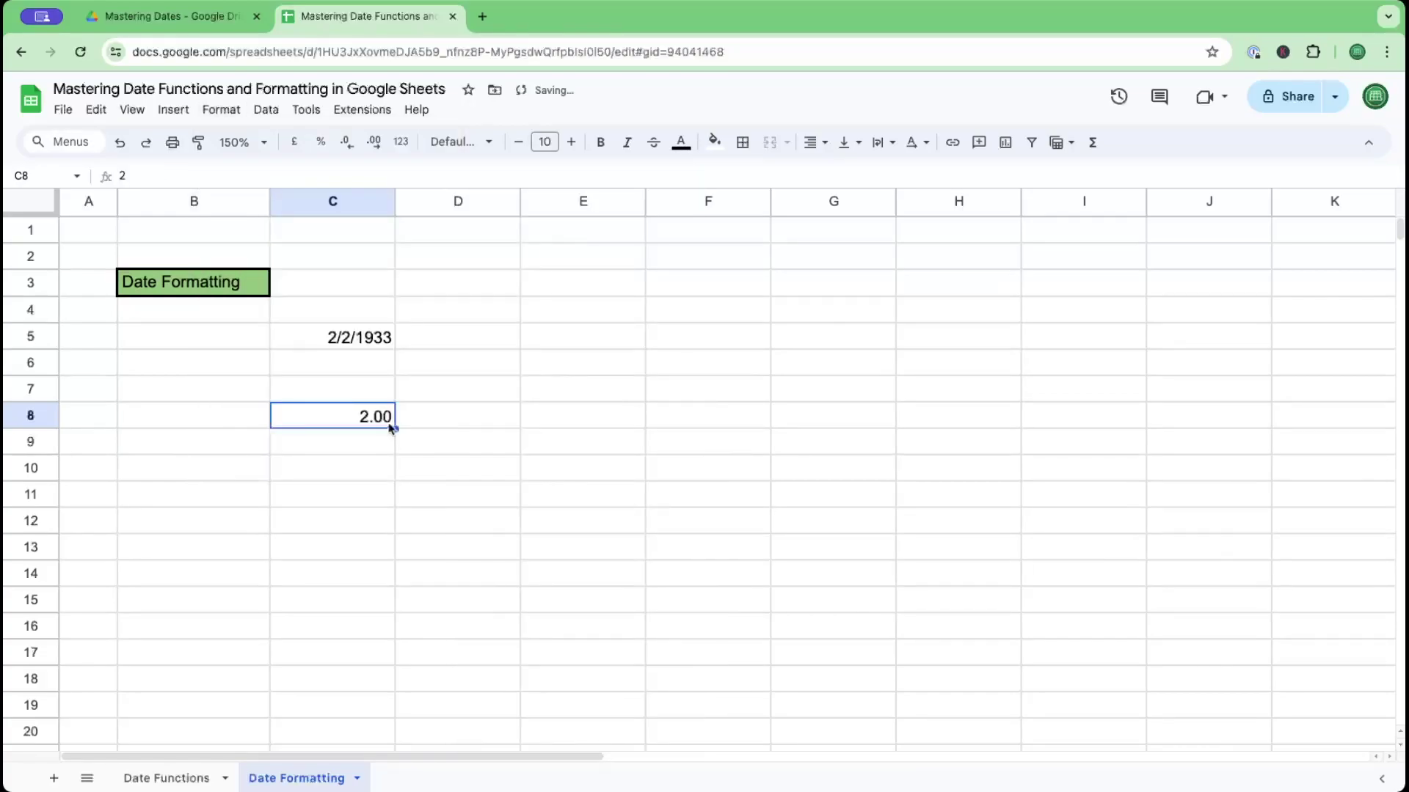
# Step: Delete the number example from cell C8
pyautogui.press('Delete')
pyautogui.click(363, 443)
pyautogui.click(353, 416)
# Step: Start a custom date and time format for cell C5 and replace both slash separators with hyphens
pyautogui.click(361, 340)
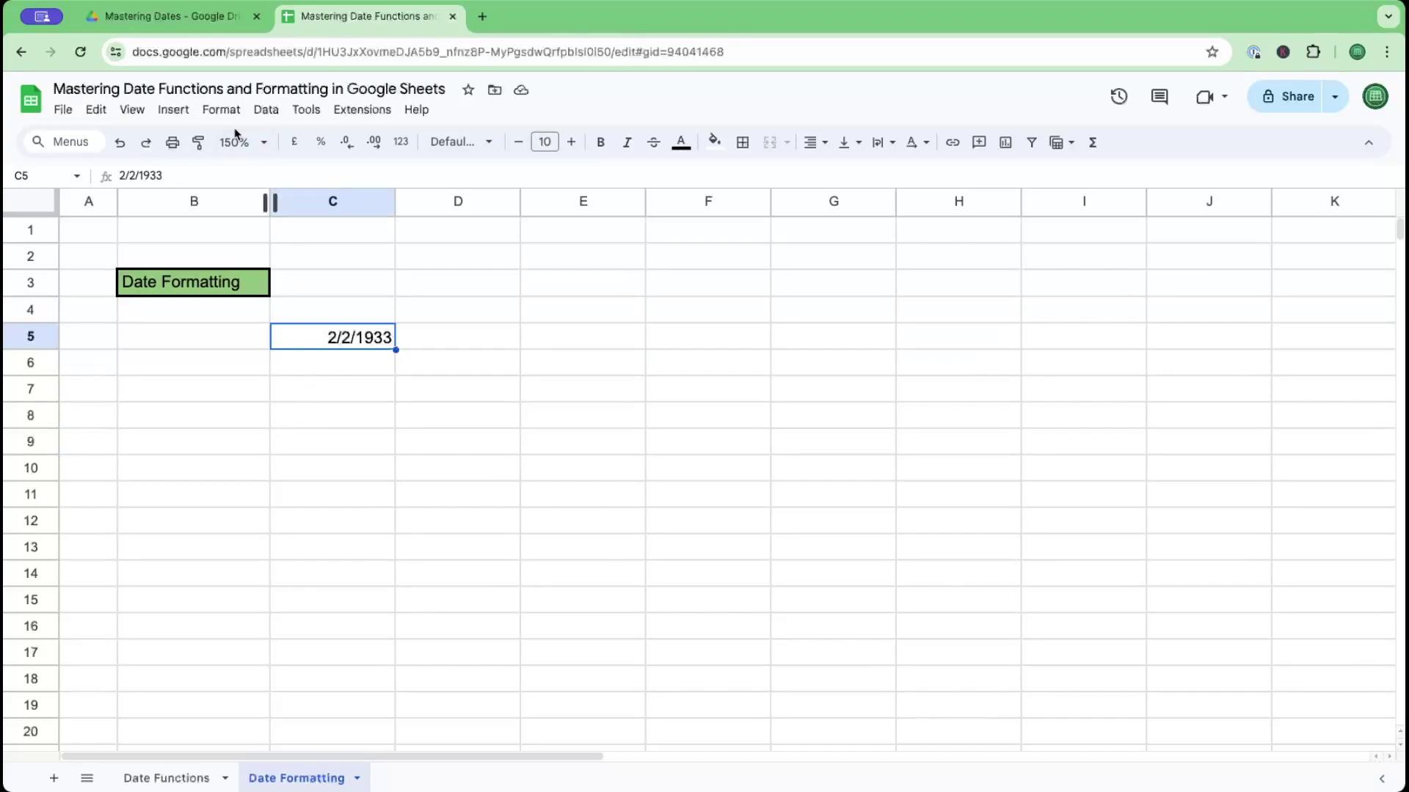
pyautogui.click(221, 110)
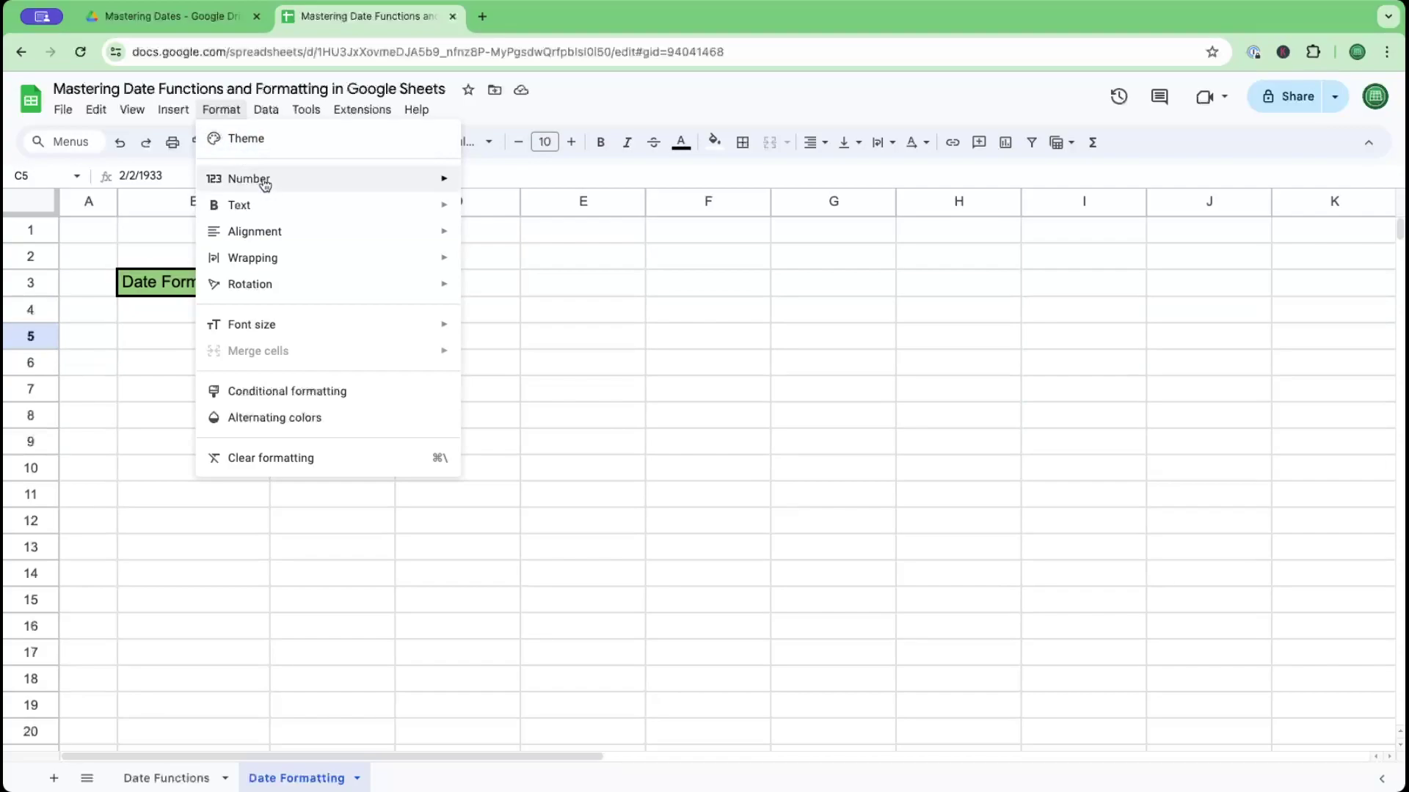
pyautogui.moveTo(264, 182)
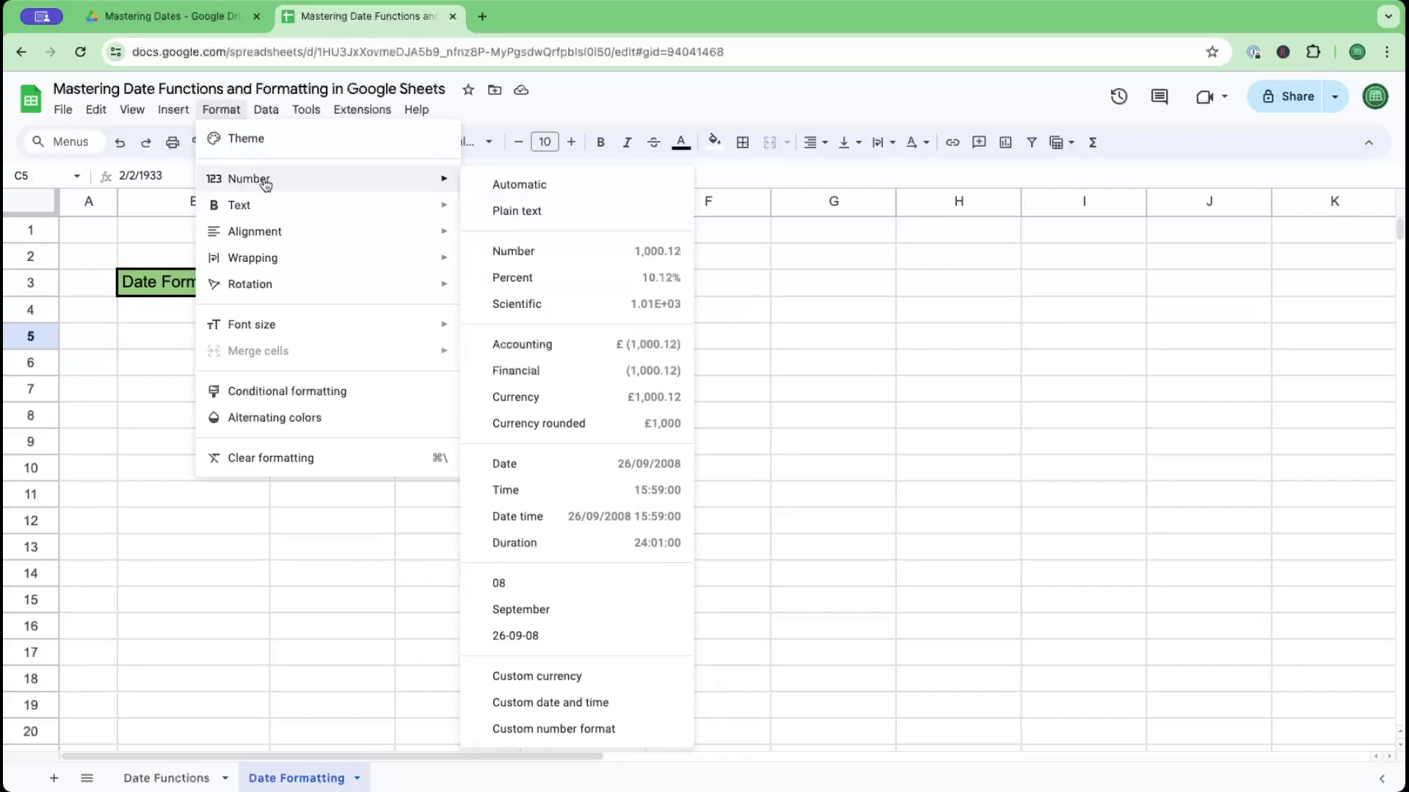
pyautogui.click(554, 704)
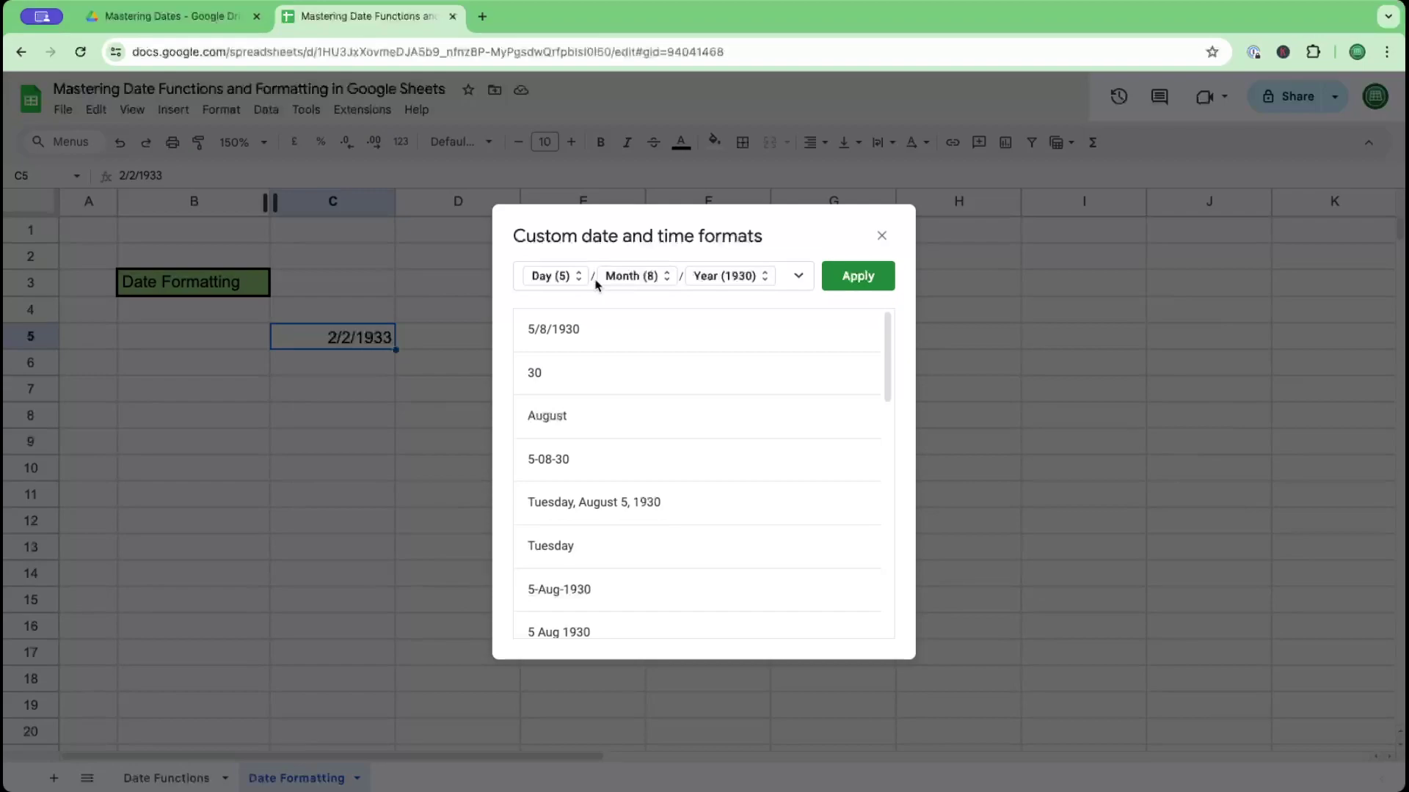
pyautogui.click(593, 279)
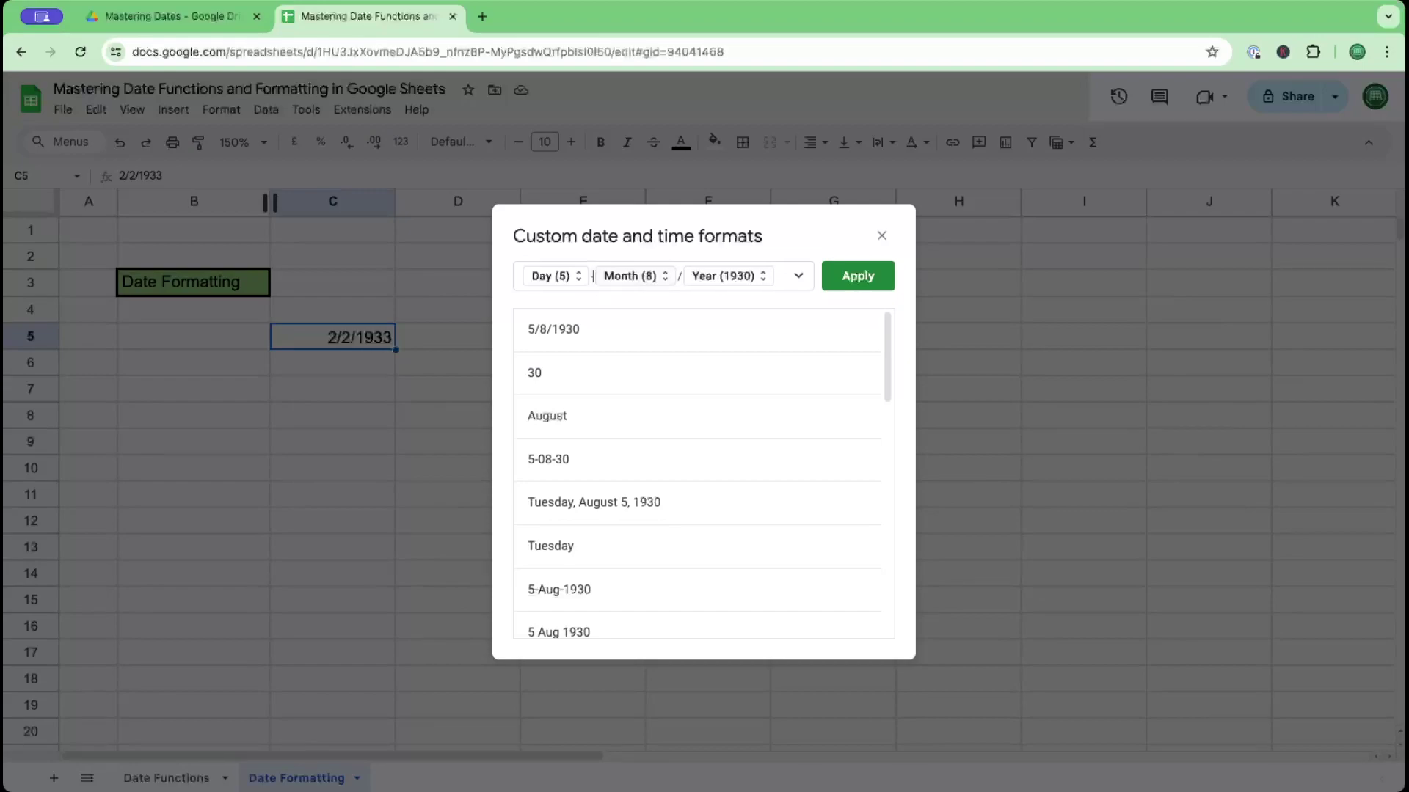
pyautogui.write('-')
pyautogui.click(686, 281)
pyautogui.click(682, 283)
pyautogui.press('BackSpace')
pyautogui.write('-')
# Step: Set the custom format to day and month with leading zeros and a two-digit year, and apply it to C5
pyautogui.click(580, 277)
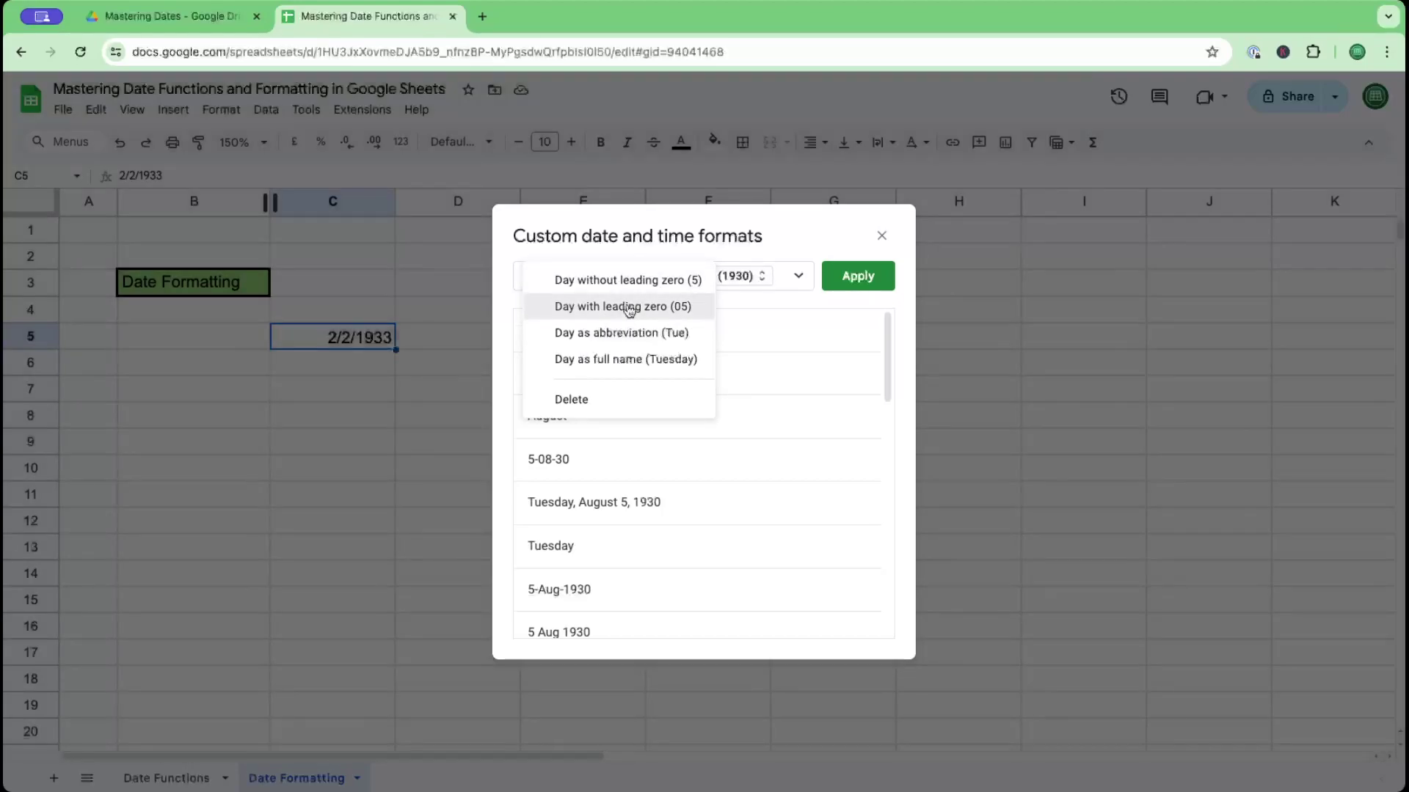
pyautogui.click(629, 307)
pyautogui.click(647, 282)
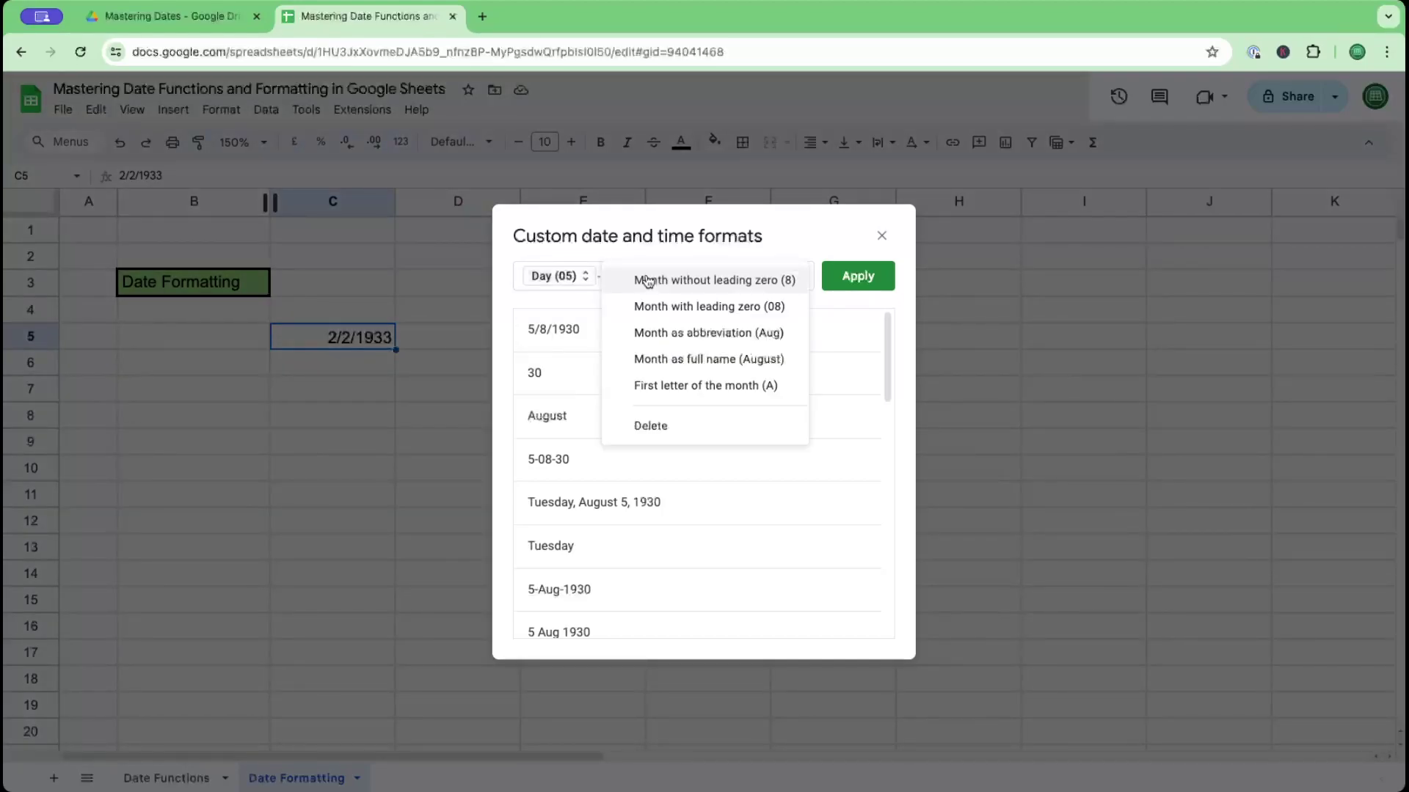
pyautogui.click(665, 313)
pyautogui.click(754, 283)
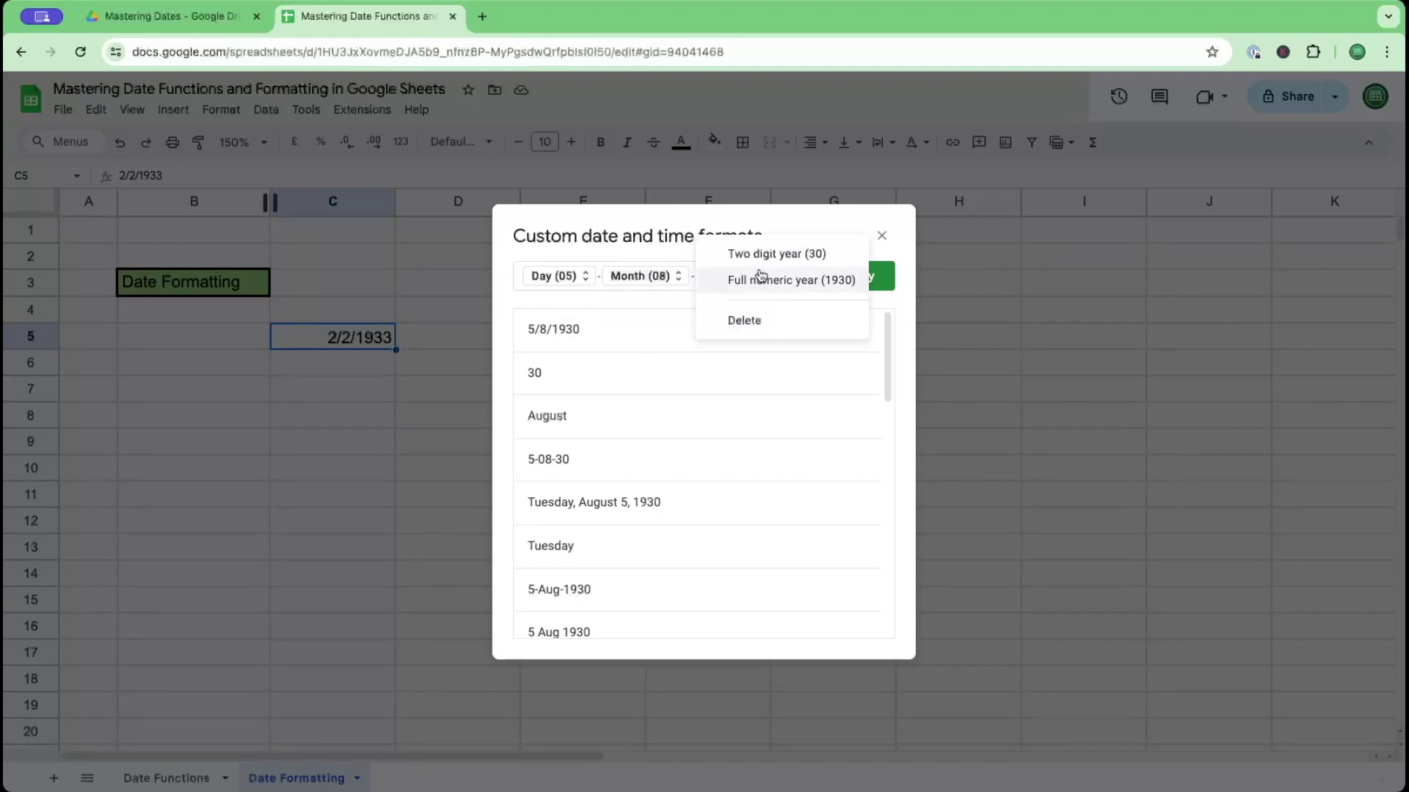
pyautogui.click(763, 254)
pyautogui.click(844, 276)
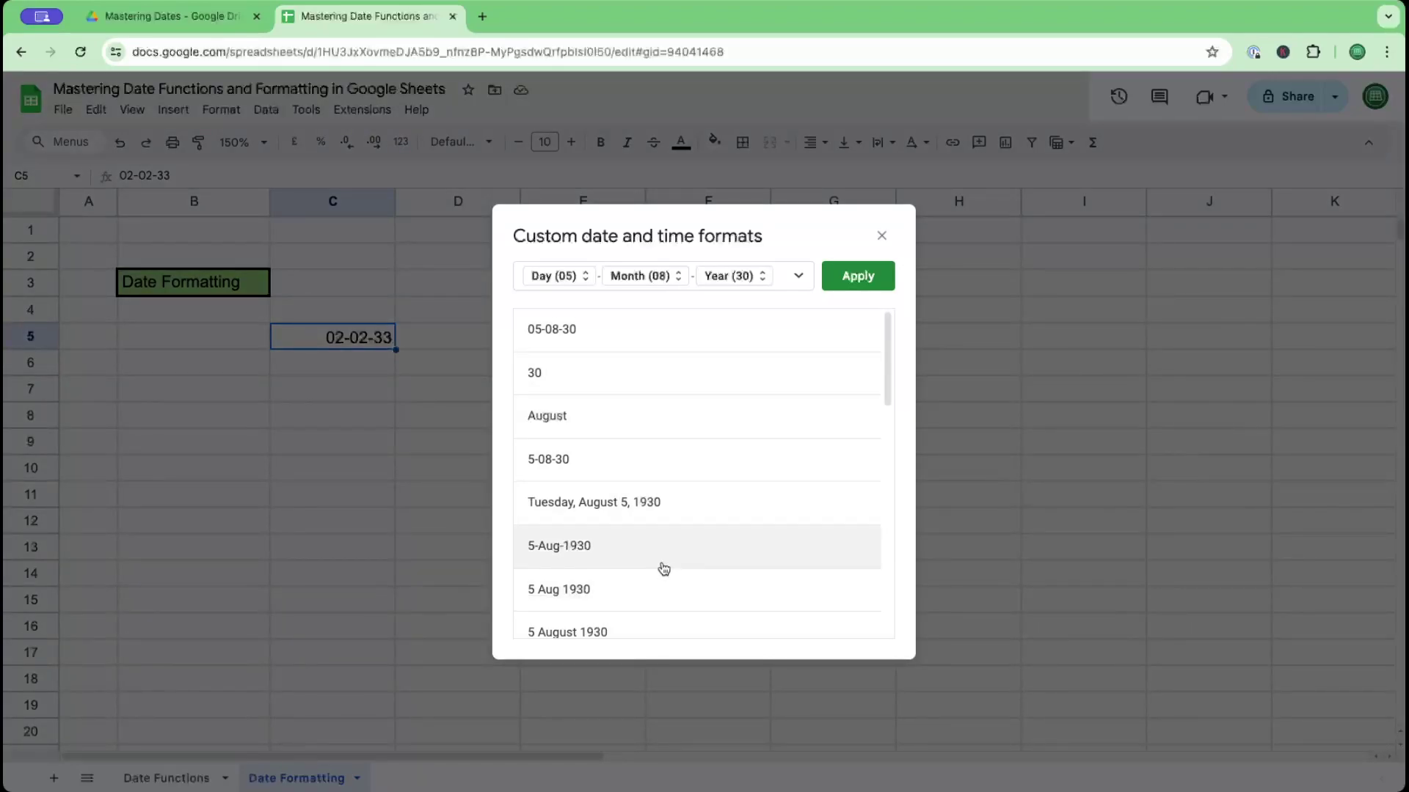
# Step: Apply the "Tuesday, August 5, 1930" custom date format to C5 and widen column C to fit the full date
pyautogui.click(649, 501)
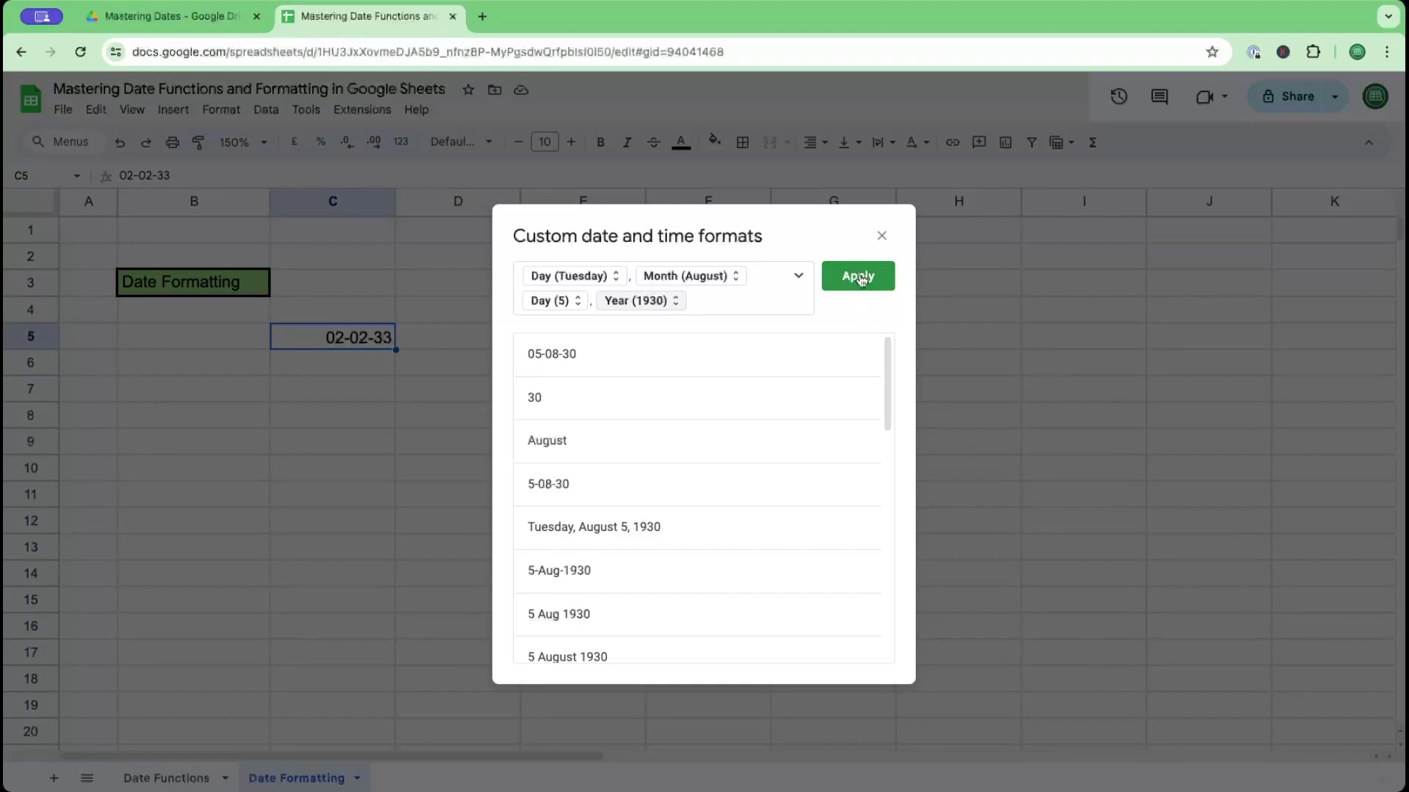
pyautogui.click(859, 277)
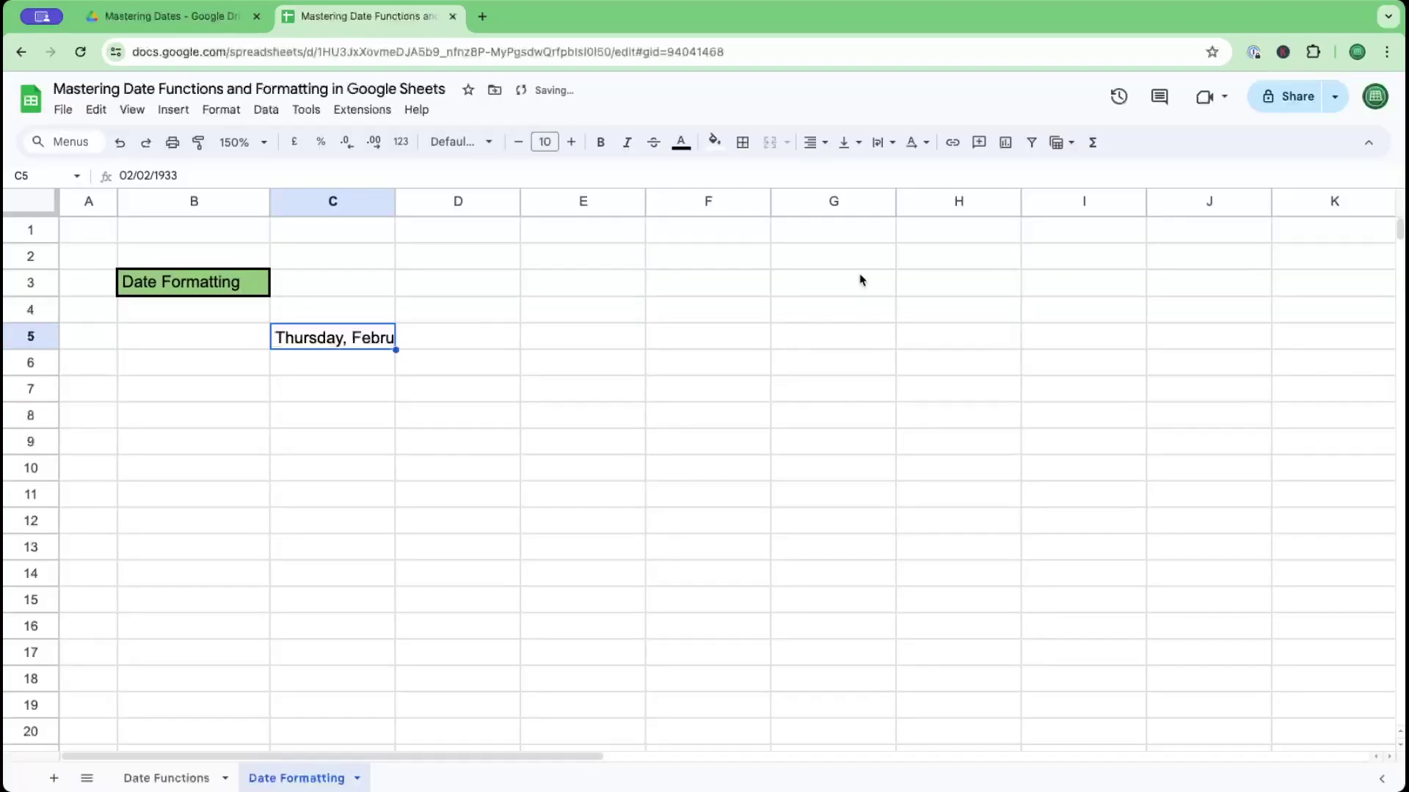
pyautogui.moveTo(394, 201); pyautogui.dragTo(566, 203)
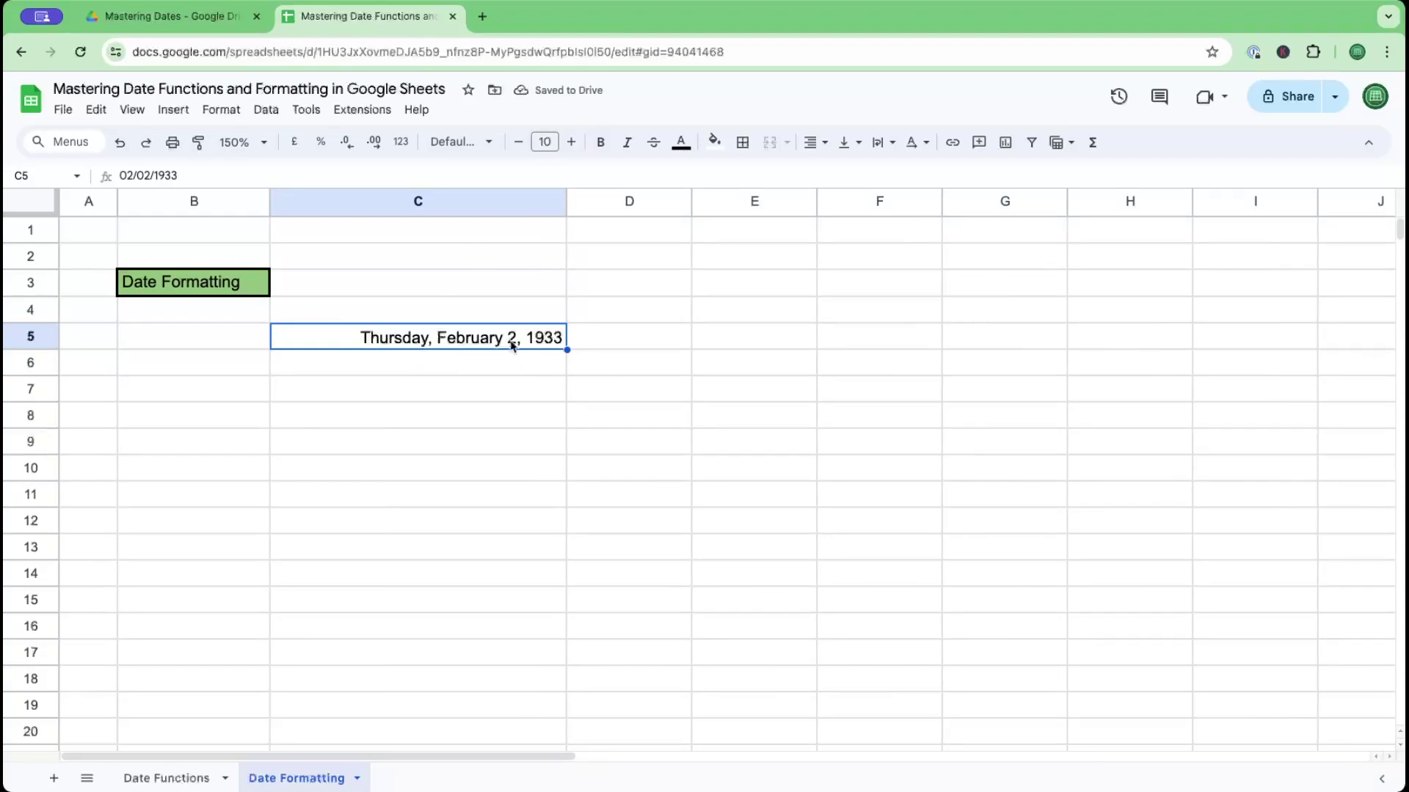
# Step: Reopen the custom date and time format of cell C5 and remove all its existing elements
pyautogui.click(221, 109)
pyautogui.moveTo(260, 182)
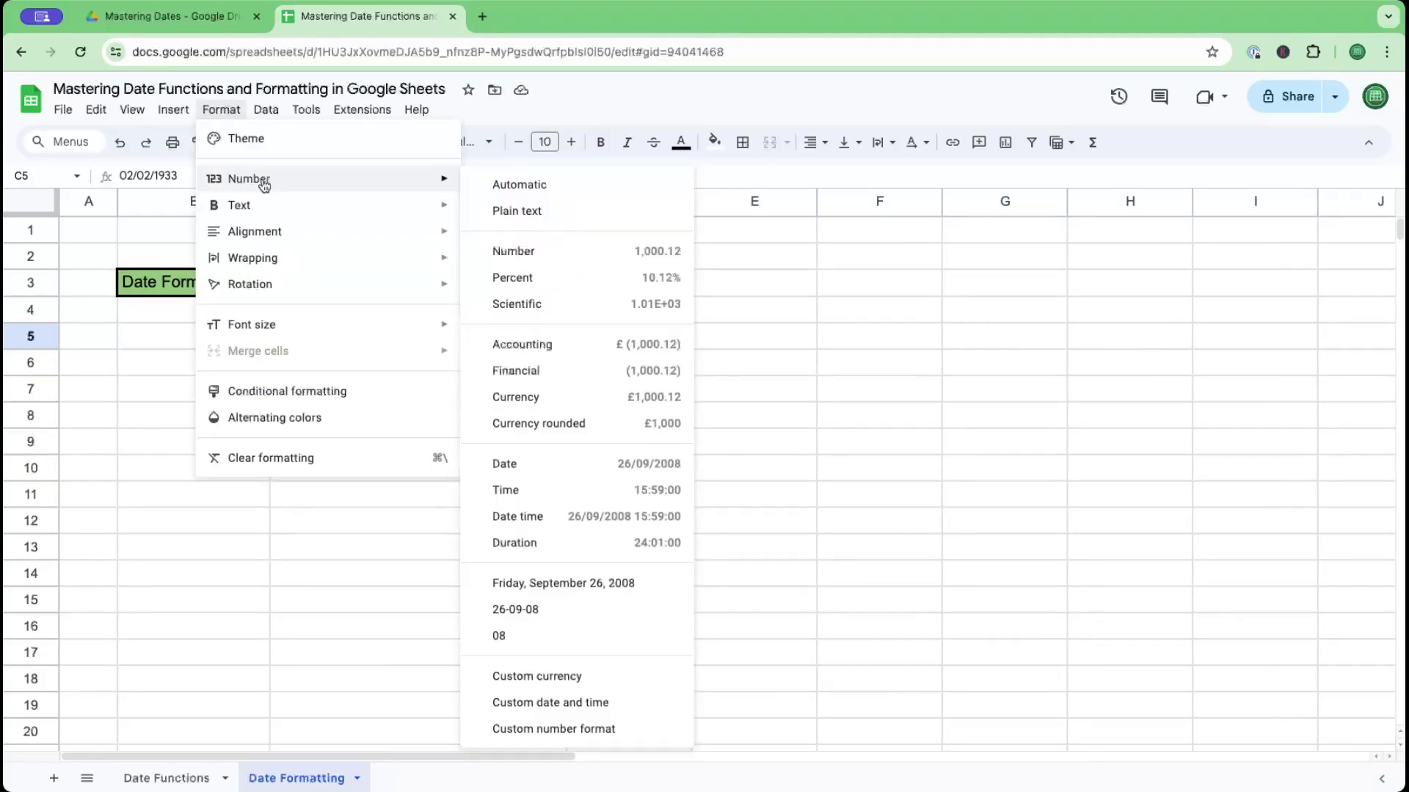
pyautogui.click(565, 702)
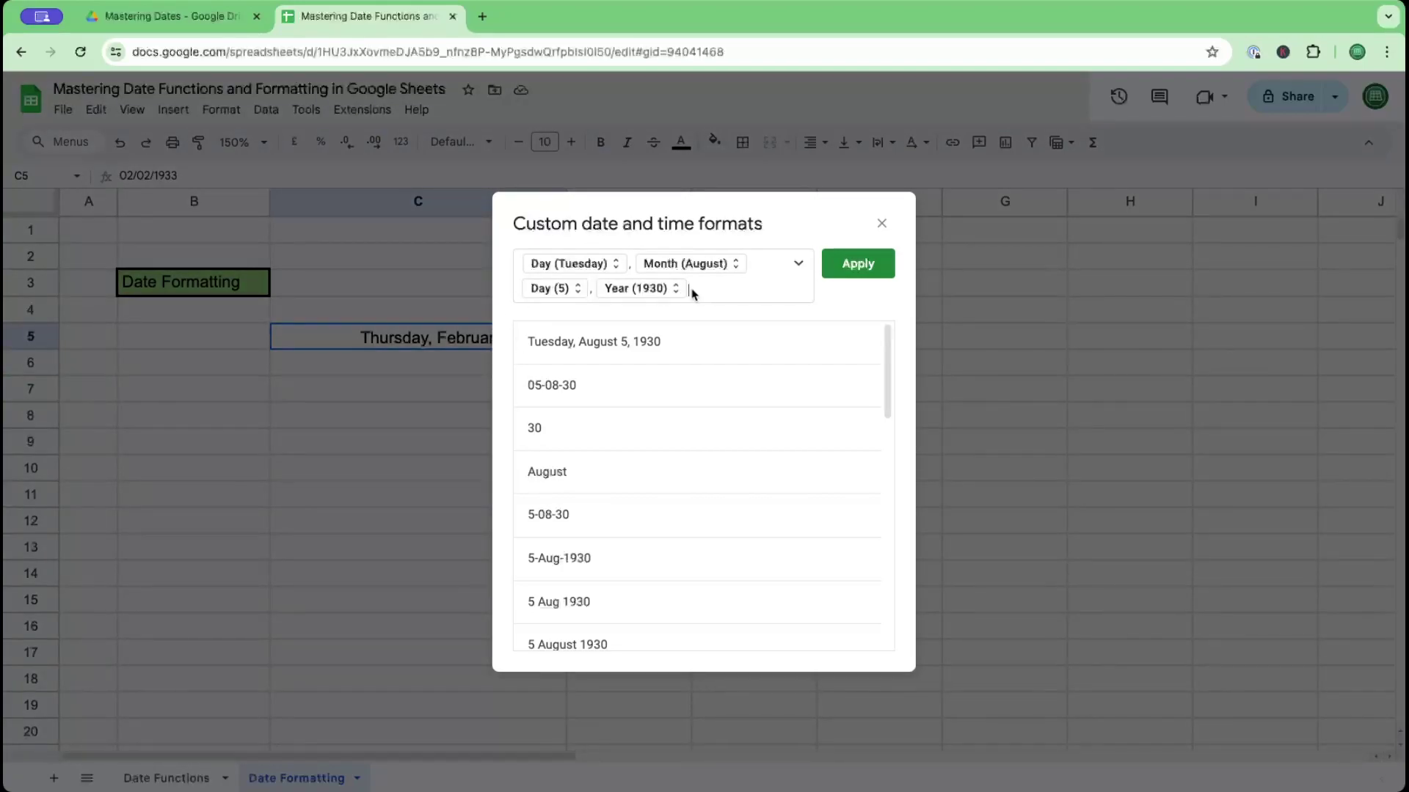
pyautogui.click(726, 287)
pyautogui.press('BackSpace')
pyautogui.press('BackSpace')
pyautogui.press('BackSpace')
pyautogui.press('BackSpace')
pyautogui.press('BackSpace')
pyautogui.press('BackSpace')
pyautogui.press('BackSpace')
pyautogui.press('BackSpace')
pyautogui.press('BackSpace')
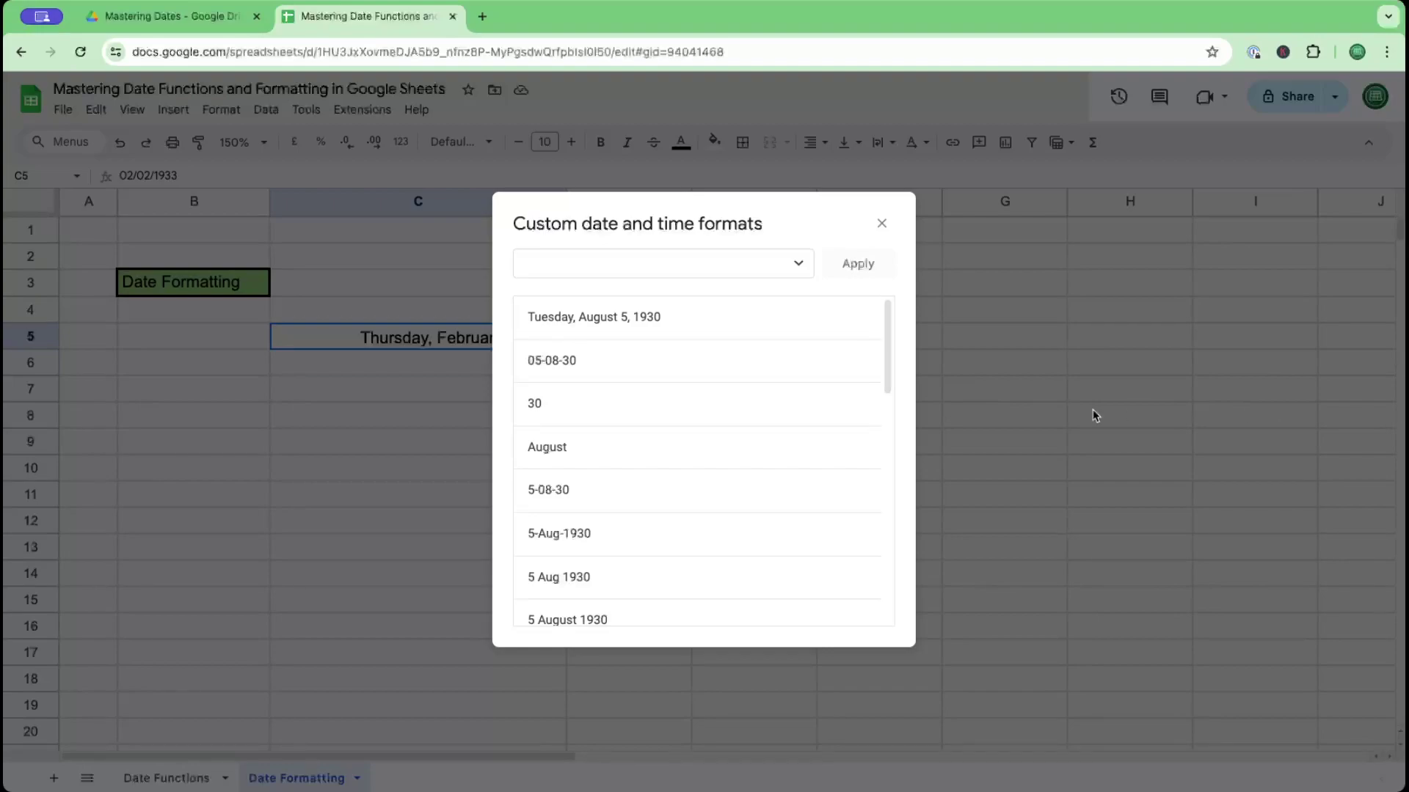
# Step: Build the custom format from only the month as full name and apply it to C5
pyautogui.click(801, 264)
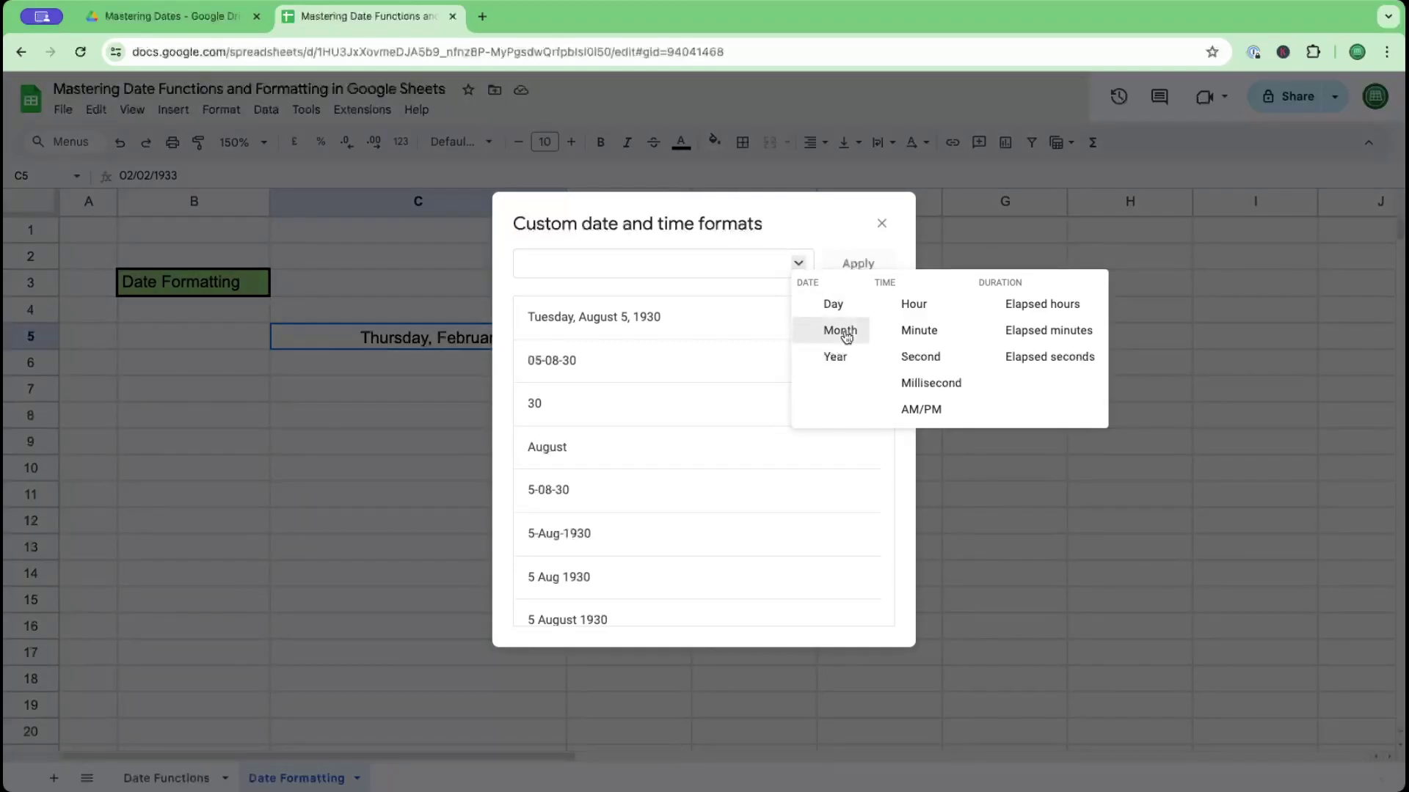
pyautogui.click(840, 330)
pyautogui.click(592, 265)
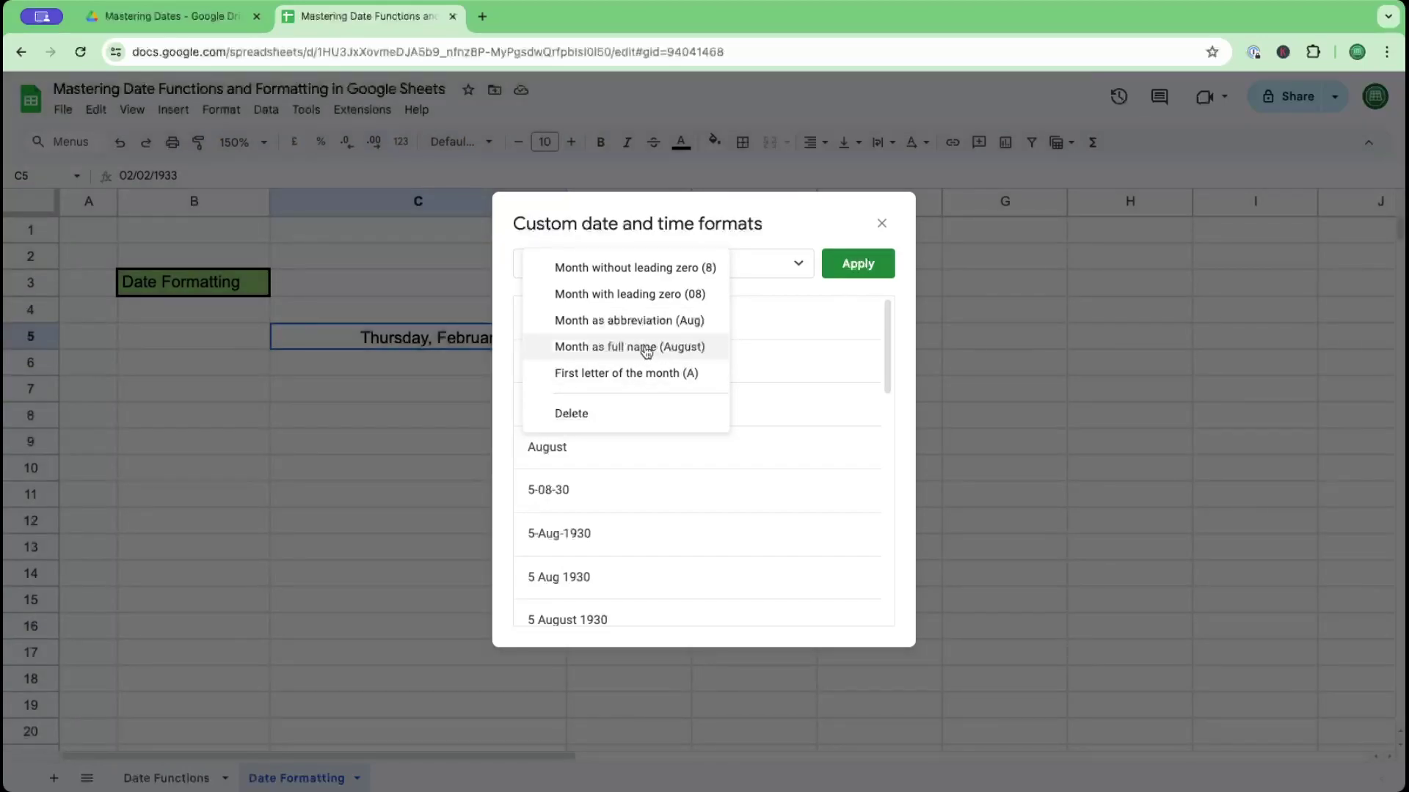
pyautogui.click(645, 348)
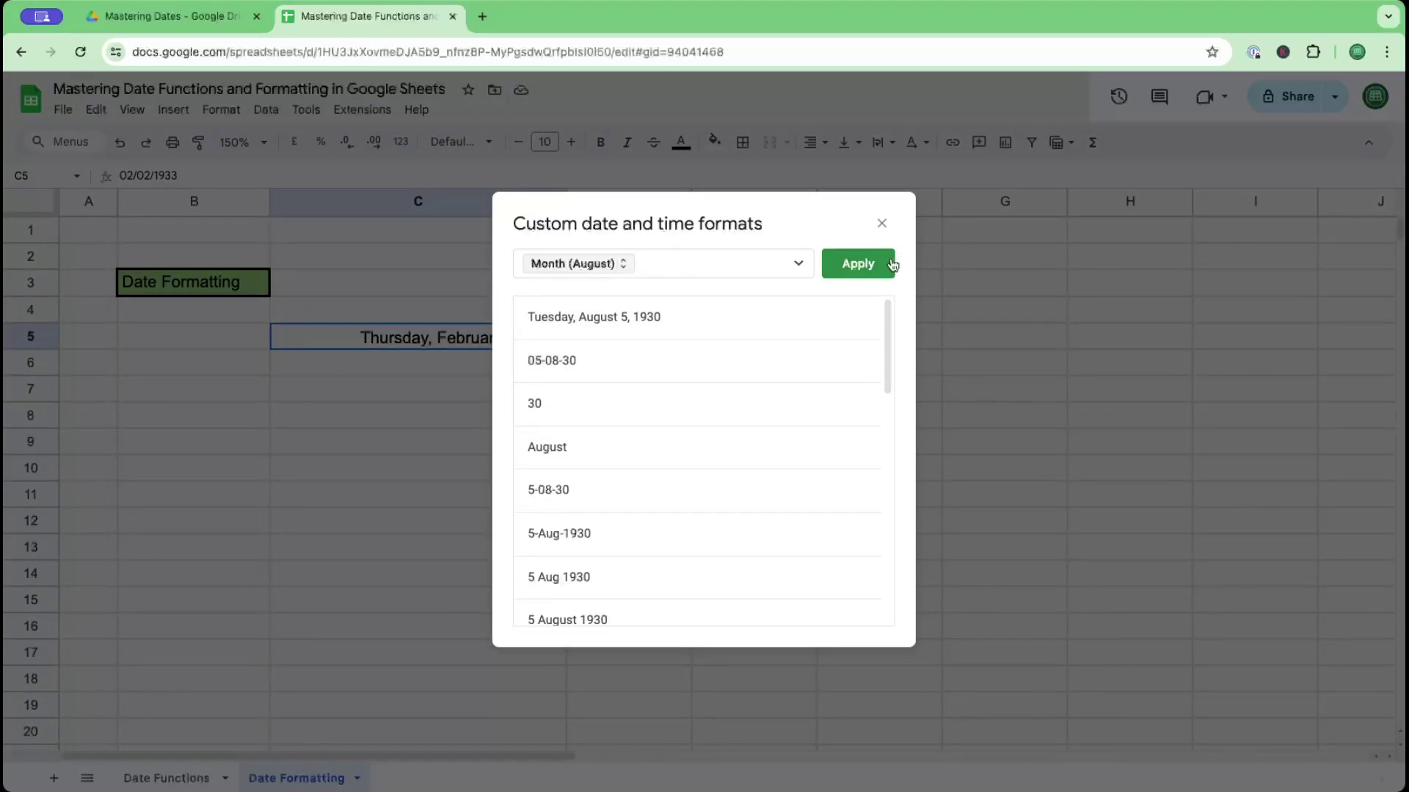
pyautogui.click(860, 269)
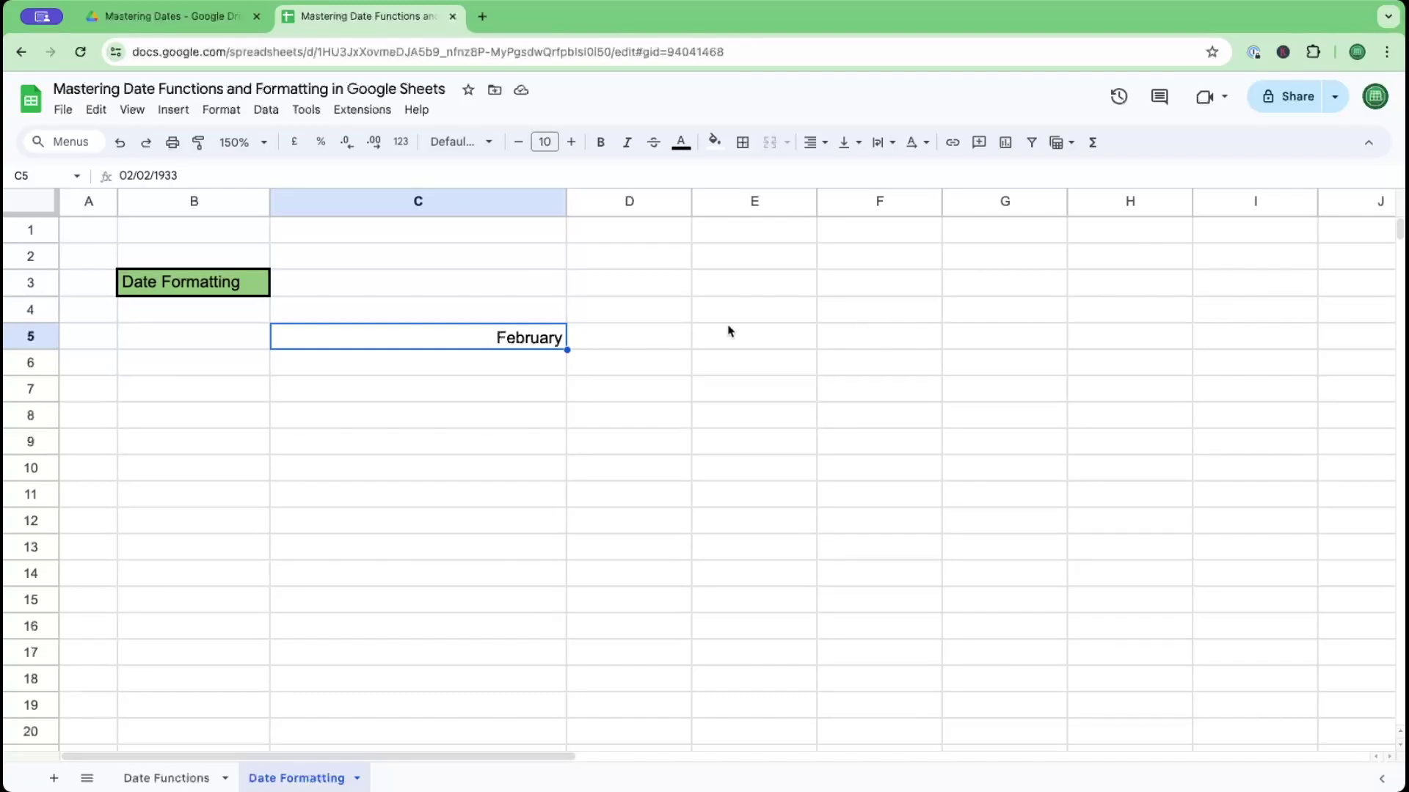
# Step: Reopen the custom date format of C5 and replace its month element with a day with leading zero
pyautogui.click(235, 111)
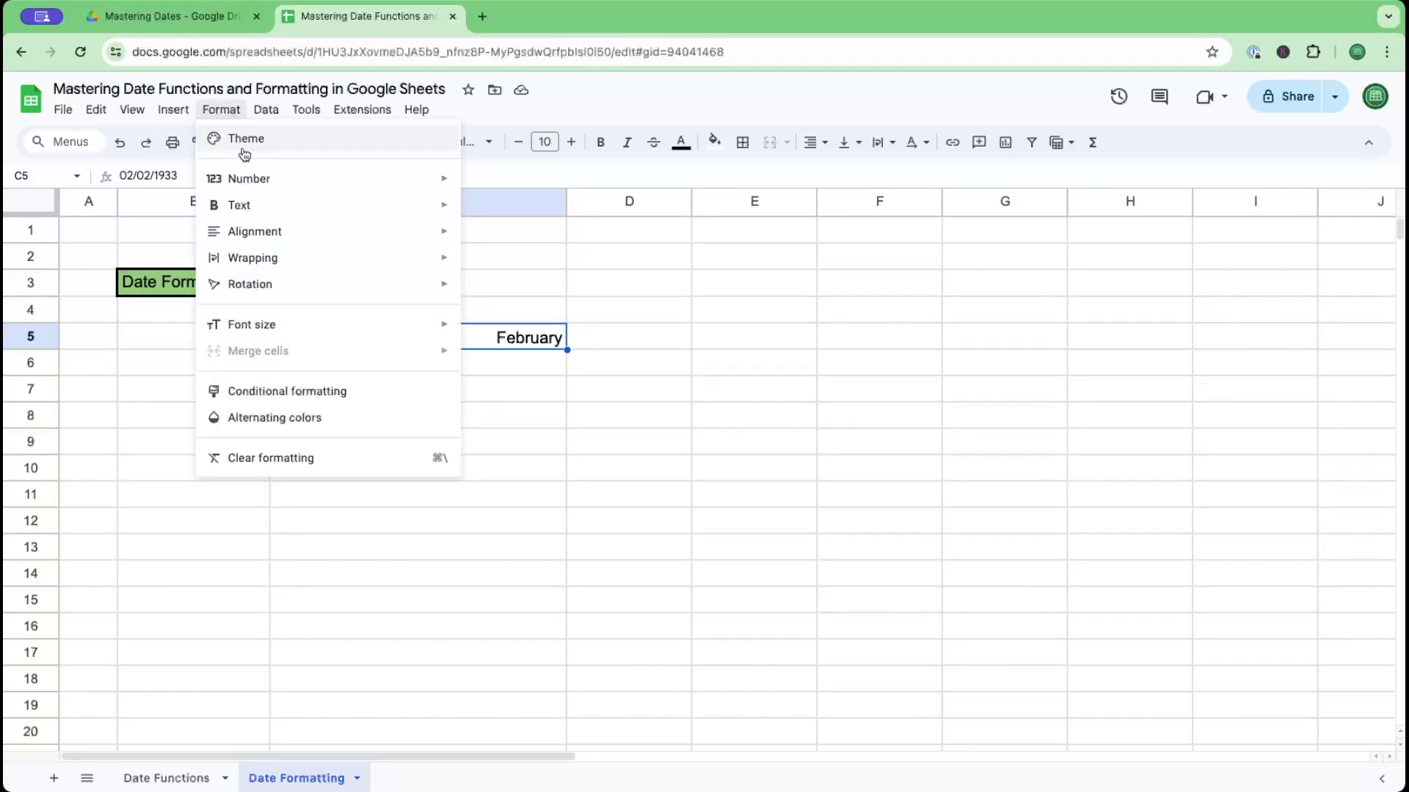
pyautogui.moveTo(261, 179)
pyautogui.click(566, 702)
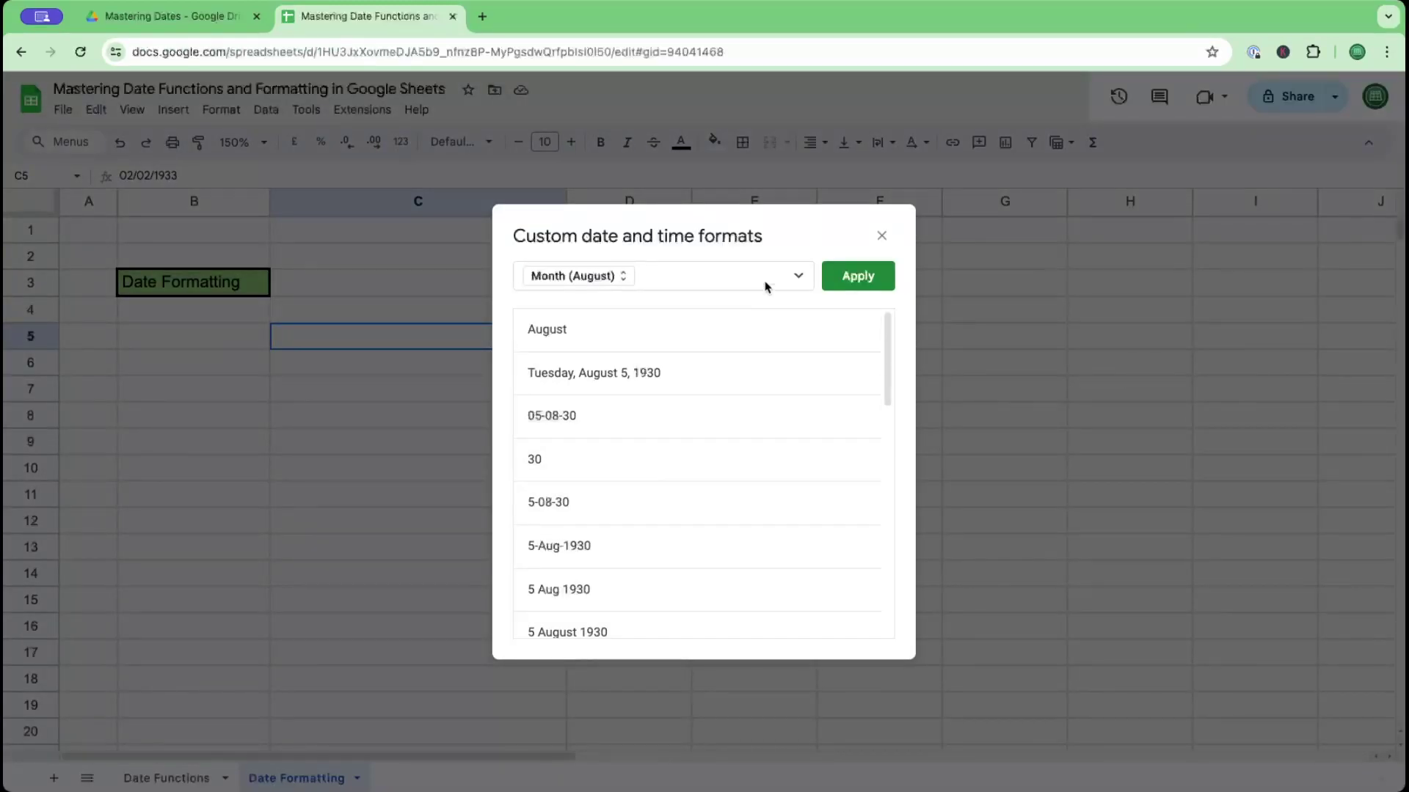
pyautogui.click(679, 286)
pyautogui.press('BackSpace')
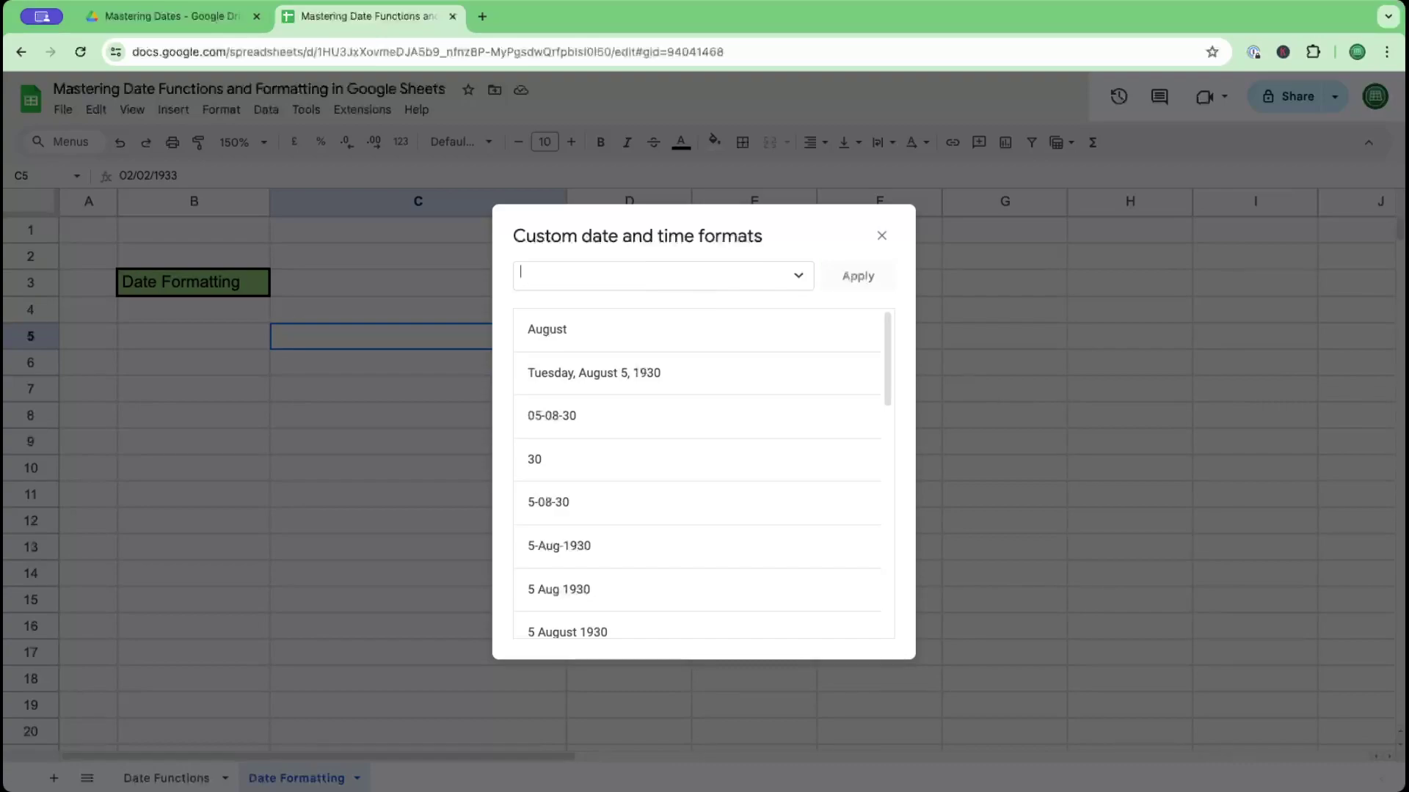
pyautogui.click(799, 278)
pyautogui.click(573, 282)
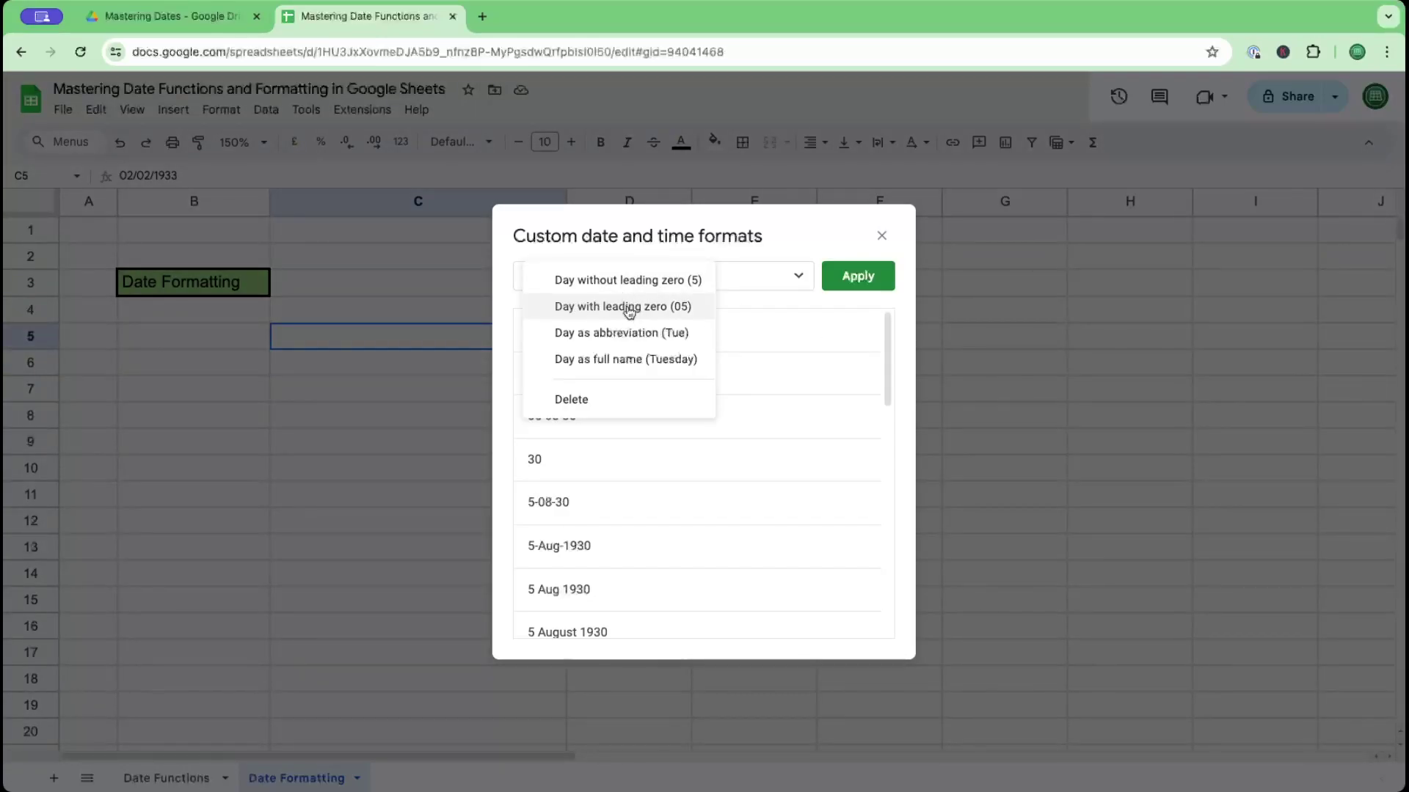
pyautogui.click(629, 306)
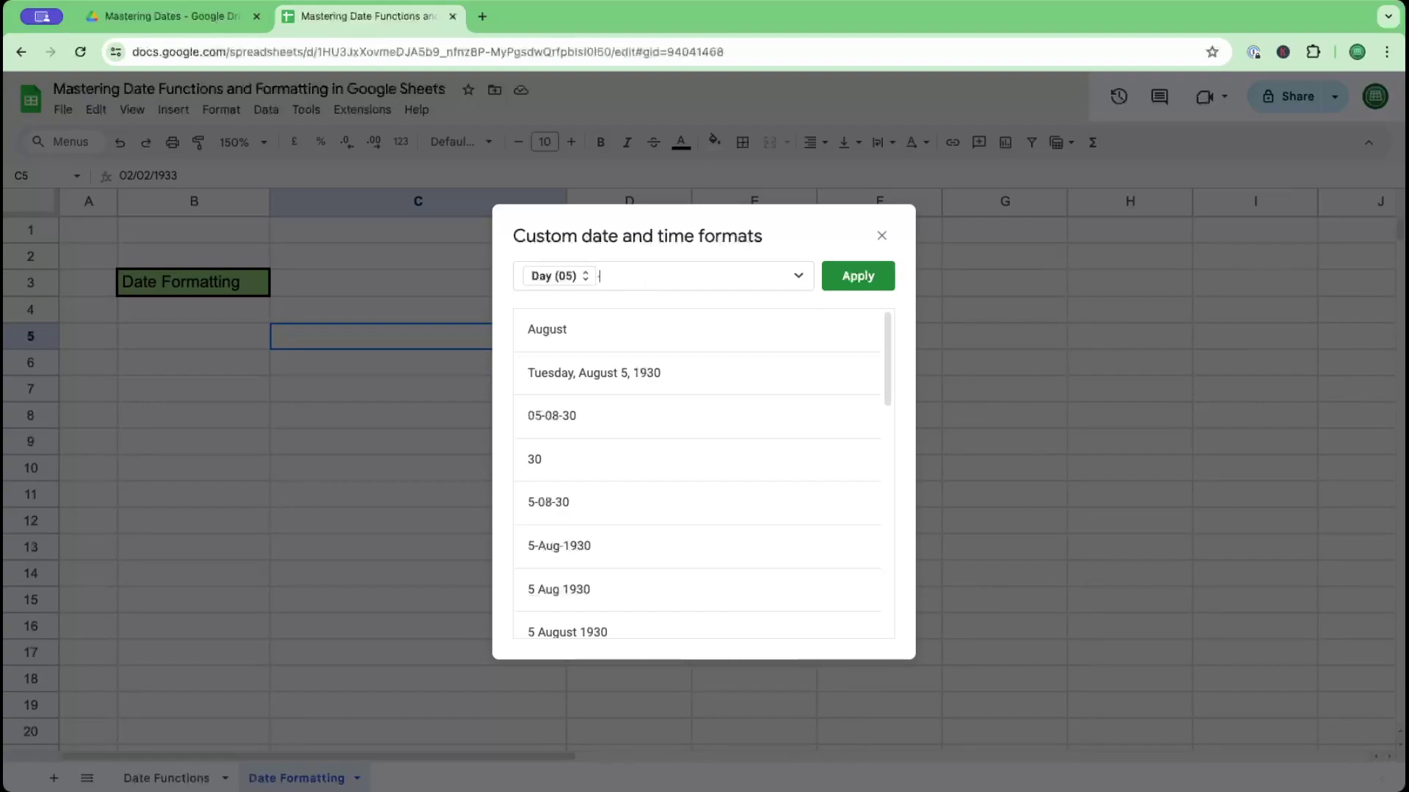
# Step: Add a hyphen and a month with leading zero after the day in the custom format
pyautogui.click(798, 276)
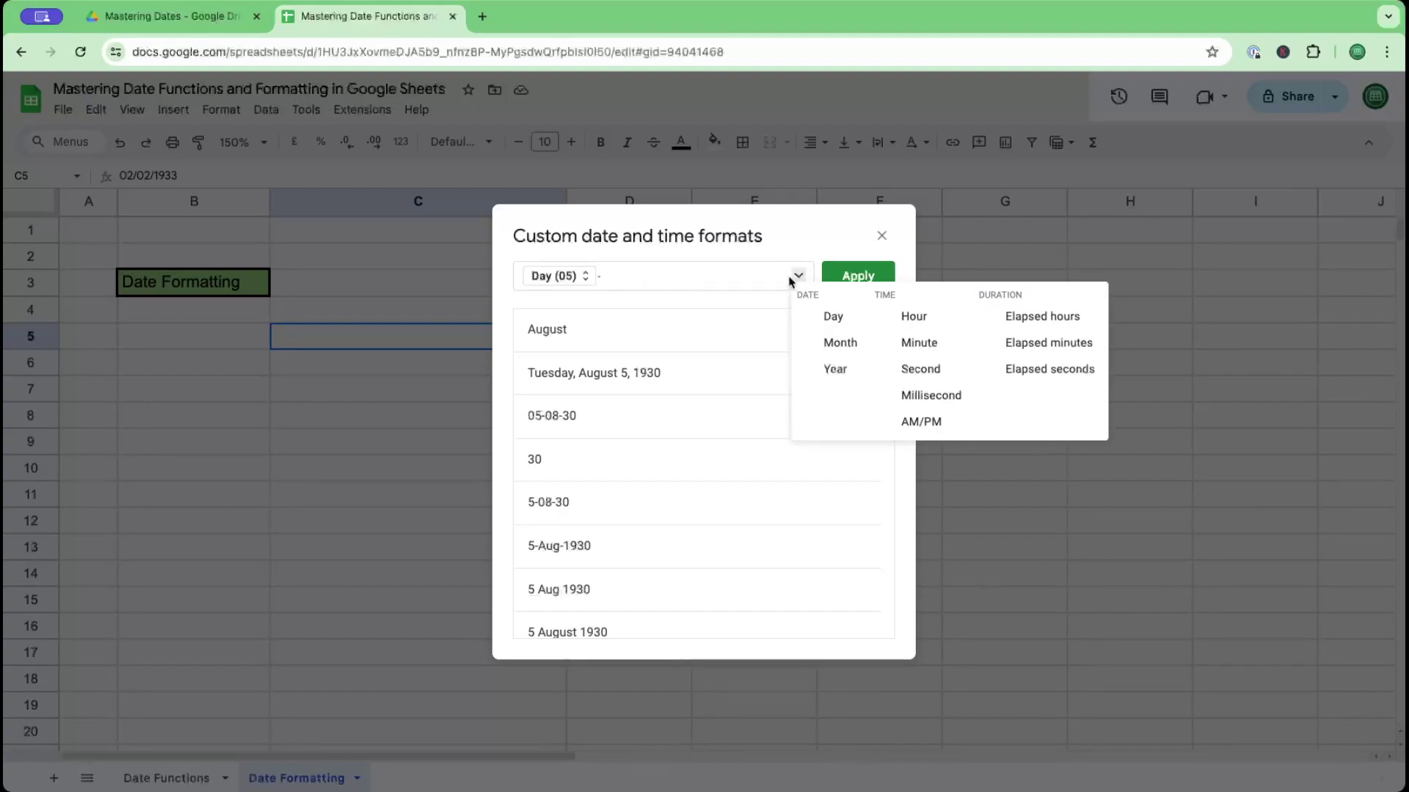
pyautogui.click(841, 343)
pyautogui.click(636, 277)
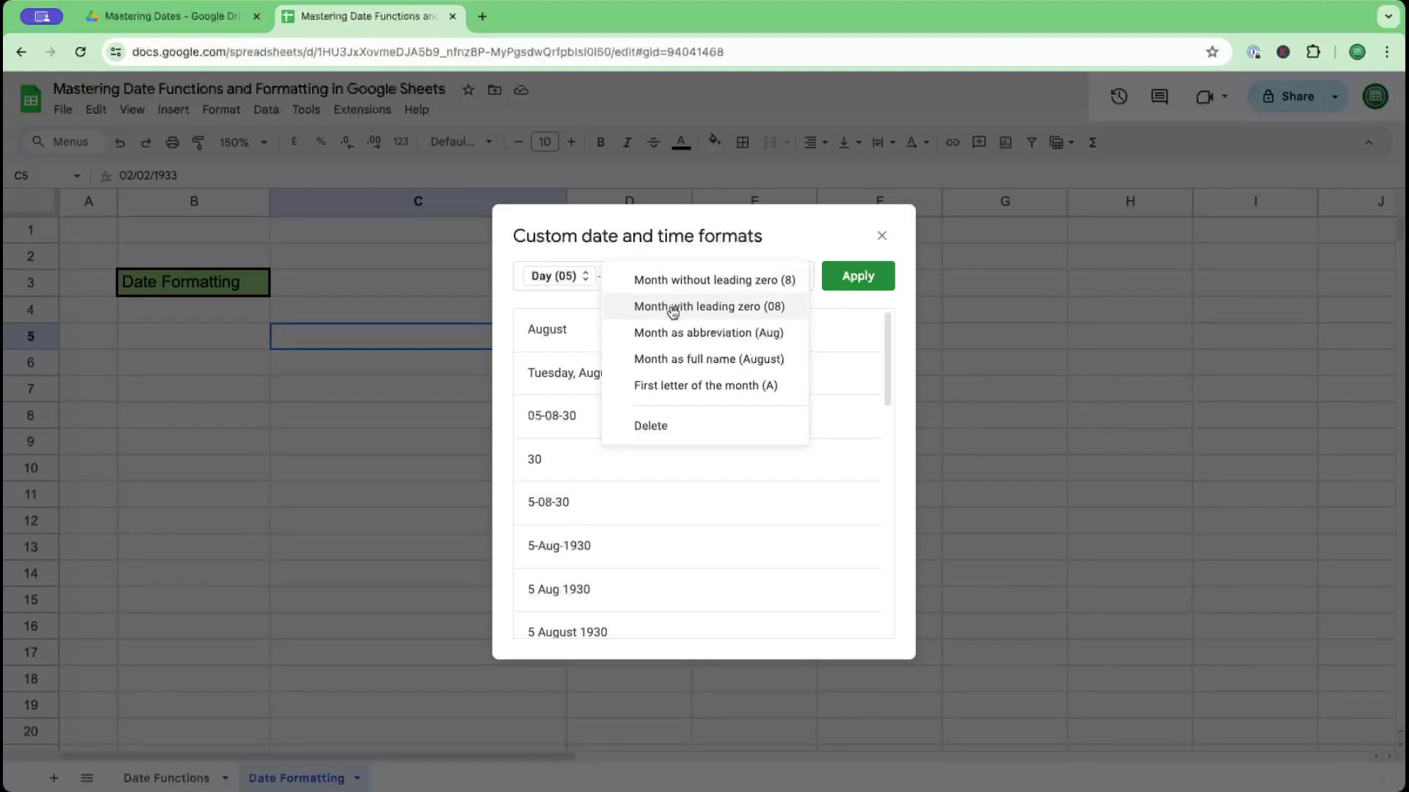
pyautogui.click(672, 308)
# Step: Add a hyphen and a full numeric year to the custom format, and apply it to C5
pyautogui.click(798, 276)
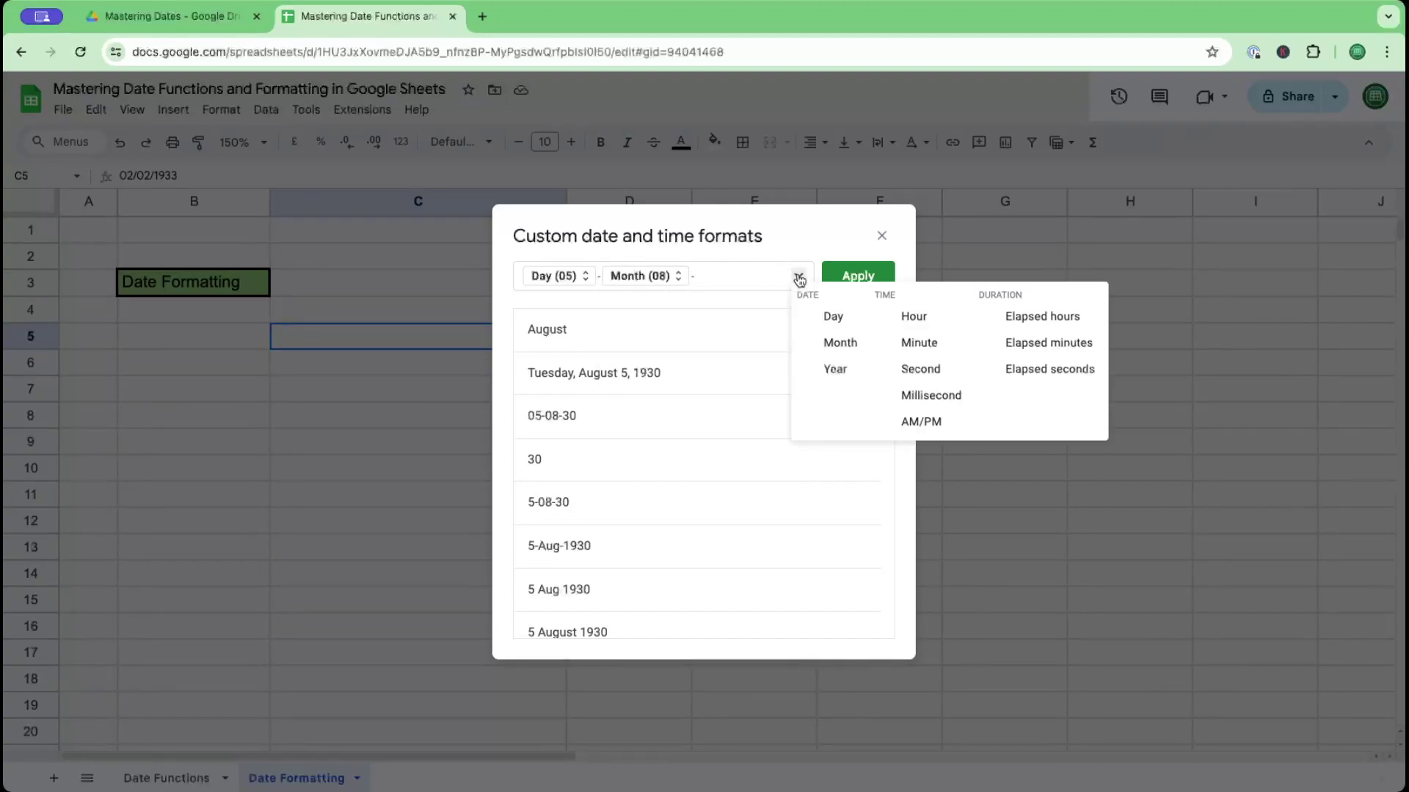
pyautogui.click(835, 369)
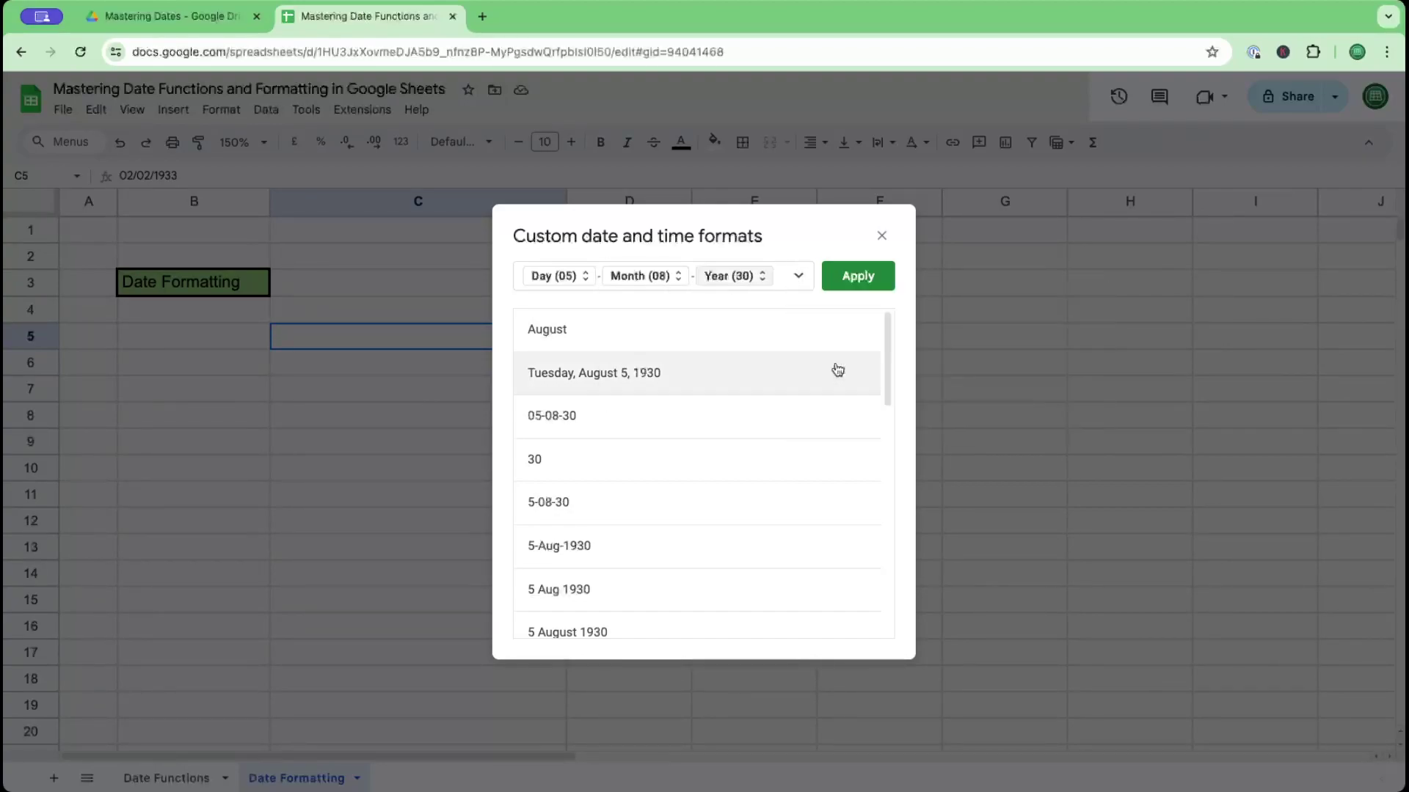
pyautogui.click(757, 280)
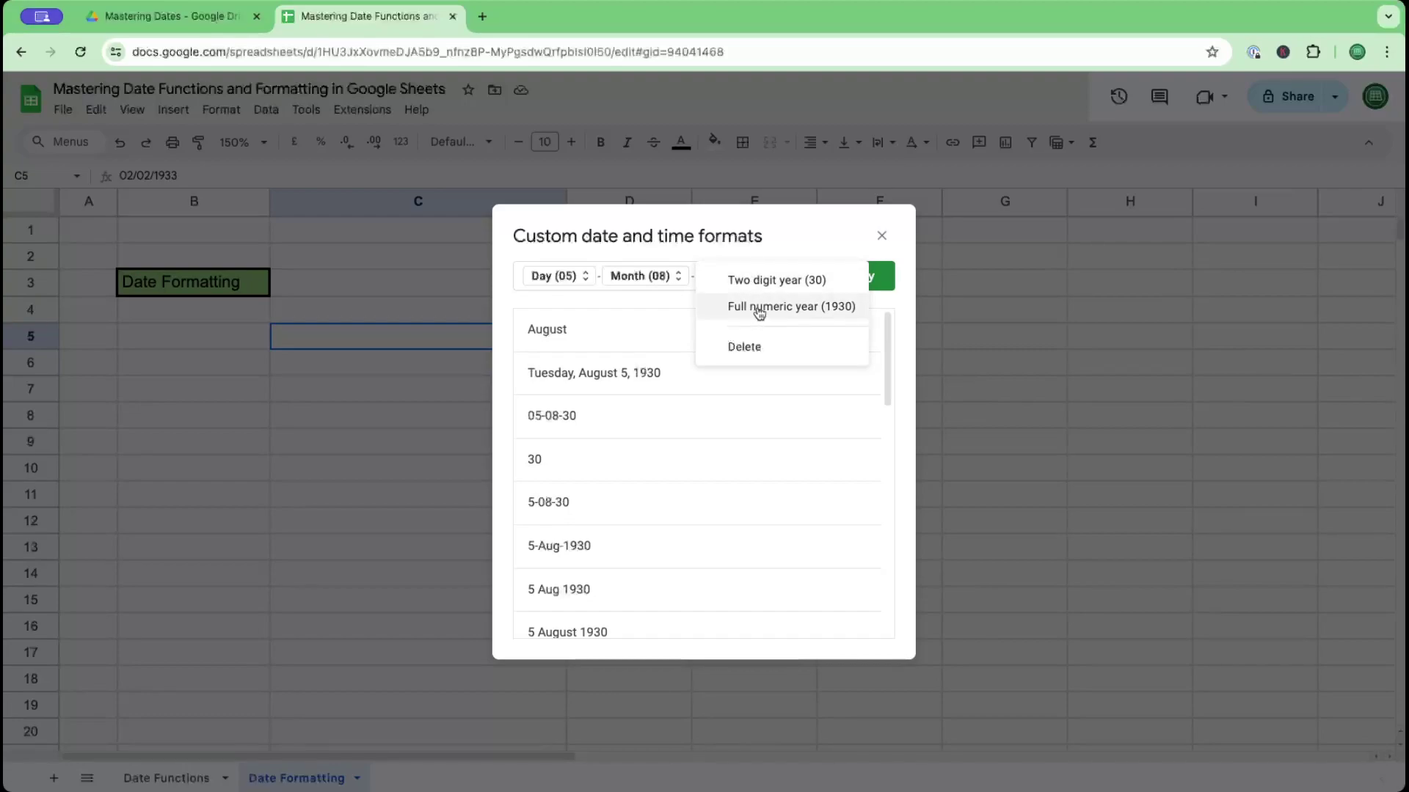
pyautogui.click(758, 312)
pyautogui.click(877, 276)
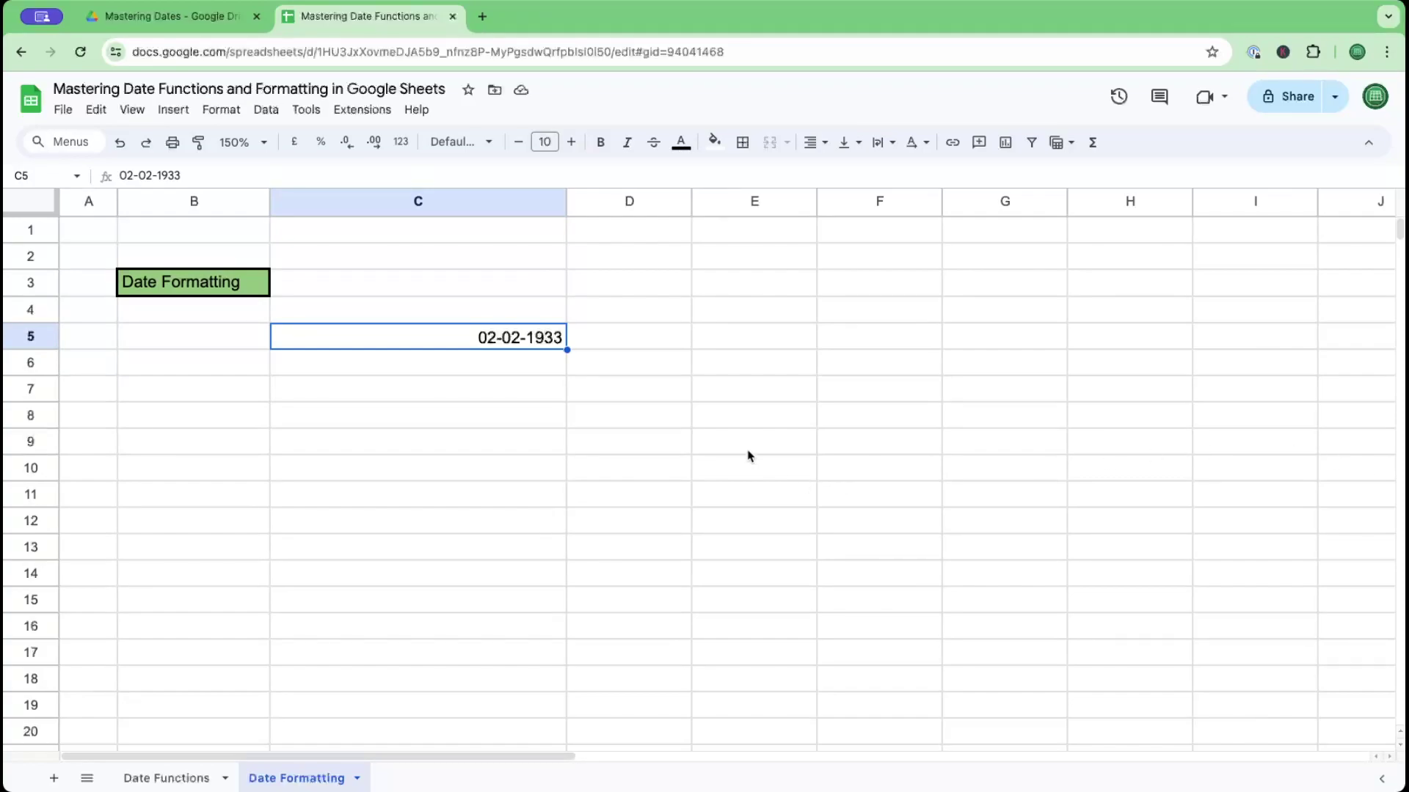
# Step: Open the custom date and time formats for cell C6
pyautogui.click(470, 371)
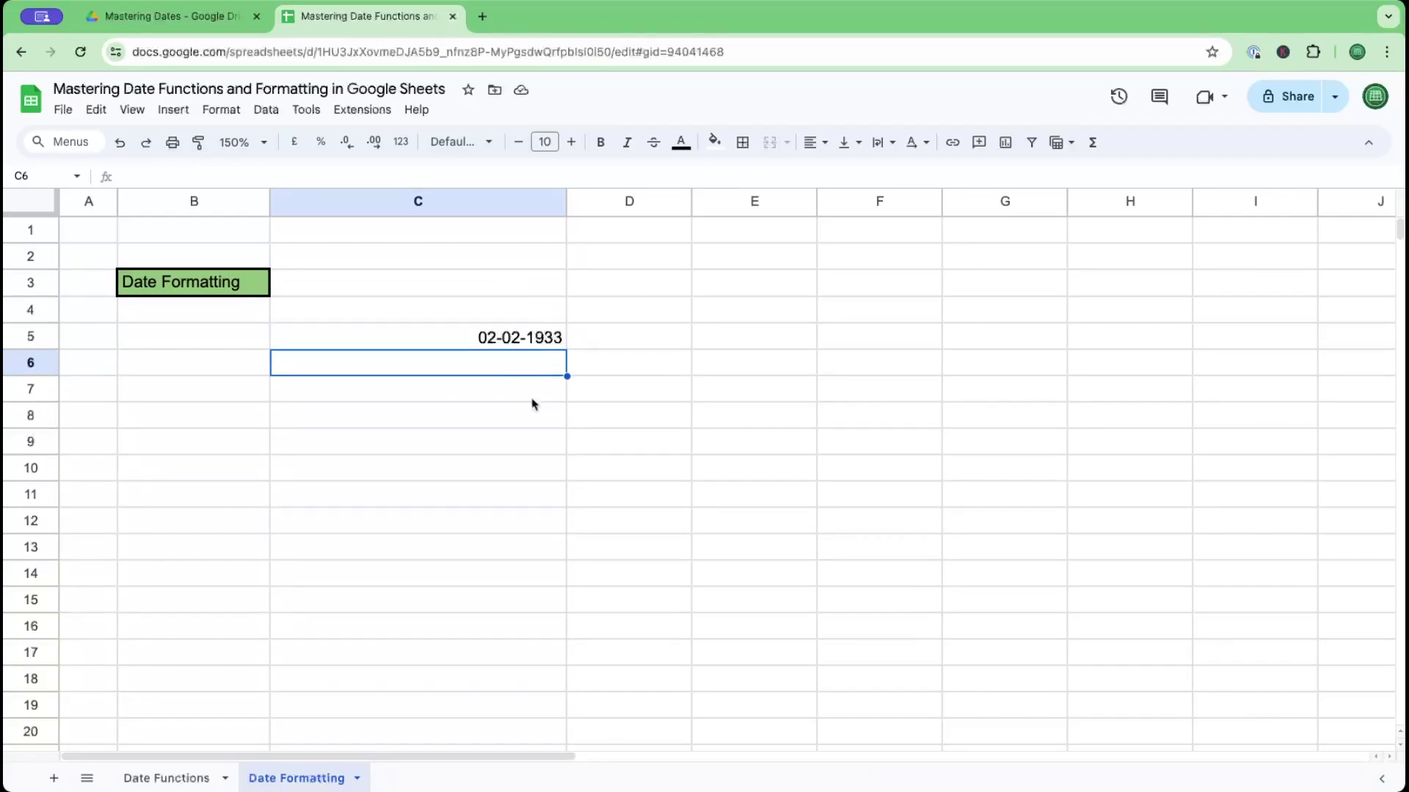
pyautogui.click(221, 110)
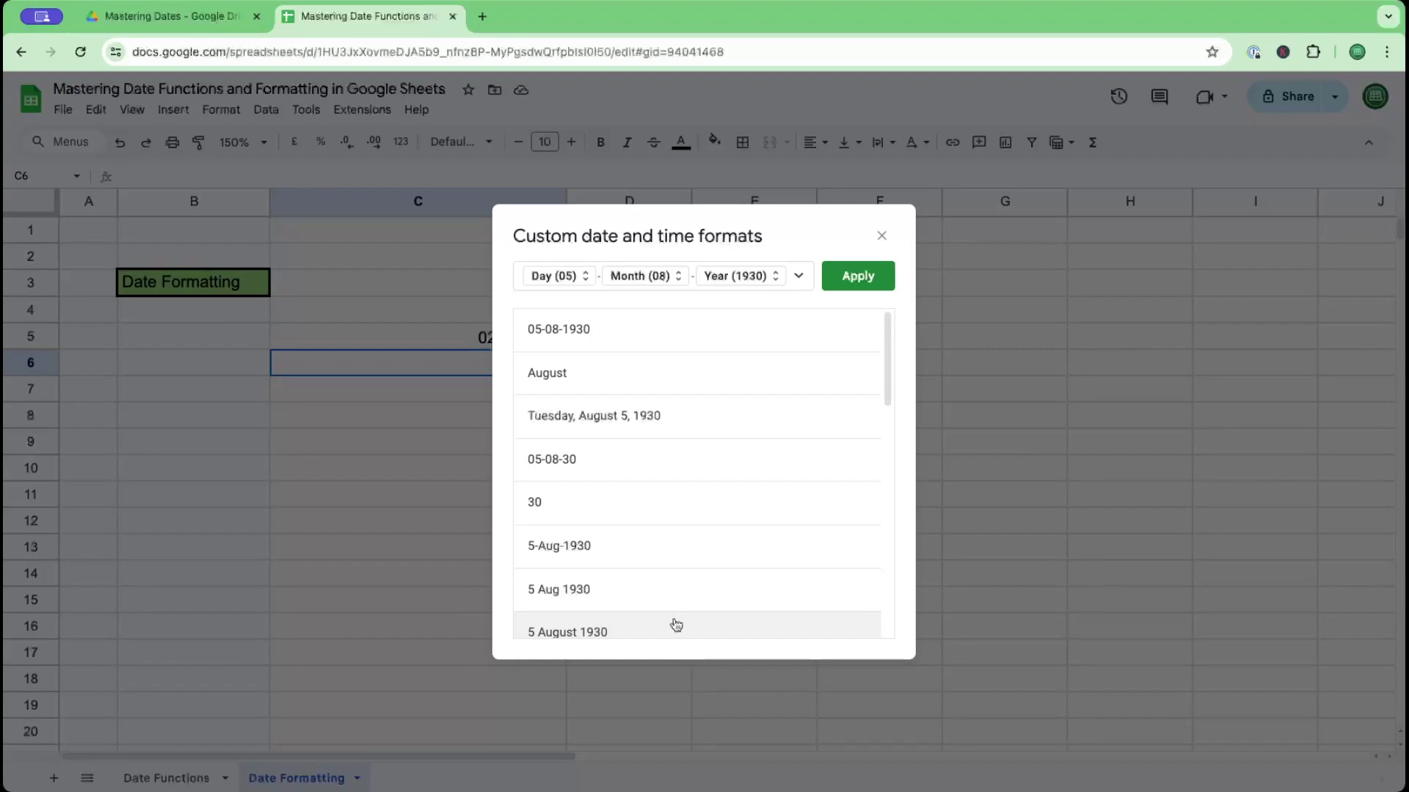